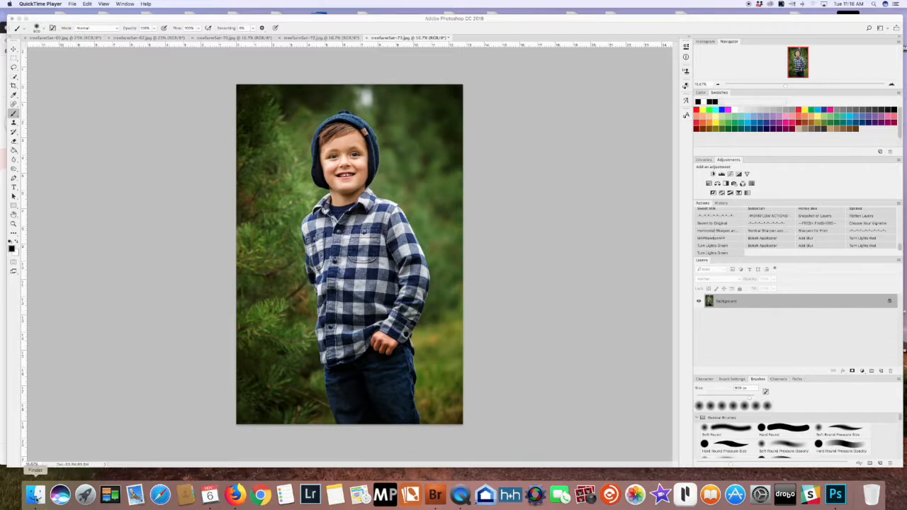
Look through the PRETTY ACTIONS Holiday Bokeh Collection 2 folders in Finder, including the applicator action and the bokeh overlays, and return to Photoshop
{"action": "left_click", "coordinate": [36, 494]}
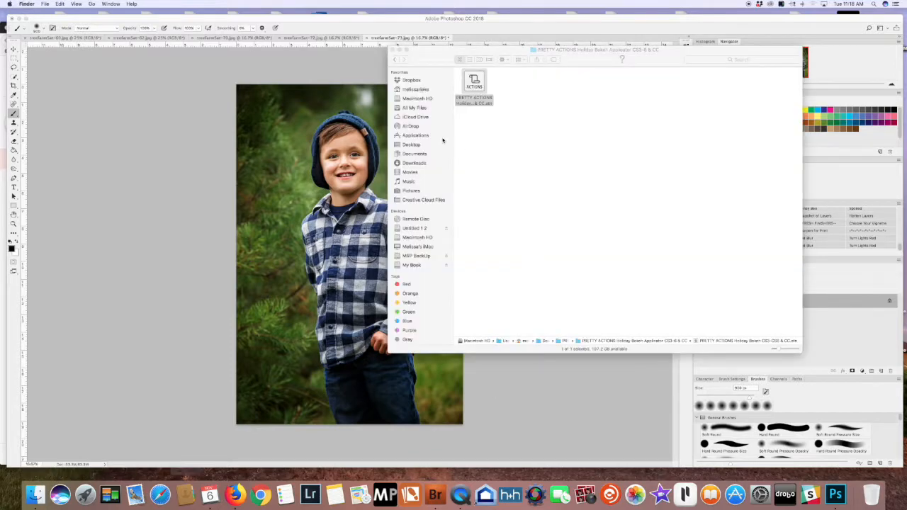
{"action": "left_click", "coordinate": [394, 59]}
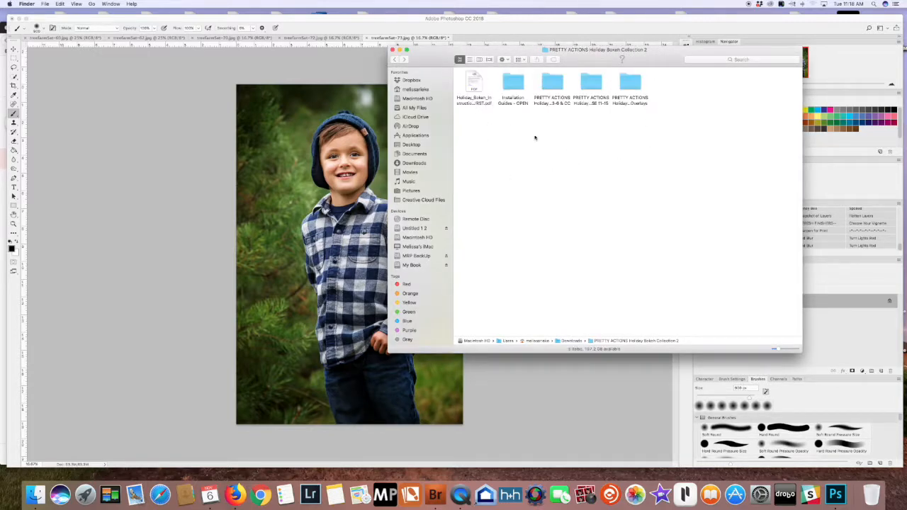
{"action": "double_click", "coordinate": [560, 92]}
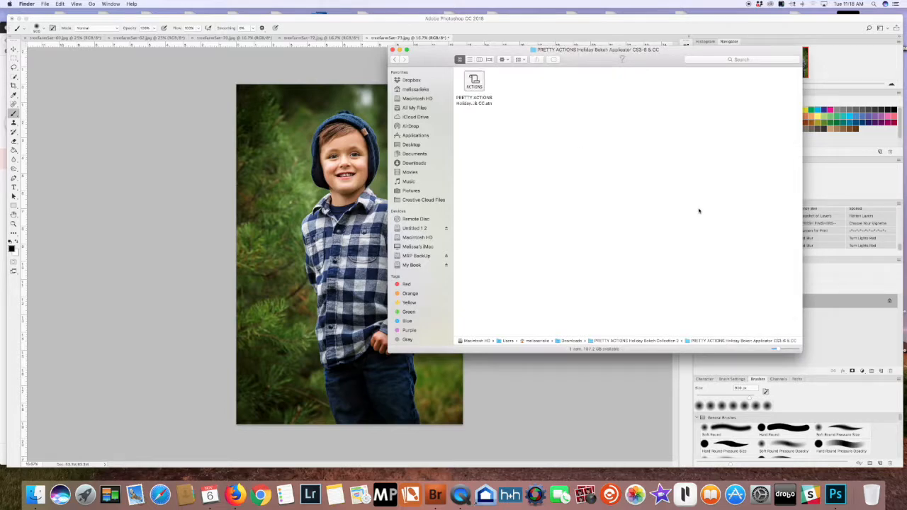
{"action": "left_click", "coordinate": [395, 61]}
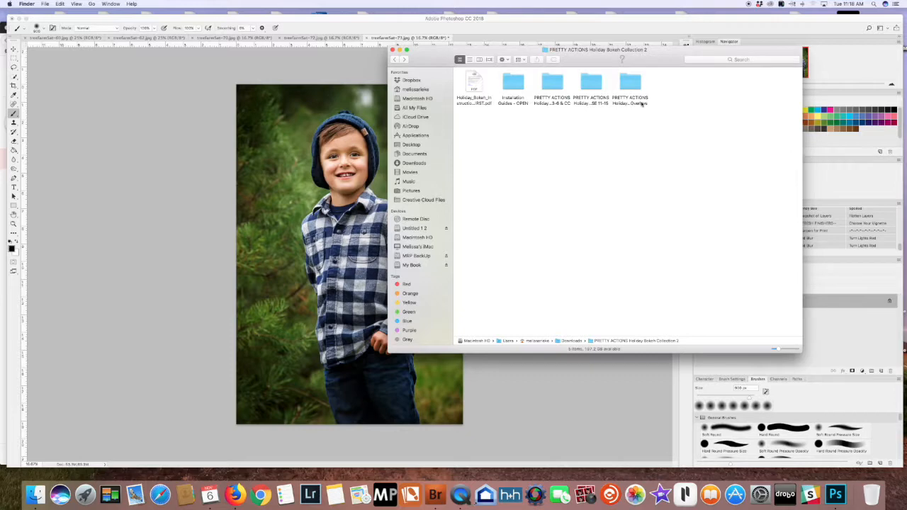
{"action": "double_click", "coordinate": [630, 84]}
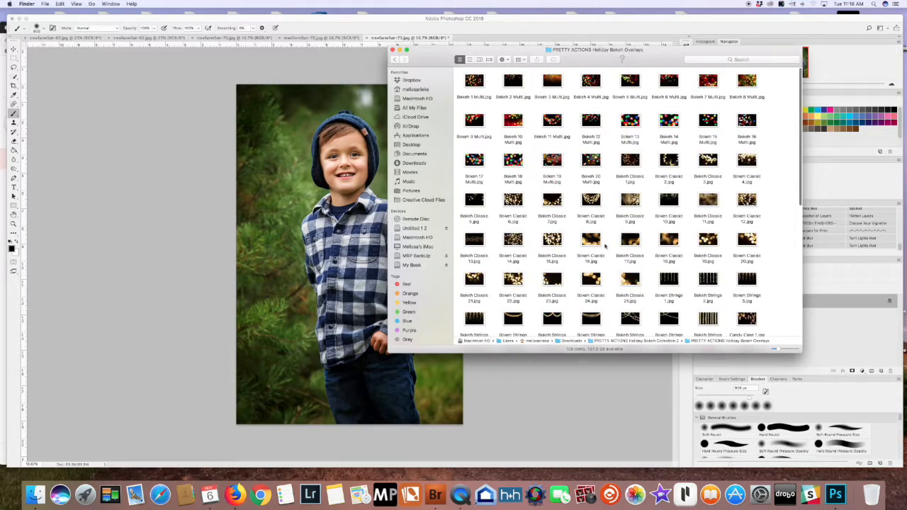
{"action": "left_click", "coordinate": [547, 431]}
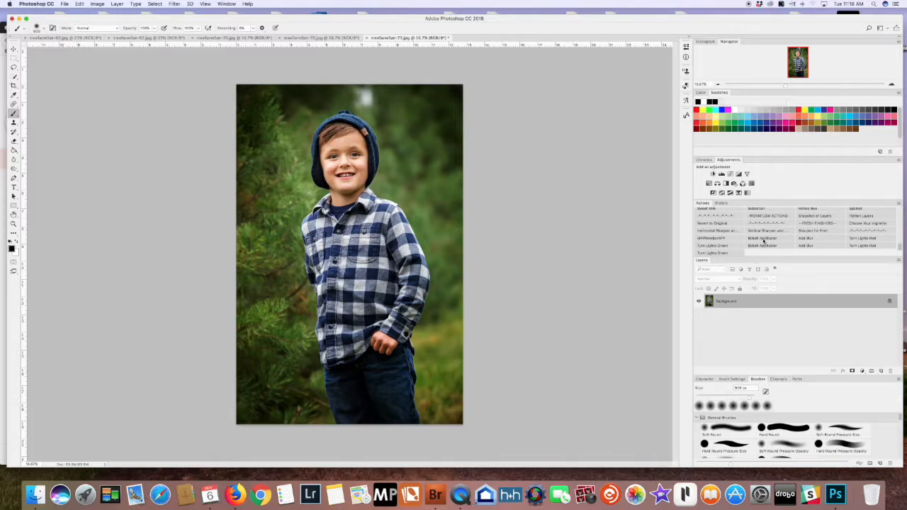
Run the Bokeh Applicator action and place the Bokeh 2 Multi.jpg overlay on the photo
{"action": "left_click", "coordinate": [763, 239]}
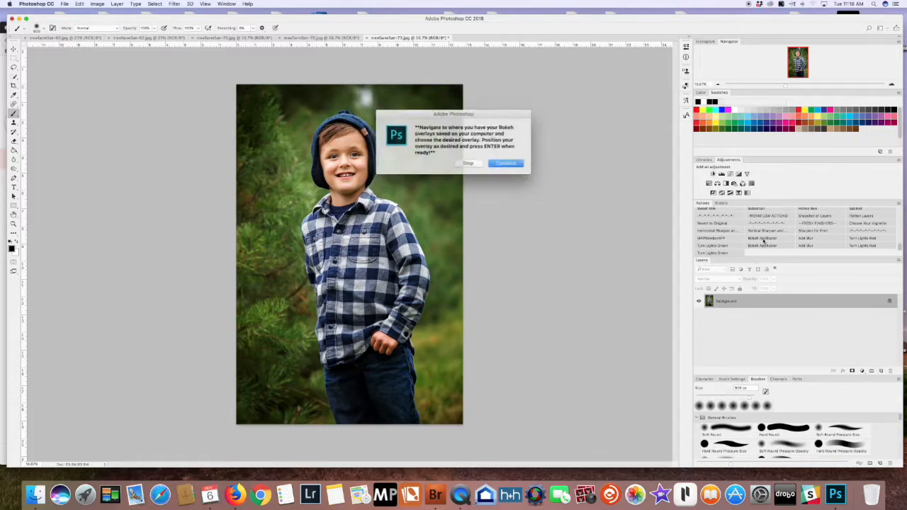
{"action": "left_click", "coordinate": [500, 165]}
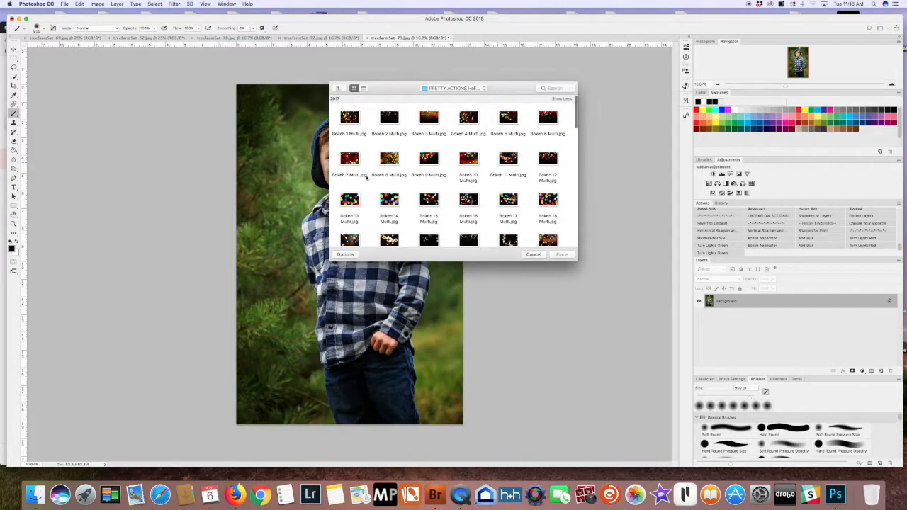
{"action": "scroll", "coordinate": [464, 210], "scroll_direction": "down", "scroll_amount": 10}
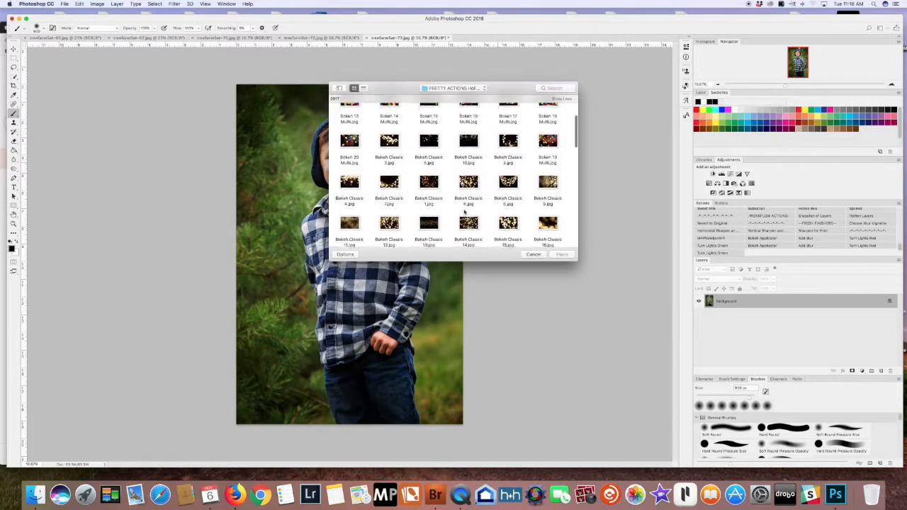
{"action": "scroll", "coordinate": [464, 210], "scroll_direction": "down", "scroll_amount": 5}
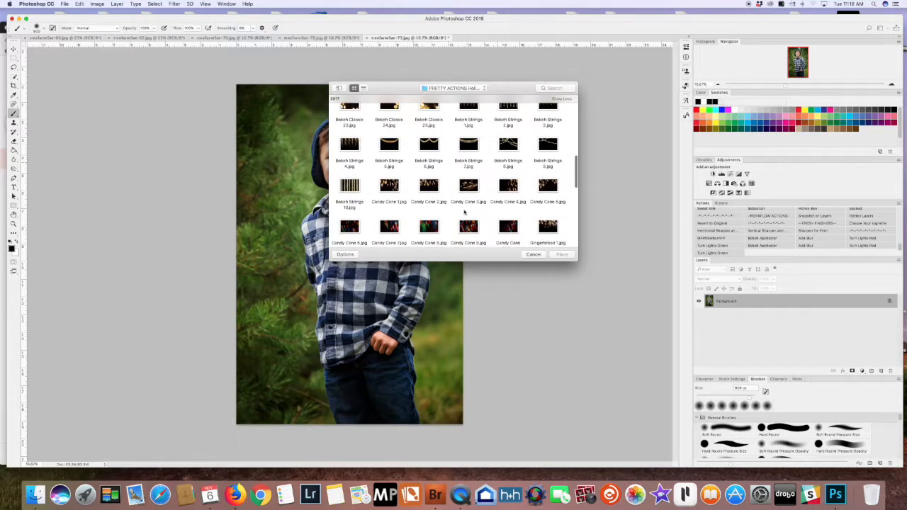
{"action": "scroll", "coordinate": [464, 210], "scroll_direction": "down", "scroll_amount": 3}
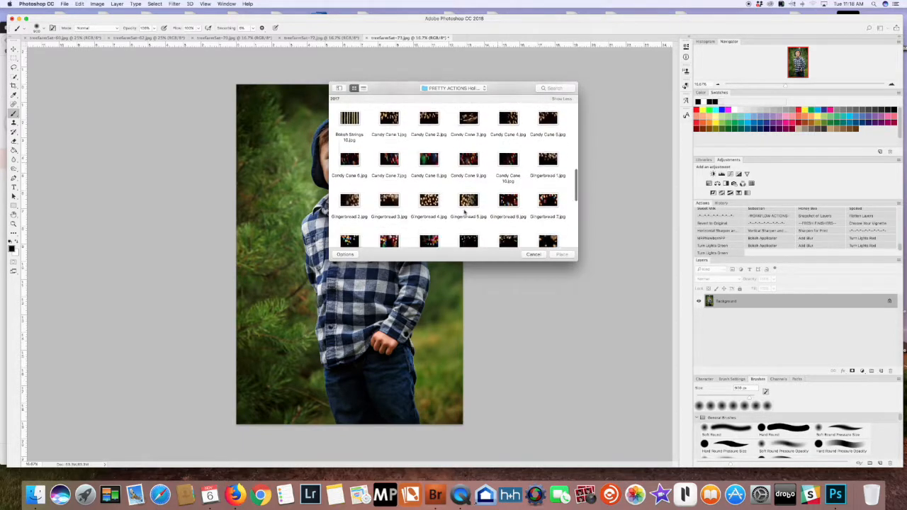
{"action": "scroll", "coordinate": [464, 211], "scroll_direction": "down", "scroll_amount": 3}
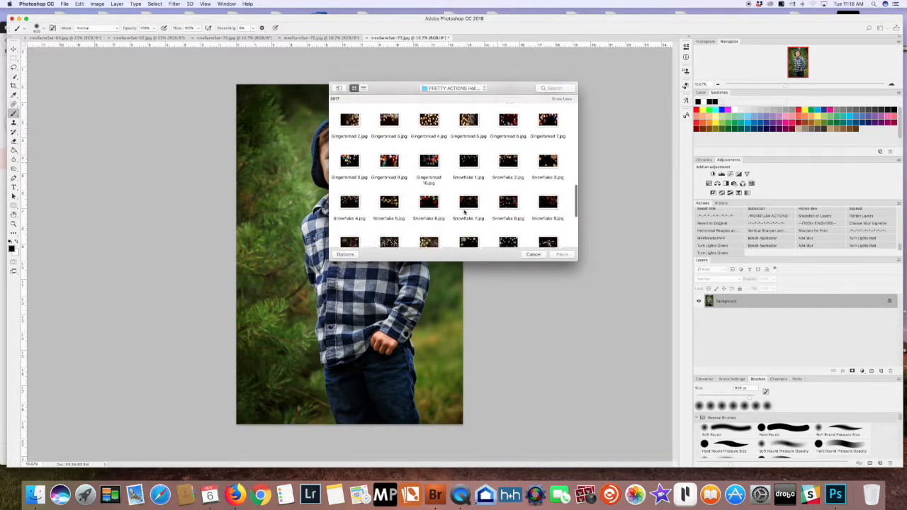
{"action": "scroll", "coordinate": [464, 210], "scroll_direction": "down", "scroll_amount": 3}
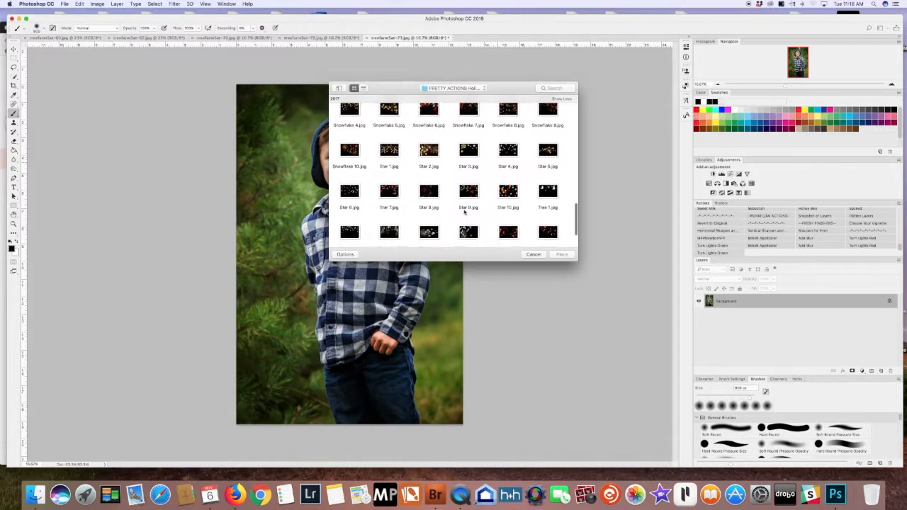
{"action": "scroll", "coordinate": [464, 212], "scroll_direction": "down", "scroll_amount": 2}
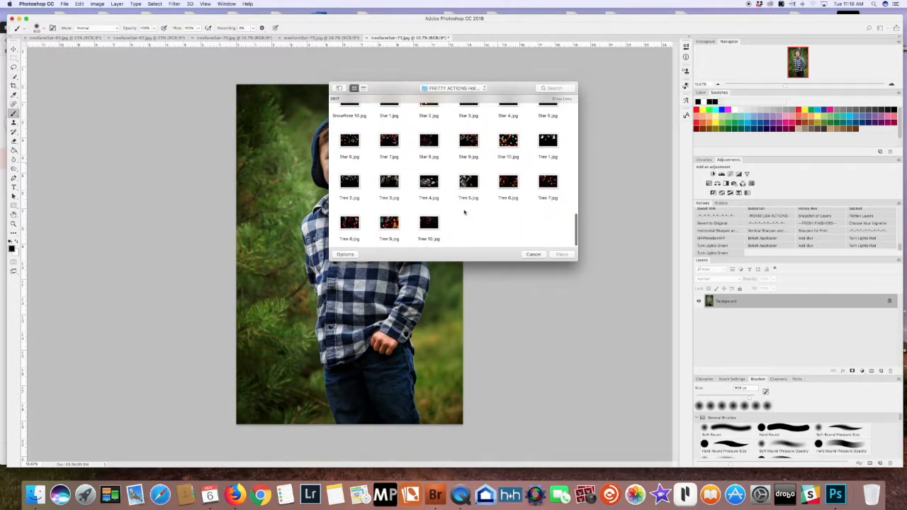
{"action": "scroll", "coordinate": [464, 211], "scroll_direction": "up", "scroll_amount": 15}
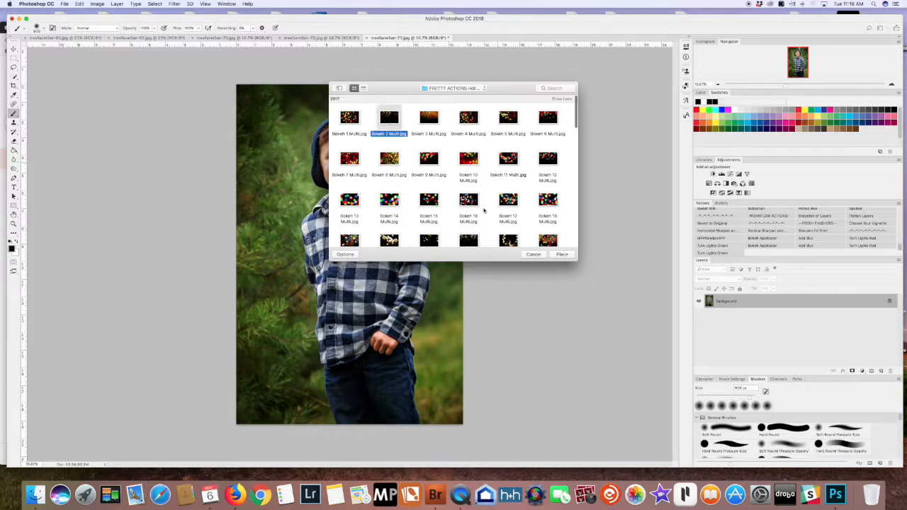
{"action": "left_click", "coordinate": [562, 255]}
Rotate the placed overlay 90° and position it in the photo's upper right corner so the lights run along the right edge
{"action": "left_click_drag", "start_coordinate": [365, 266], "coordinate": [354, 172]}
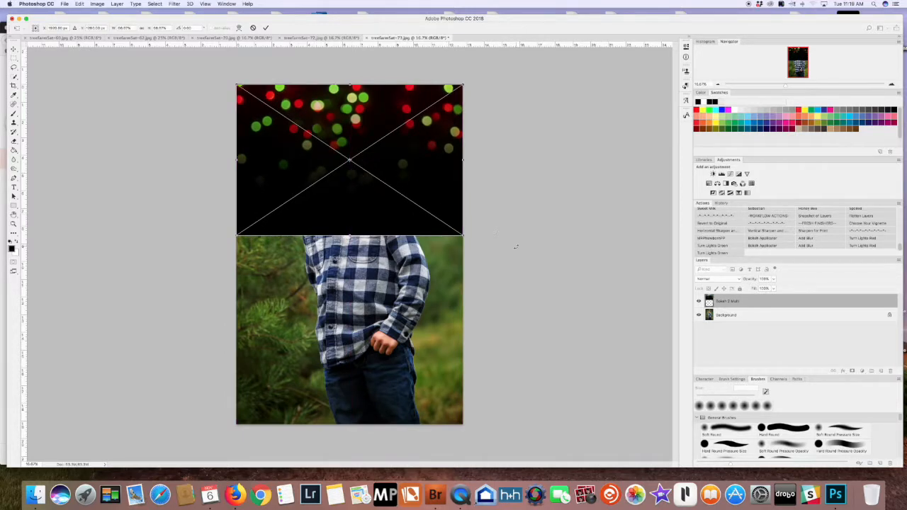
{"action": "left_click_drag", "start_coordinate": [479, 234], "coordinate": [287, 255]}
{"action": "left_click_drag", "start_coordinate": [327, 206], "coordinate": [370, 243]}
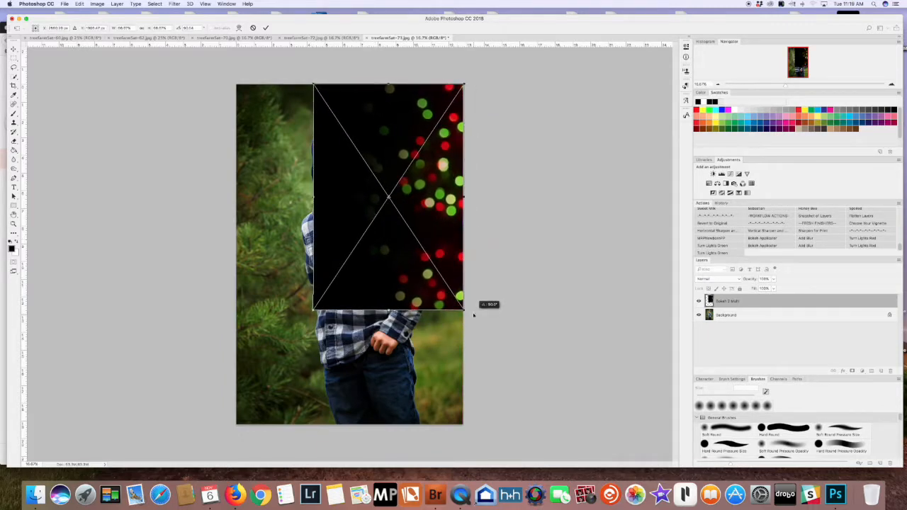
{"action": "key", "text": "Return"}
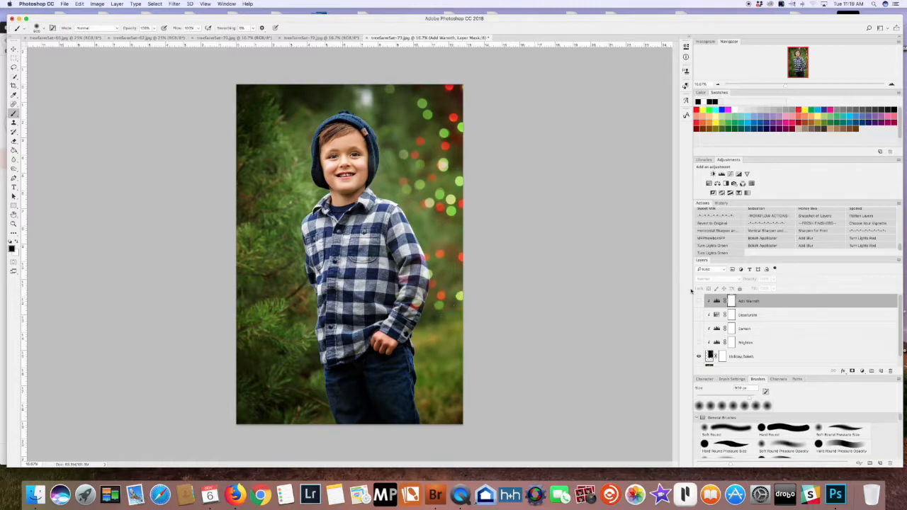
Paint the bokeh off the boy in black on the Holiday Bokeh layer mask, reducing the brush to 200 px for detail
{"action": "left_click", "coordinate": [721, 358]}
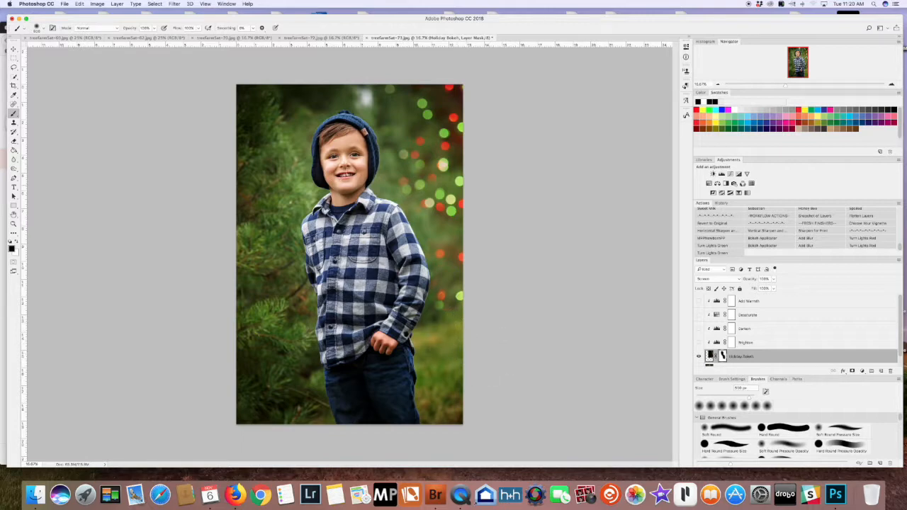
{"action": "key", "text": "bracketleft"}
{"action": "key", "text": "bracketleft"}
{"action": "key", "text": "bracketleft"}
{"action": "key", "text": "bracketleft"}
Preview the Darken, Brighten, Desaturate and Add Warmth layers one by one, switching each off again
{"action": "left_click", "coordinate": [698, 329]}
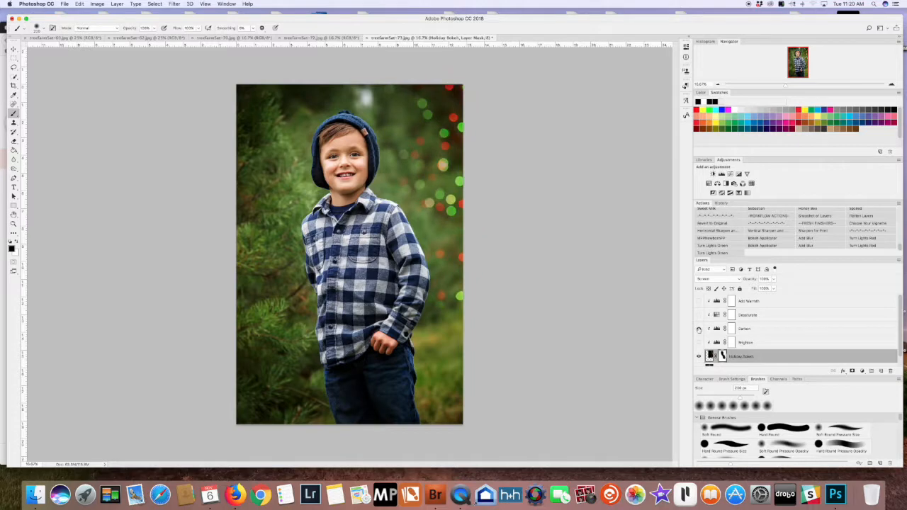
{"action": "left_click", "coordinate": [698, 330]}
{"action": "left_click", "coordinate": [698, 343]}
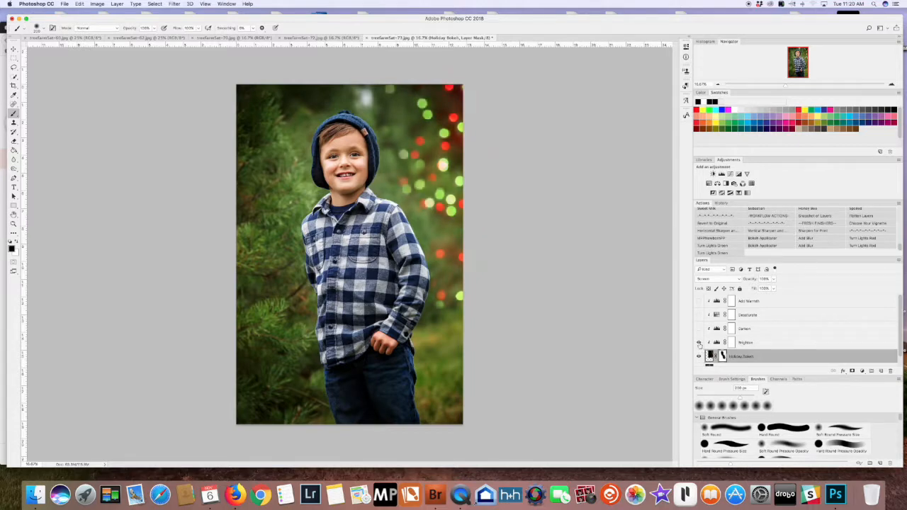
{"action": "left_click", "coordinate": [699, 343]}
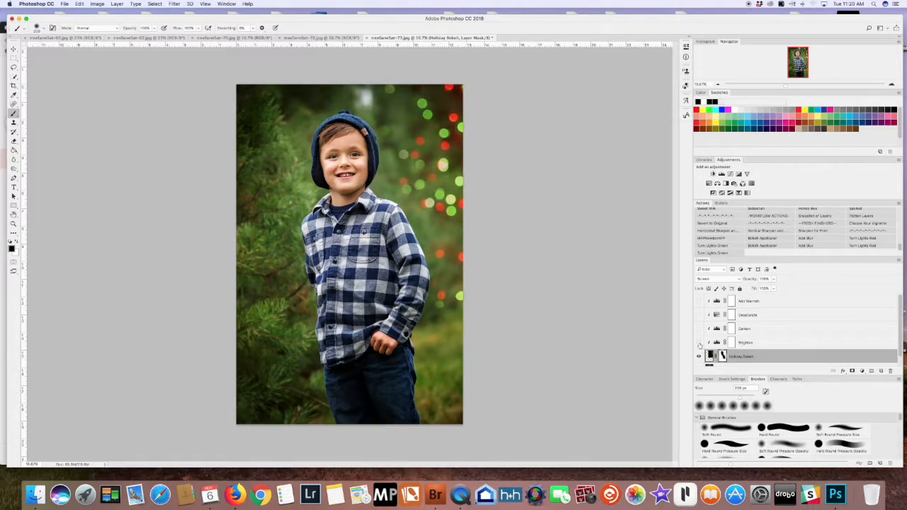
{"action": "left_click", "coordinate": [699, 343]}
{"action": "left_click", "coordinate": [698, 343]}
{"action": "left_click", "coordinate": [699, 316]}
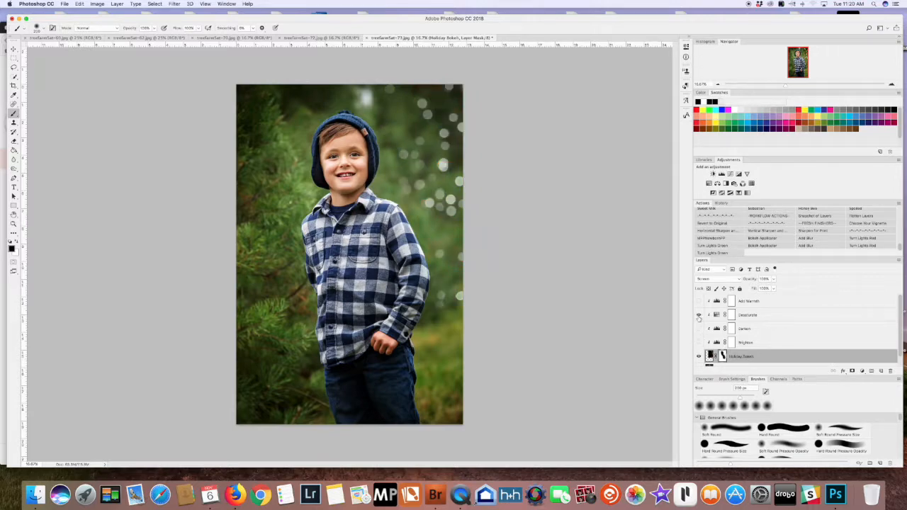
{"action": "left_click", "coordinate": [699, 317]}
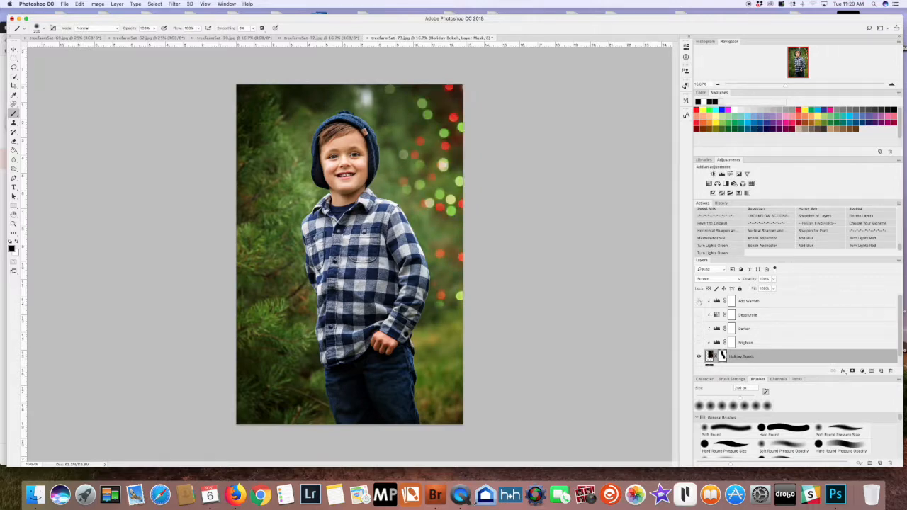
{"action": "left_click", "coordinate": [699, 301]}
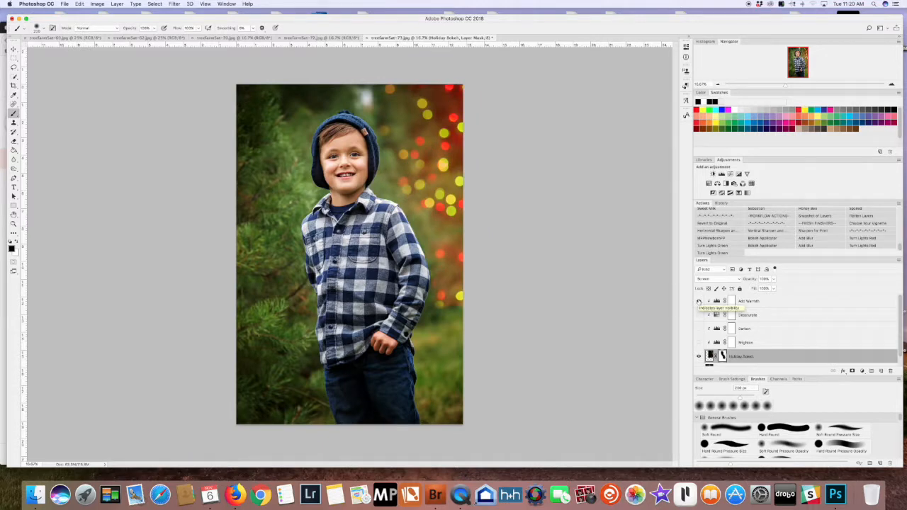
{"action": "left_click", "coordinate": [699, 301]}
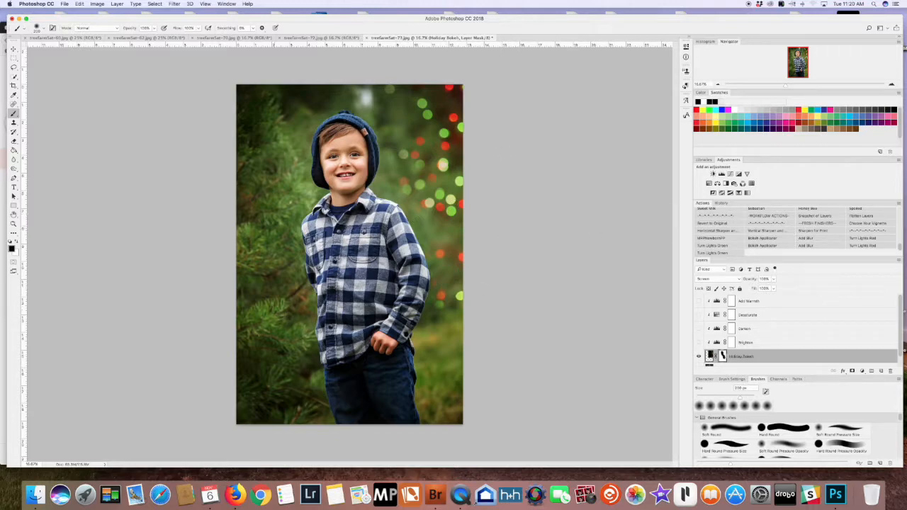
Run the Bokeh Applicator action again and place a second copy of Bokeh 2 Multi.jpg
{"action": "left_click", "coordinate": [773, 239]}
{"action": "left_click", "coordinate": [501, 164]}
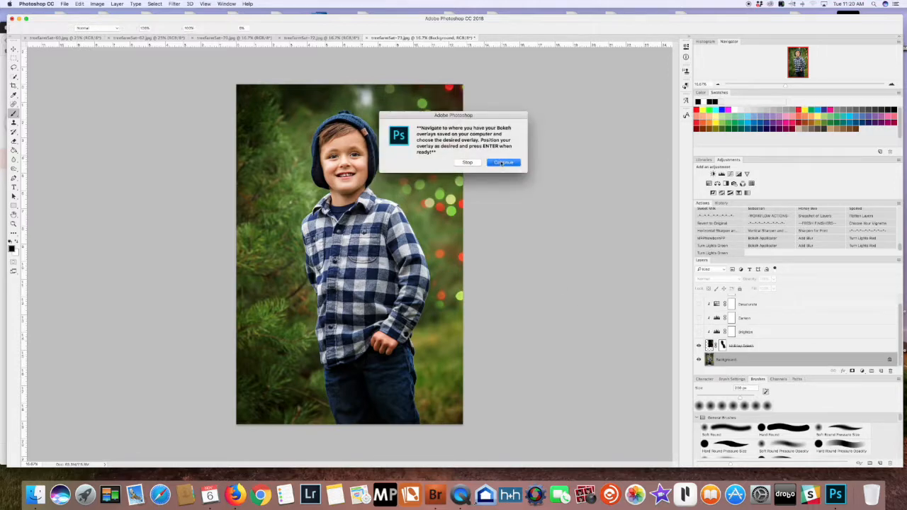
{"action": "left_click", "coordinate": [389, 118]}
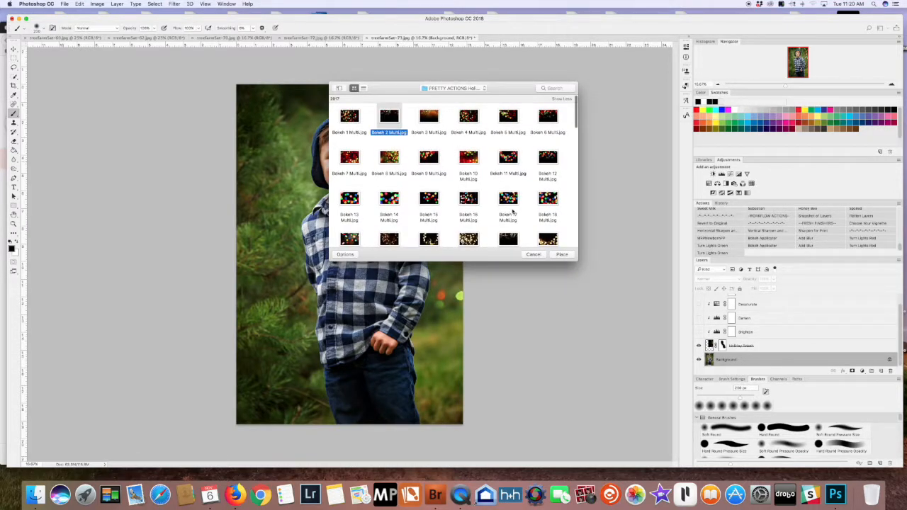
{"action": "left_click", "coordinate": [562, 254]}
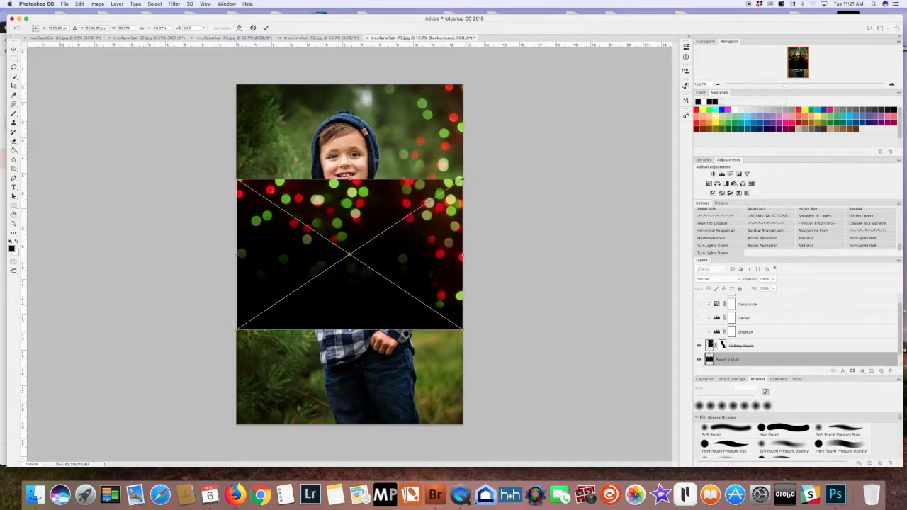
Rotate the second overlay about -90° and position it in the photo's lower left corner with the lights along the left edge
{"action": "left_click_drag", "start_coordinate": [467, 176], "coordinate": [265, 101]}
{"action": "left_click_drag", "start_coordinate": [364, 248], "coordinate": [327, 306]}
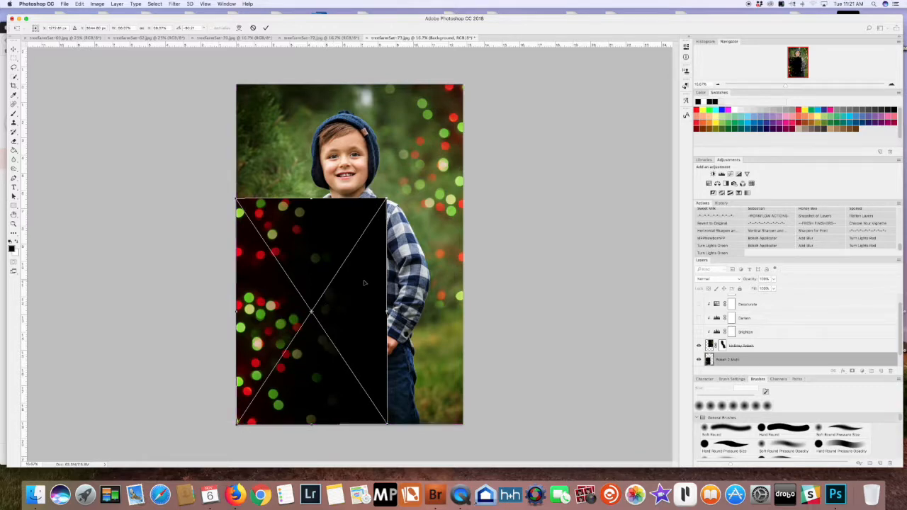
{"action": "key", "text": "Return"}
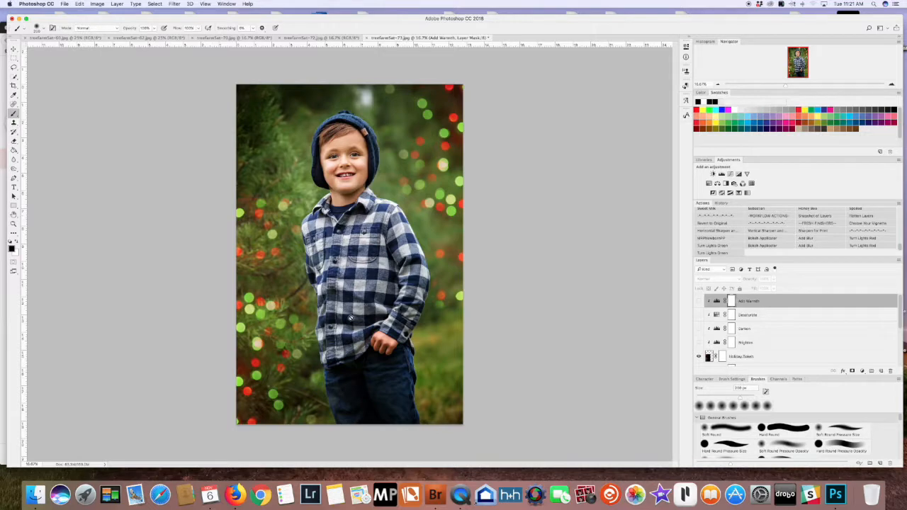
Paint the second bokeh overlay off the boy on its Holiday Bokeh layer mask with an enlarged black brush
{"action": "left_click", "coordinate": [724, 356]}
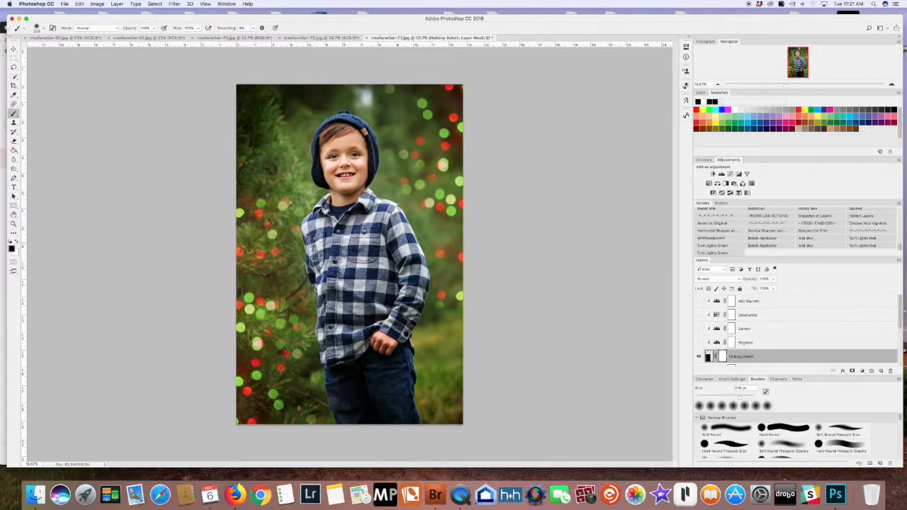
{"action": "key", "text": "]"}
{"action": "key", "text": "]"}
{"action": "key", "text": "]"}
{"action": "key", "text": "]"}
{"action": "key", "text": "]"}
{"action": "key", "text": "]"}
{"action": "key", "text": "]"}
{"action": "key", "text": "]"}
{"action": "key", "text": "]"}
{"action": "key", "text": "]"}
{"action": "key", "text": "]"}
{"action": "key", "text": "]"}
{"action": "key", "text": "]"}
{"action": "mouse_move", "coordinate": [340, 220]}
{"action": "left_mouse_down"}
{"action": "mouse_move", "coordinate": [337, 312]}
{"action": "mouse_move", "coordinate": [350, 358]}
{"action": "left_mouse_up"}
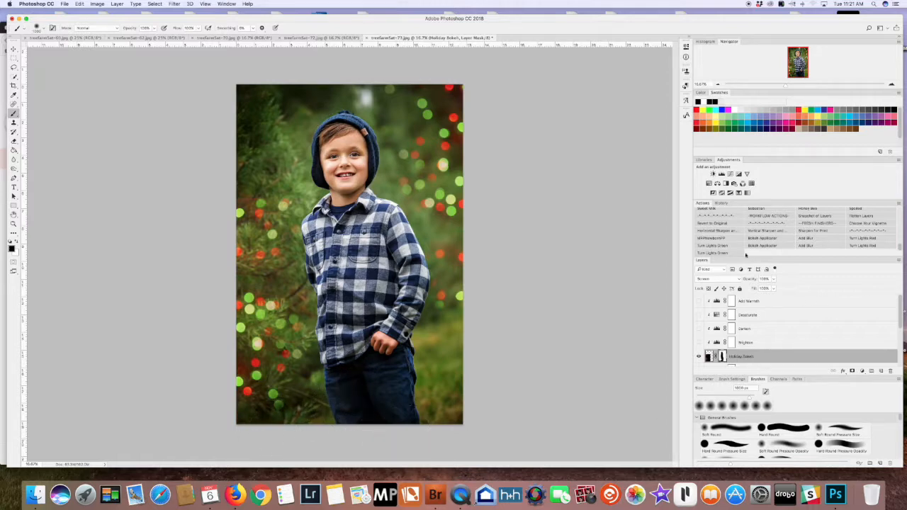
Revert the last two brush strokes on the second overlay's mask through the document history
{"action": "left_click", "coordinate": [721, 203]}
{"action": "left_click", "coordinate": [723, 235]}
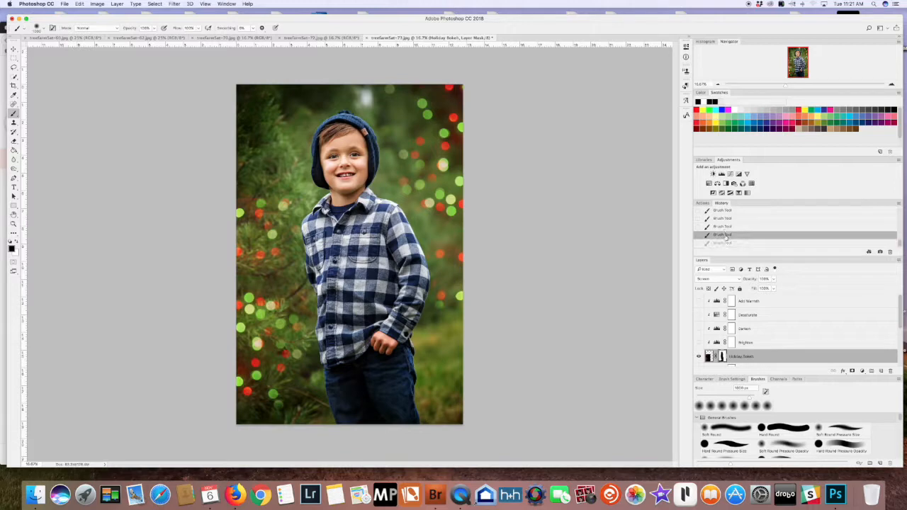
{"action": "left_click", "coordinate": [726, 227]}
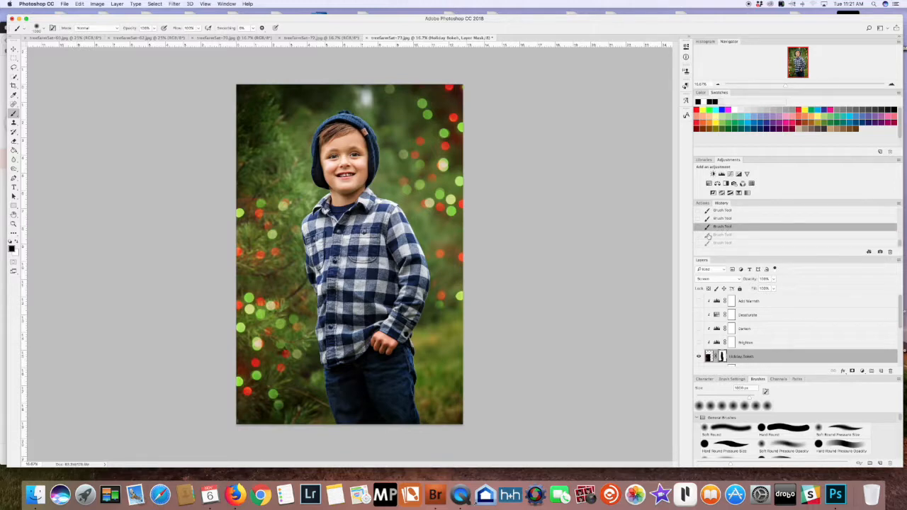
Paint out stray bokeh near the photo's left edge on the second overlay's mask with a much smaller black brush
{"action": "key", "text": "bracketleft"}
{"action": "key", "text": "bracketleft"}
{"action": "key", "text": "bracketleft"}
{"action": "key", "text": "bracketleft"}
{"action": "key", "text": "bracketleft"}
{"action": "key", "text": "bracketleft"}
{"action": "key", "text": "bracketleft"}
{"action": "key", "text": "bracketleft"}
{"action": "left_click_drag", "start_coordinate": [243, 196], "coordinate": [250, 195]}
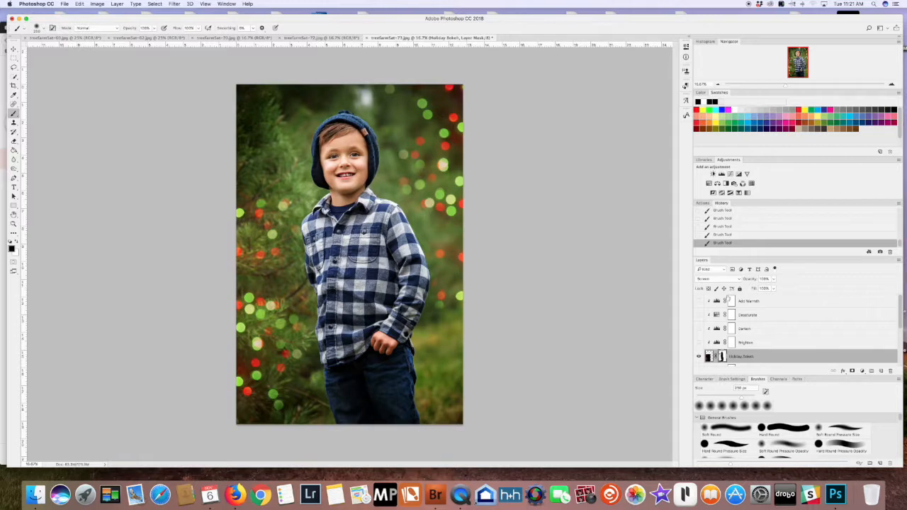
Run the Bokeh Applicator action again and place a third copy of Bokeh 2 Multi.jpg
{"action": "left_click", "coordinate": [702, 204]}
{"action": "left_click", "coordinate": [762, 238]}
{"action": "left_click", "coordinate": [506, 164]}
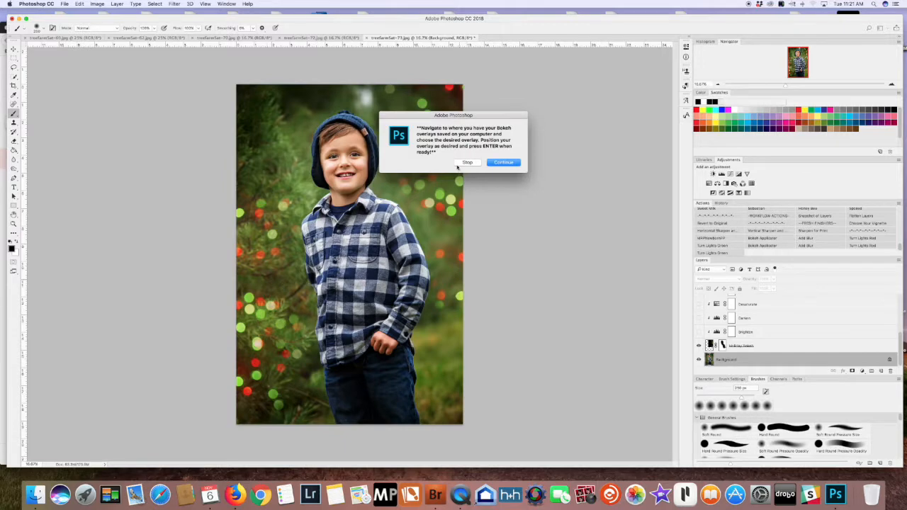
{"action": "left_click", "coordinate": [505, 163]}
{"action": "left_click", "coordinate": [390, 118]}
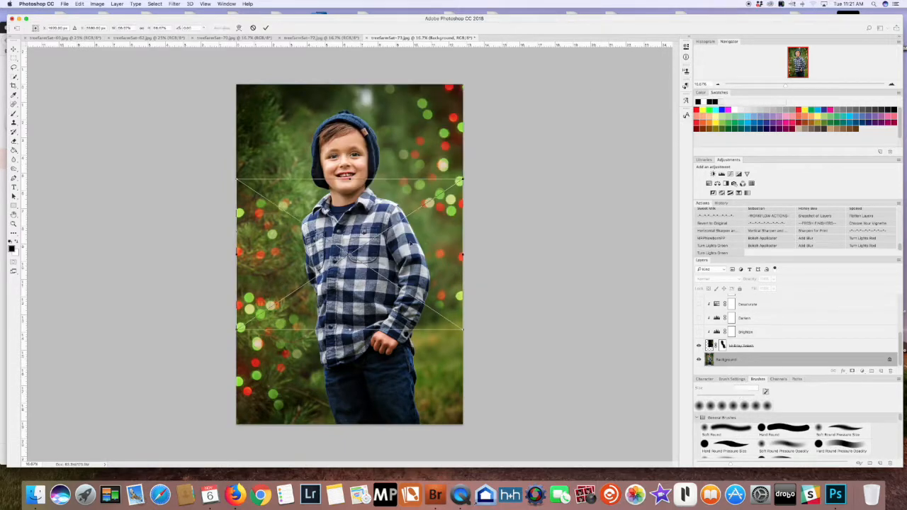
Rotate the third overlay about -90° and position it in the photo's upper left corner with the lights along the left edge
{"action": "left_click_drag", "start_coordinate": [483, 232], "coordinate": [324, 105]}
{"action": "left_click_drag", "start_coordinate": [378, 278], "coordinate": [338, 130]}
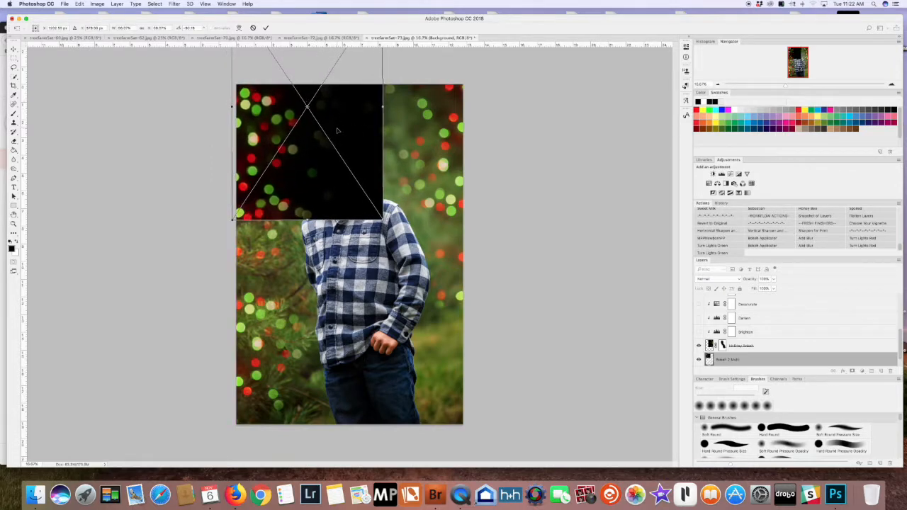
{"action": "key", "text": "Return"}
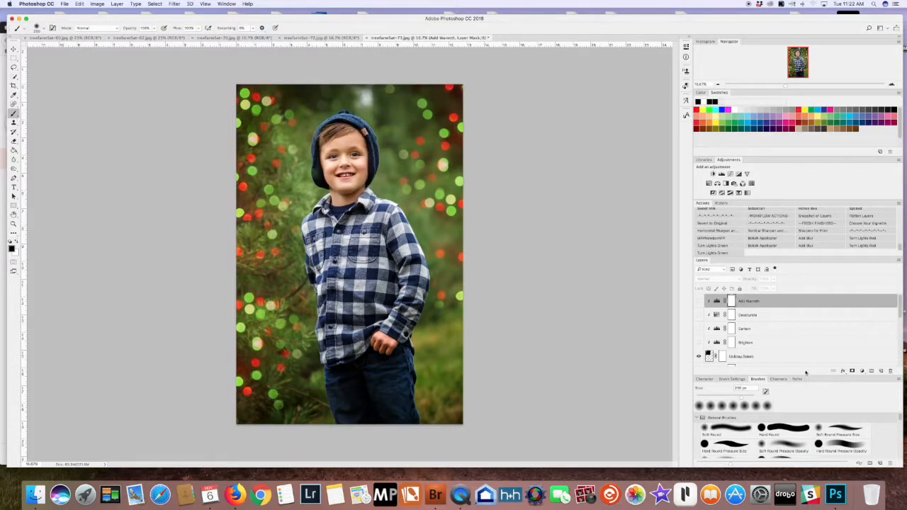
Paint the third bokeh overlay off the boy on its Holiday Bokeh layer mask
{"action": "left_click", "coordinate": [742, 359]}
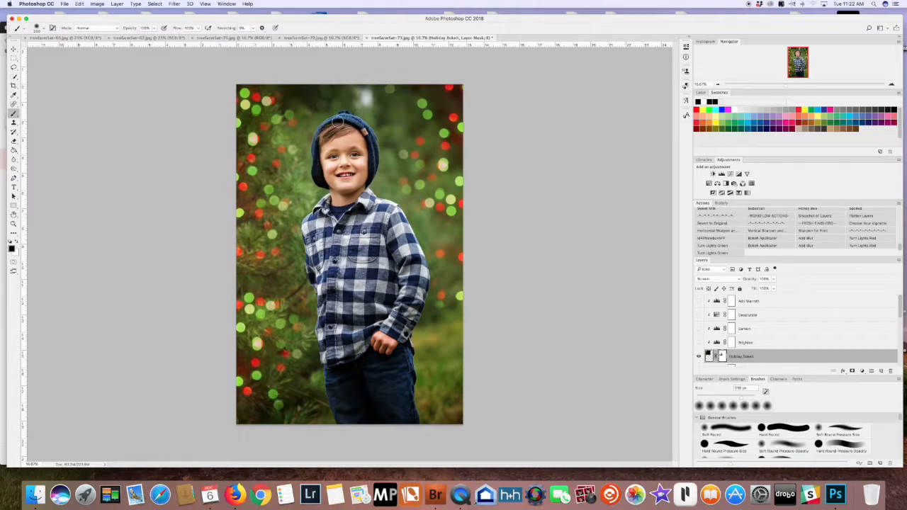
{"action": "key", "text": "ctrl+Up"}
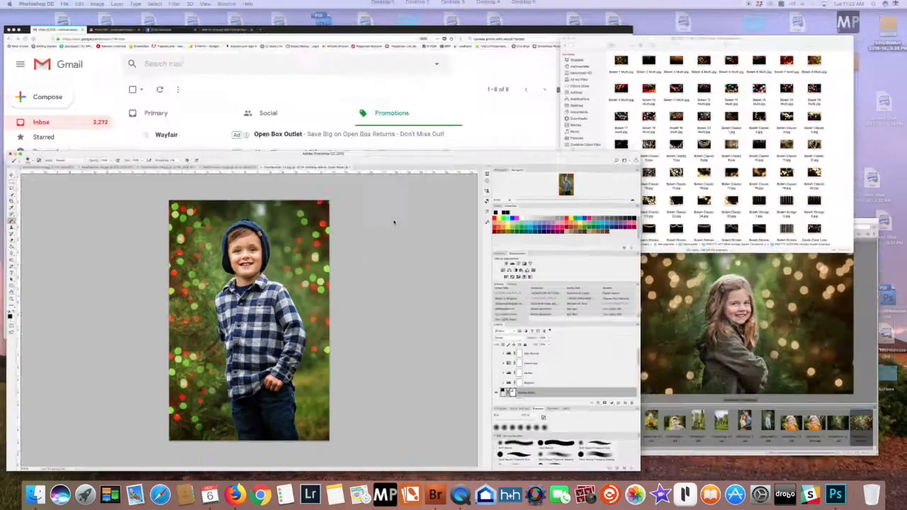
{"action": "left_click", "coordinate": [190, 331]}
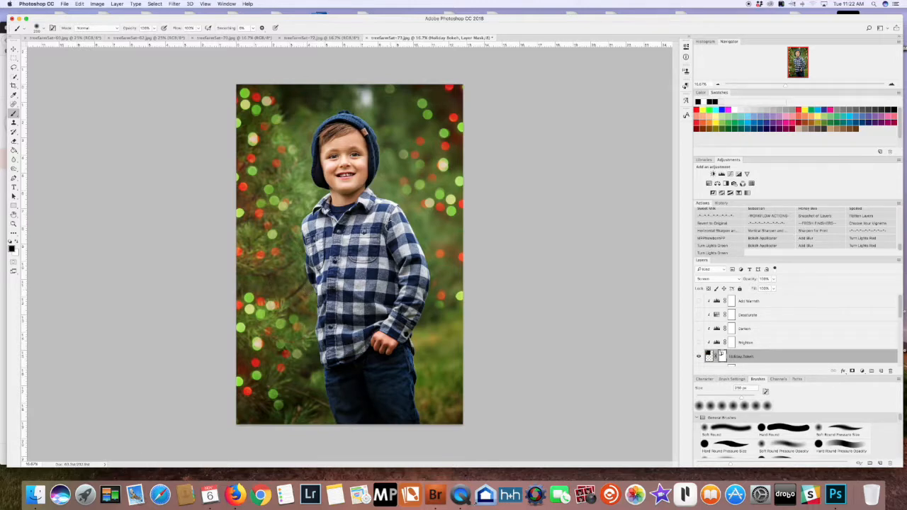
Lower the brush opacity, enlarge the brush and fade the upper left lights on the third overlay's mask
{"action": "left_click", "coordinate": [153, 28]}
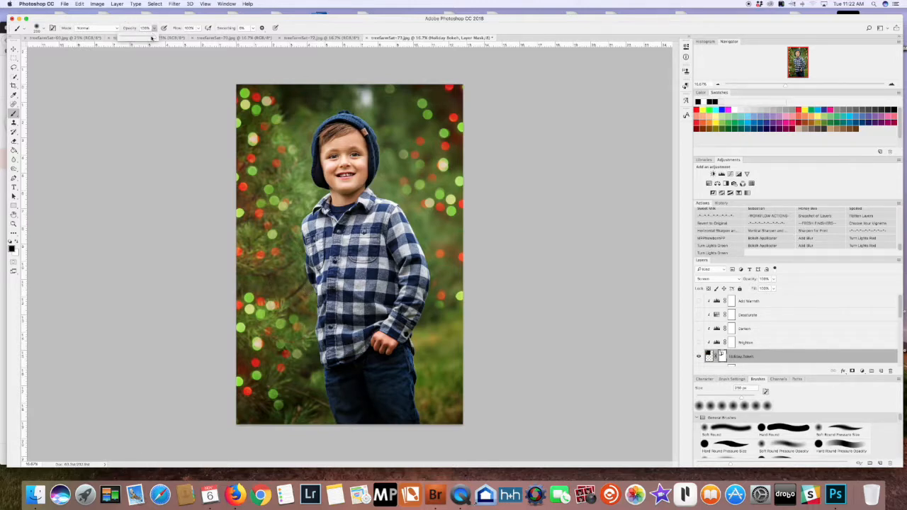
{"action": "left_click", "coordinate": [279, 179]}
{"action": "key", "text": "bracketright"}
{"action": "key", "text": "bracketright"}
{"action": "key", "text": "bracketright"}
{"action": "key", "text": "bracketright"}
{"action": "key", "text": "bracketright"}
{"action": "key", "text": "bracketright"}
{"action": "key", "text": "bracketright"}
{"action": "key", "text": "bracketright"}
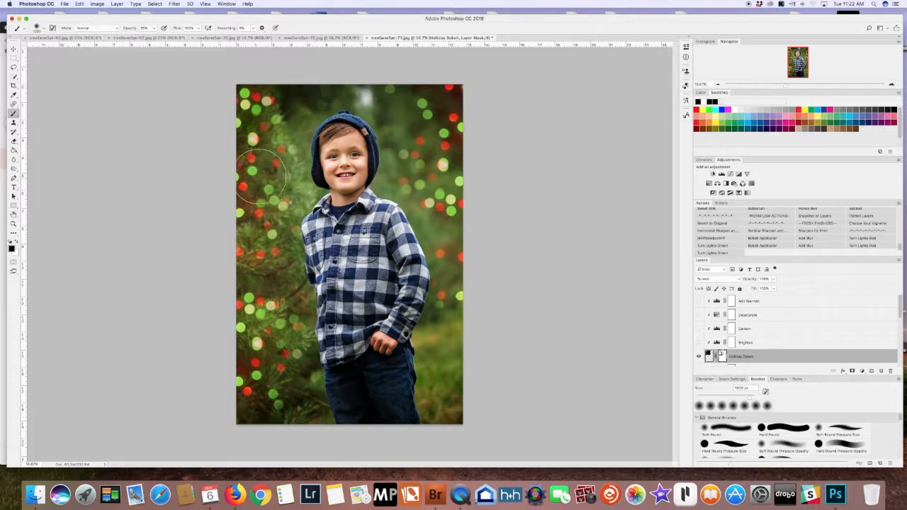
{"action": "mouse_move", "coordinate": [267, 124]}
{"action": "left_mouse_down"}
{"action": "mouse_move", "coordinate": [255, 393]}
{"action": "mouse_move", "coordinate": [278, 343]}
{"action": "mouse_move", "coordinate": [306, 363]}
{"action": "mouse_move", "coordinate": [288, 385]}
{"action": "mouse_move", "coordinate": [263, 393]}
{"action": "mouse_move", "coordinate": [245, 370]}
{"action": "mouse_move", "coordinate": [235, 225]}
{"action": "mouse_move", "coordinate": [248, 75]}
{"action": "left_mouse_up"}
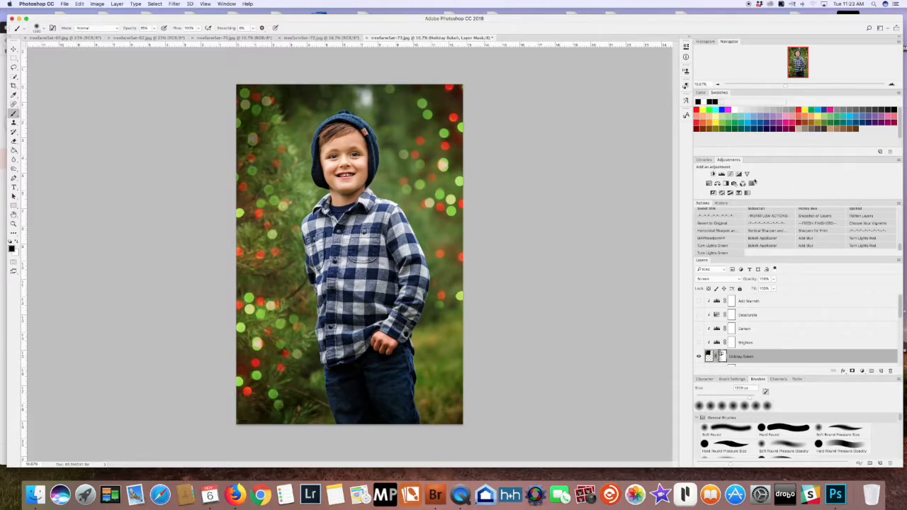
Revert the last fading stroke through the document history and save the current state as a snapshot
{"action": "left_click", "coordinate": [721, 203]}
{"action": "left_click", "coordinate": [732, 235]}
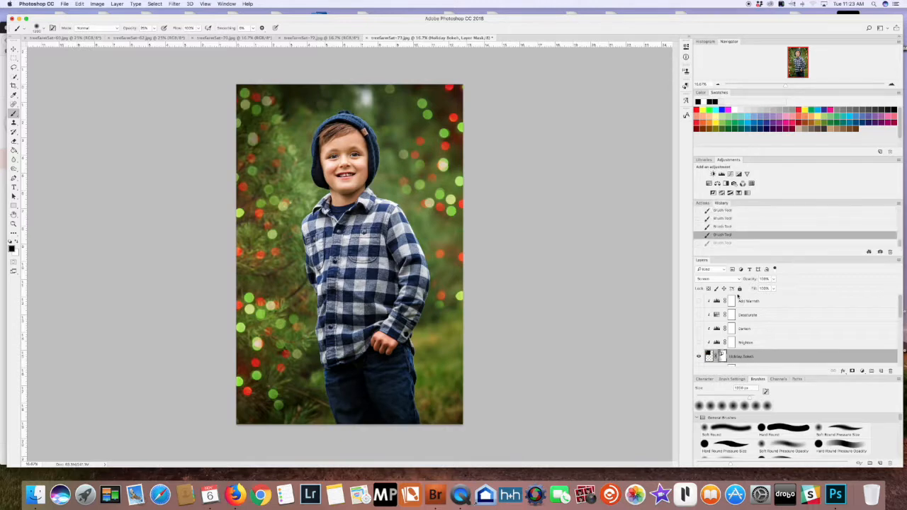
{"action": "left_click", "coordinate": [880, 252]}
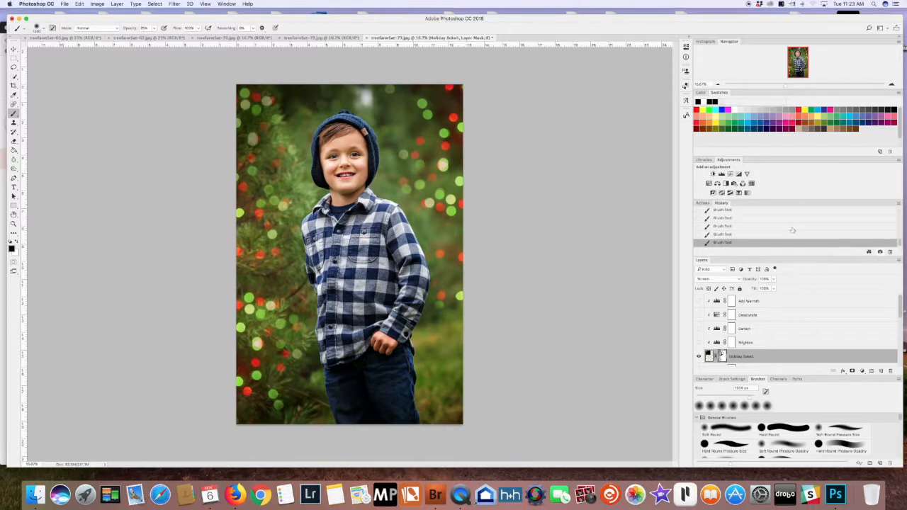
Compare the original photo with Snapshot 1 in the document history
{"action": "scroll", "coordinate": [725, 247], "scroll_direction": "up", "scroll_amount": 5}
{"action": "left_click", "coordinate": [729, 216]}
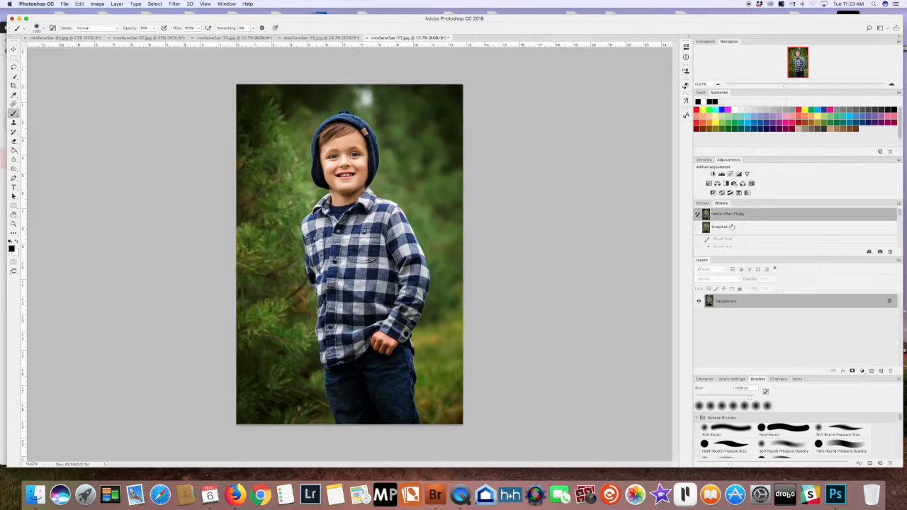
{"action": "left_click", "coordinate": [732, 227]}
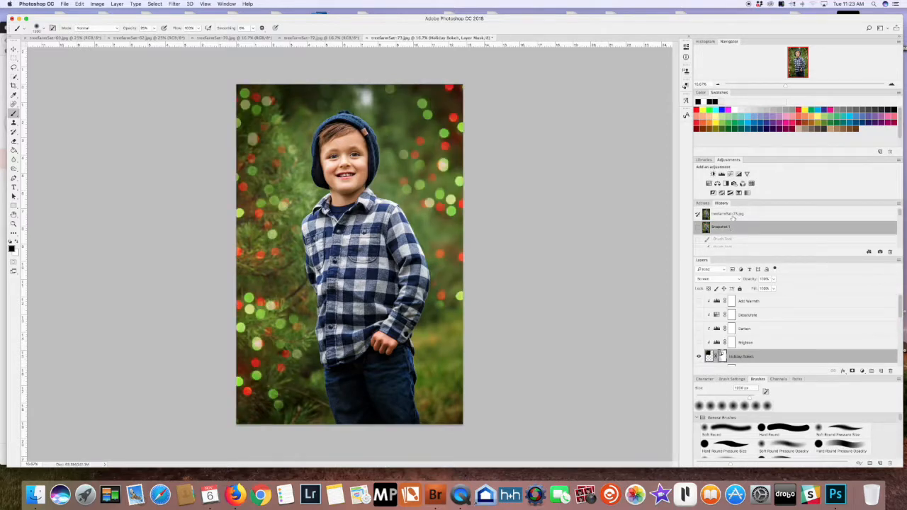
{"action": "left_click", "coordinate": [731, 215]}
{"action": "left_click", "coordinate": [737, 227]}
Look through the other open photos and switch to the portrait of the girl in the white hat
{"action": "left_click", "coordinate": [320, 37]}
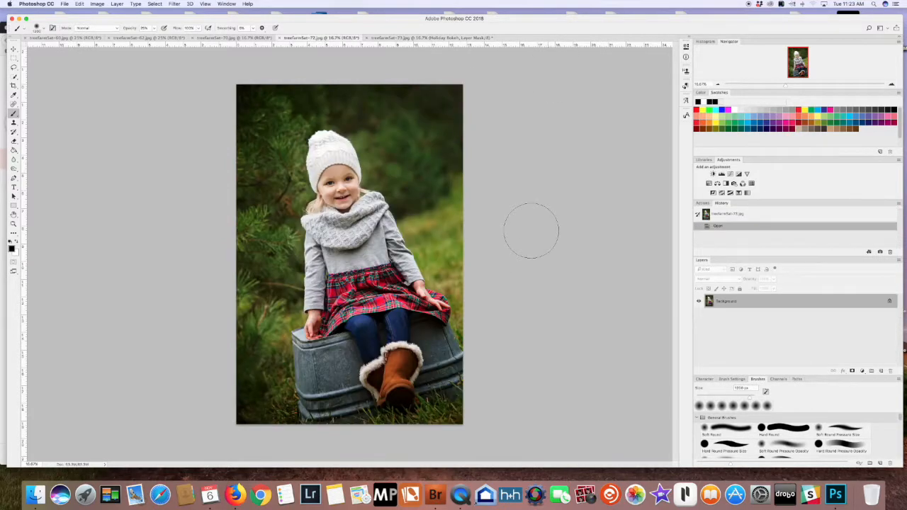
{"action": "left_click", "coordinate": [229, 37]}
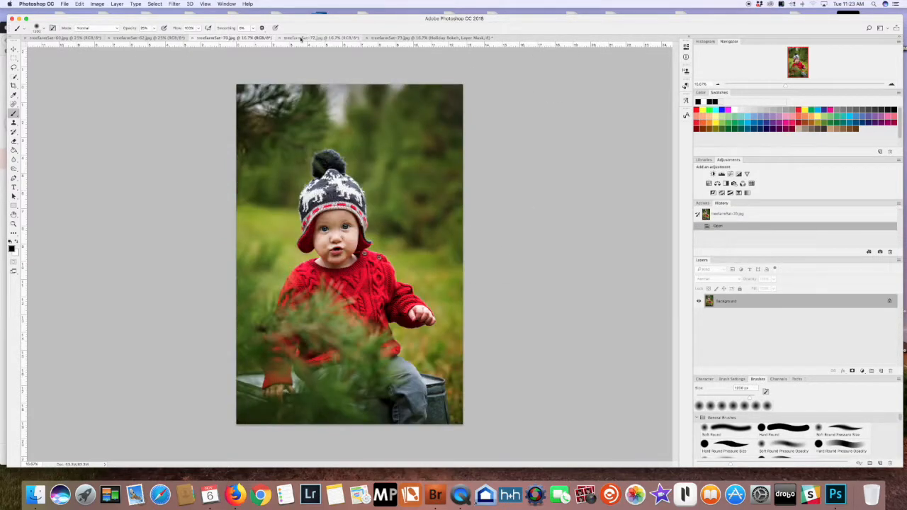
{"action": "left_click", "coordinate": [323, 37]}
{"action": "left_click", "coordinate": [149, 37]}
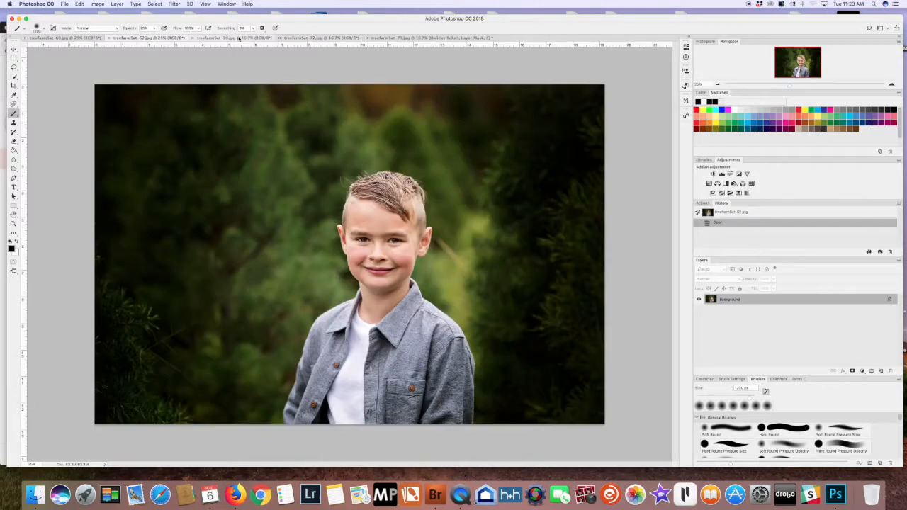
{"action": "left_click", "coordinate": [306, 38]}
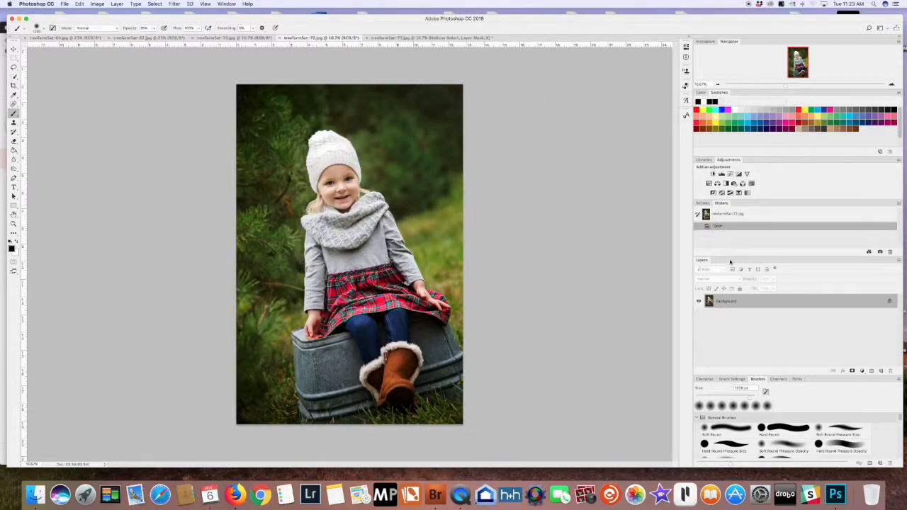
Run the Bokeh Applicator action on the girl's portrait and place Bokeh 2 Multi.jpg
{"action": "left_click", "coordinate": [702, 203]}
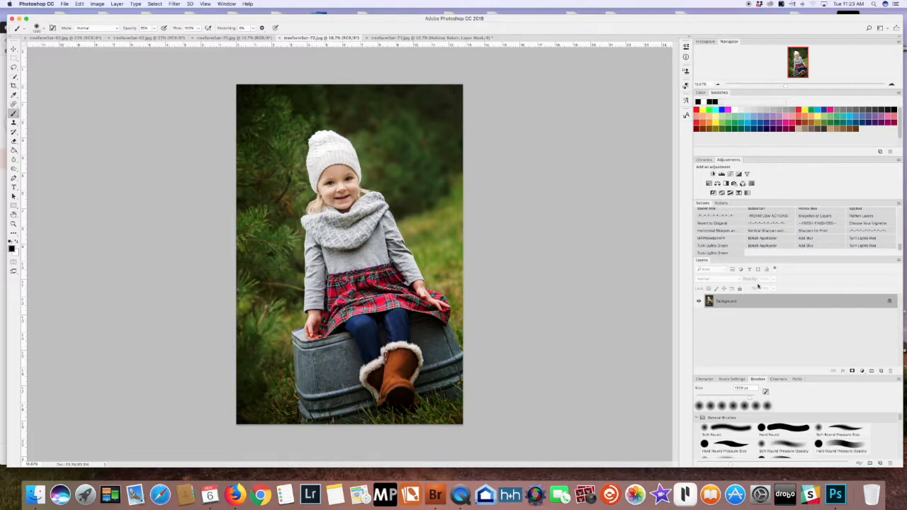
{"action": "left_click", "coordinate": [769, 243]}
{"action": "left_click", "coordinate": [505, 163]}
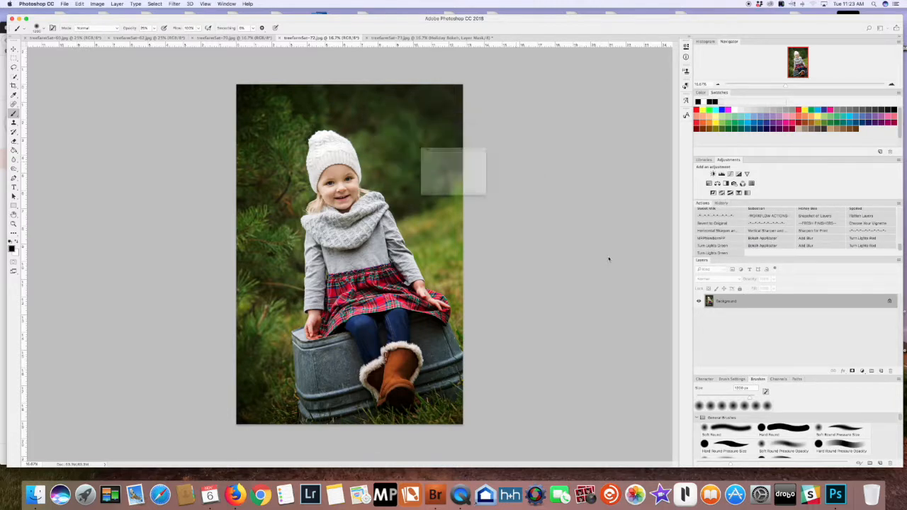
{"action": "left_click", "coordinate": [391, 122]}
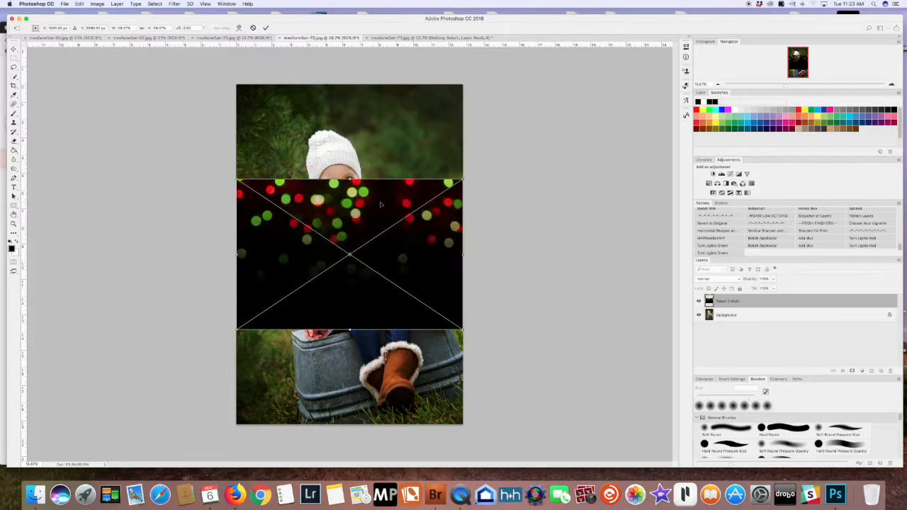
Position the placed bokeh overlay across the full width of the photo's top edge and commit it
{"action": "mouse_move", "coordinate": [478, 178]}
{"action": "left_mouse_down"}
{"action": "mouse_move", "coordinate": [496, 207]}
{"action": "mouse_move", "coordinate": [480, 161]}
{"action": "mouse_move", "coordinate": [484, 171]}
{"action": "left_mouse_up"}
{"action": "left_click_drag", "start_coordinate": [376, 263], "coordinate": [376, 187]}
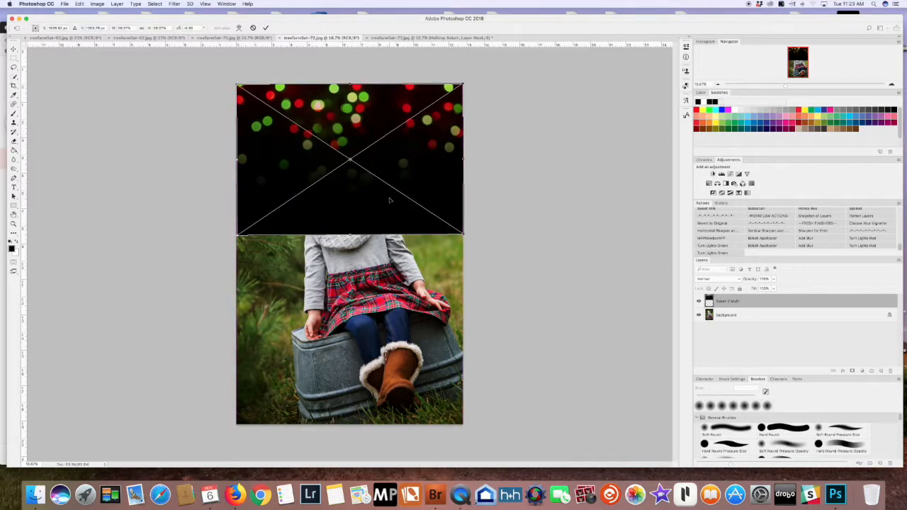
{"action": "key", "text": "Return"}
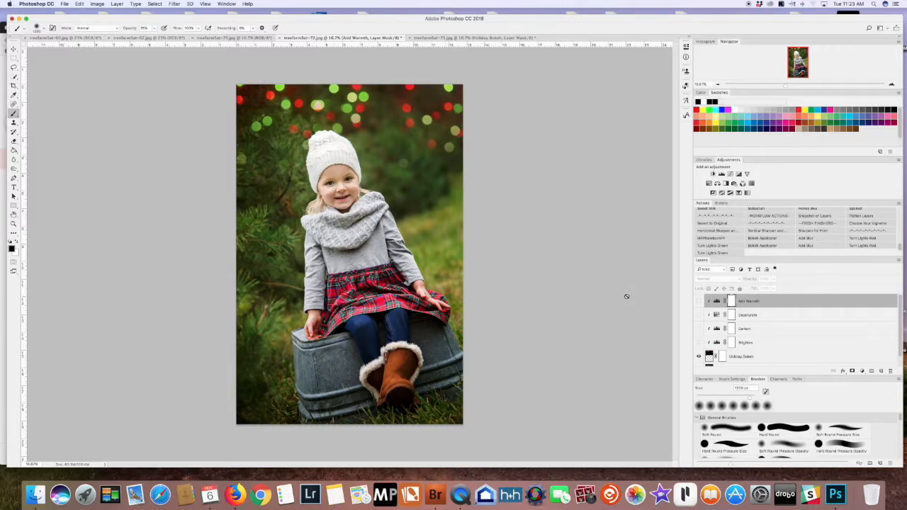
Scale the Holiday Bokeh layer down to about 81% and align it with the photo's top left corner
{"action": "left_click", "coordinate": [758, 355]}
{"action": "key", "text": "ctrl+t"}
{"action": "left_click_drag", "start_coordinate": [464, 238], "coordinate": [388, 184]}
{"action": "left_click_drag", "start_coordinate": [328, 149], "coordinate": [425, 149]}
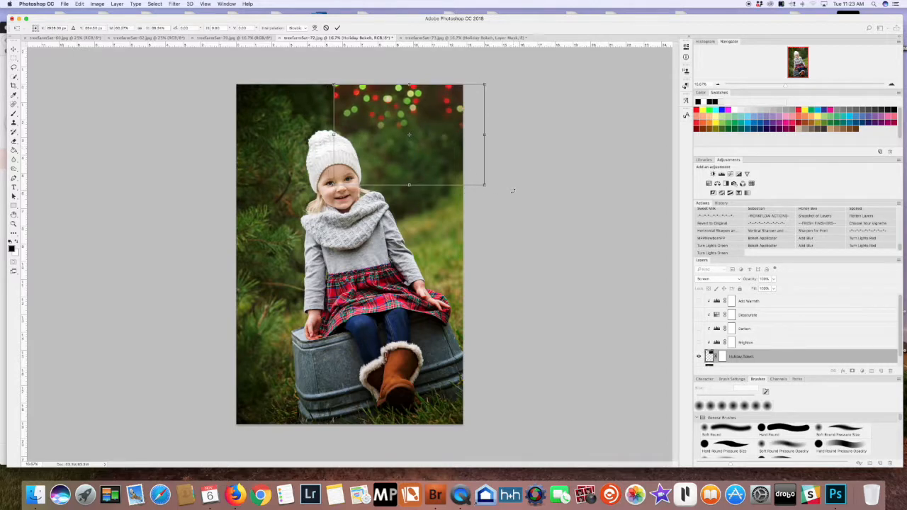
{"action": "left_click_drag", "start_coordinate": [513, 188], "coordinate": [421, 208]}
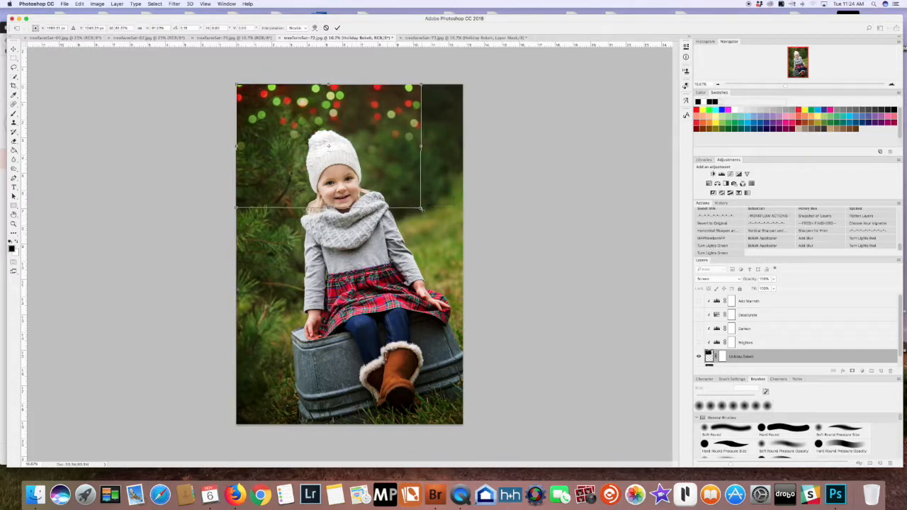
{"action": "key", "text": "Return"}
Paint the overlay off the girl and soften its right side on the Holiday Bokeh layer mask, shrinking the black brush
{"action": "key", "text": "b"}
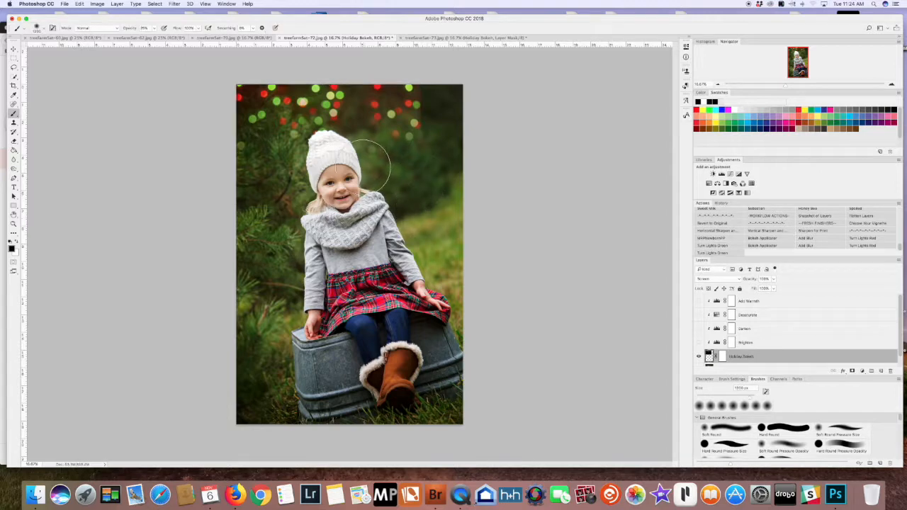
{"action": "left_click", "coordinate": [722, 357]}
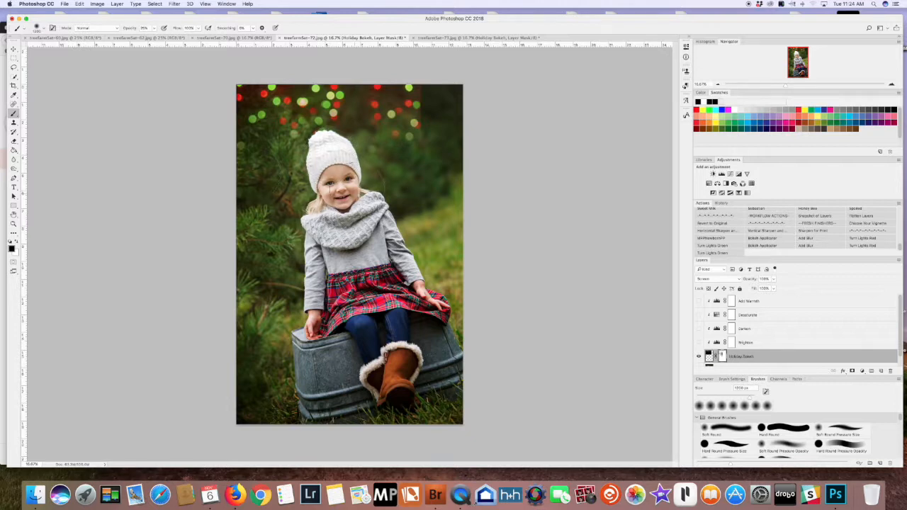
{"action": "key", "text": "["}
{"action": "key", "text": "["}
{"action": "key", "text": "["}
{"action": "key", "text": "["}
{"action": "key", "text": "["}
{"action": "key", "text": "["}
{"action": "key", "text": "["}
{"action": "left_click", "coordinate": [439, 107]}
{"action": "key", "text": "["}
{"action": "key", "text": "["}
{"action": "key", "text": "["}
{"action": "key", "text": "["}
{"action": "key", "text": "["}
Set the brush opacity to 100%, enlarge the brush and paint out the overlay's right side and the lights above the hat
{"action": "left_click_drag", "start_coordinate": [153, 28], "coordinate": [180, 39]}
{"action": "left_click", "coordinate": [422, 92]}
{"action": "key", "text": "]"}
{"action": "key", "text": "]"}
{"action": "key", "text": "]"}
{"action": "key", "text": "]"}
{"action": "key", "text": "]"}
{"action": "key", "text": "]"}
{"action": "key", "text": "]"}
{"action": "key", "text": "]"}
{"action": "mouse_move", "coordinate": [343, 109]}
{"action": "left_mouse_down"}
{"action": "mouse_move", "coordinate": [321, 86]}
{"action": "mouse_move", "coordinate": [328, 90]}
{"action": "left_mouse_up"}
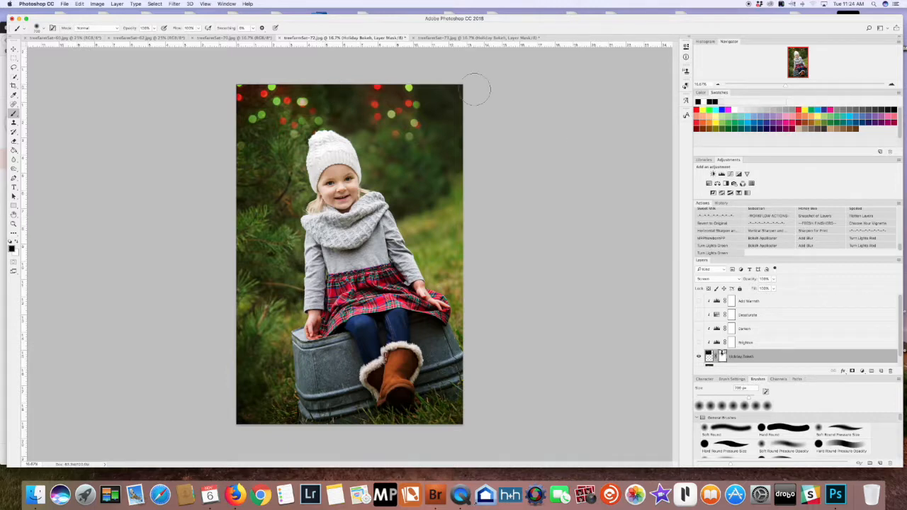
Revert the brush strokes that removed the lights above the girl's hat through the document history
{"action": "left_click", "coordinate": [724, 203]}
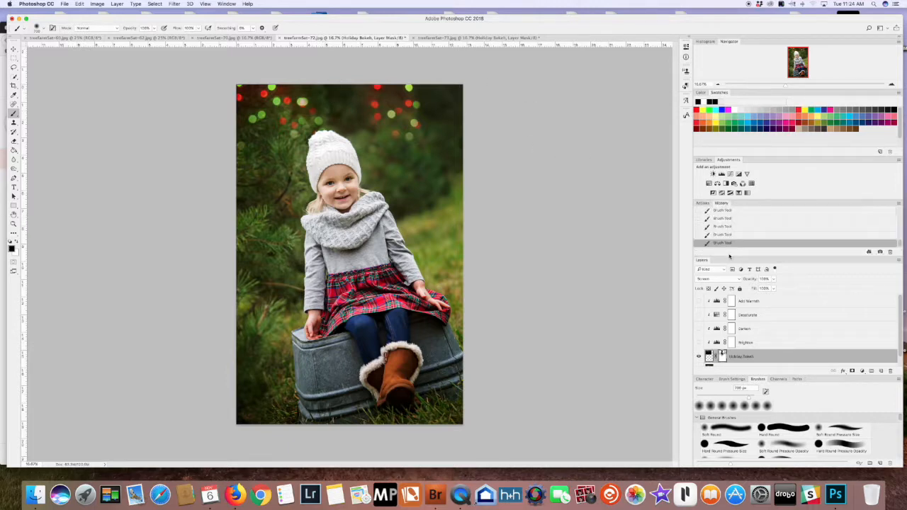
{"action": "left_click", "coordinate": [723, 229]}
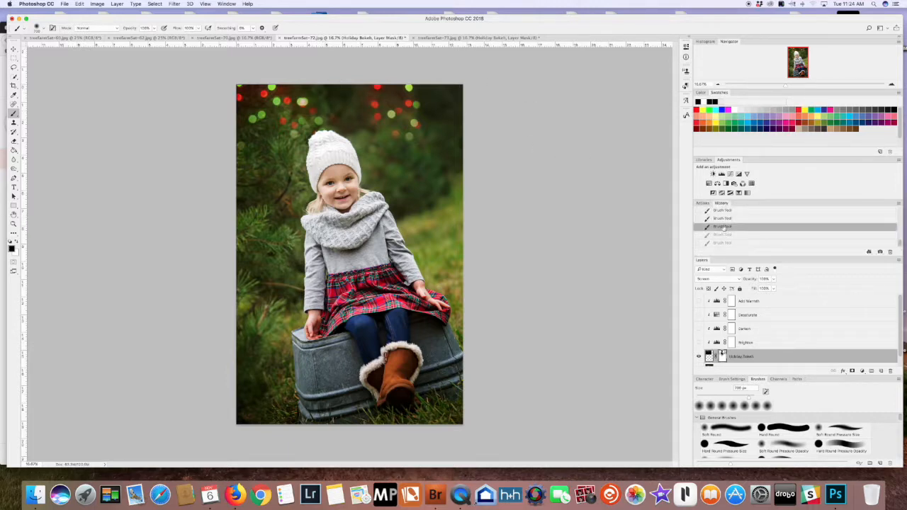
{"action": "key", "text": "alt+super+z"}
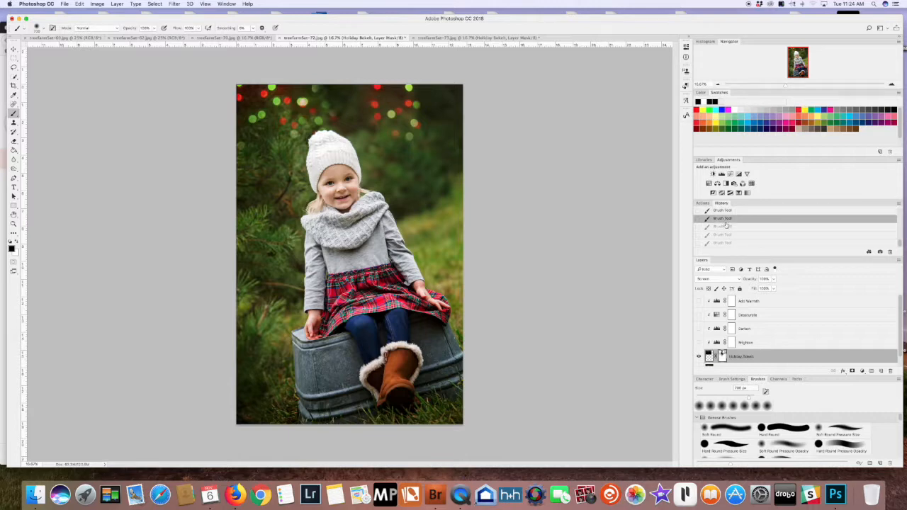
{"action": "left_click", "coordinate": [728, 212]}
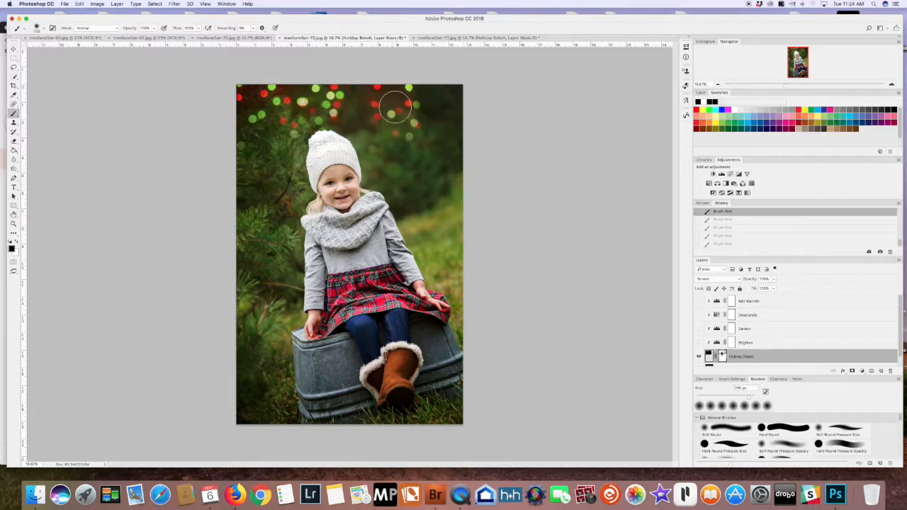
Paint out individual bokeh lights in the upper left of the girl's photo on the overlay's mask with a smaller brush
{"action": "key", "text": "bracketleft"}
{"action": "key", "text": "bracketleft"}
{"action": "key", "text": "bracketleft"}
{"action": "key", "text": "bracketleft"}
{"action": "left_click", "coordinate": [287, 101]}
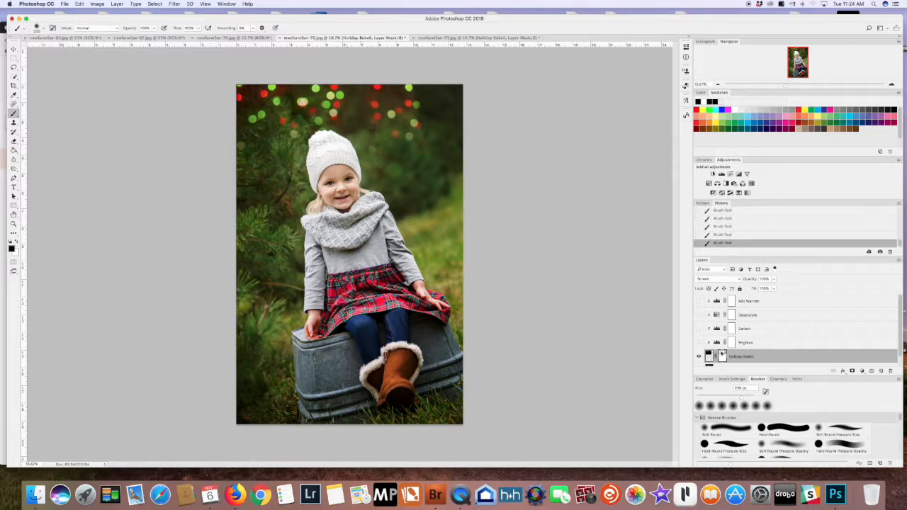
{"action": "left_click", "coordinate": [272, 86]}
{"action": "left_click_drag", "start_coordinate": [272, 85], "coordinate": [283, 84]}
Run the Bokeh Applicator action on the girl's photo, placing Bokeh 2 Multi.jpg rotated upright along the left side over the pine branches
{"action": "left_click", "coordinate": [702, 203]}
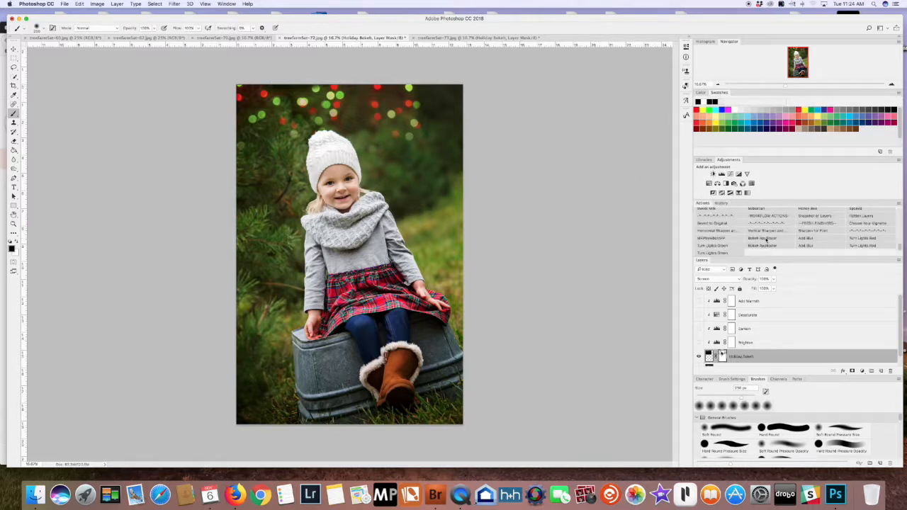
{"action": "left_click", "coordinate": [766, 240]}
{"action": "left_click", "coordinate": [512, 164]}
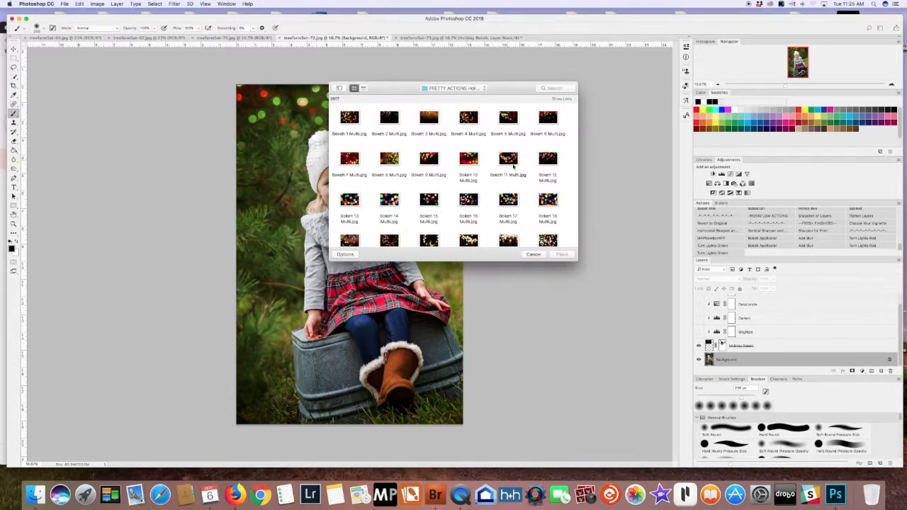
{"action": "left_click", "coordinate": [391, 117]}
{"action": "left_click", "coordinate": [560, 255]}
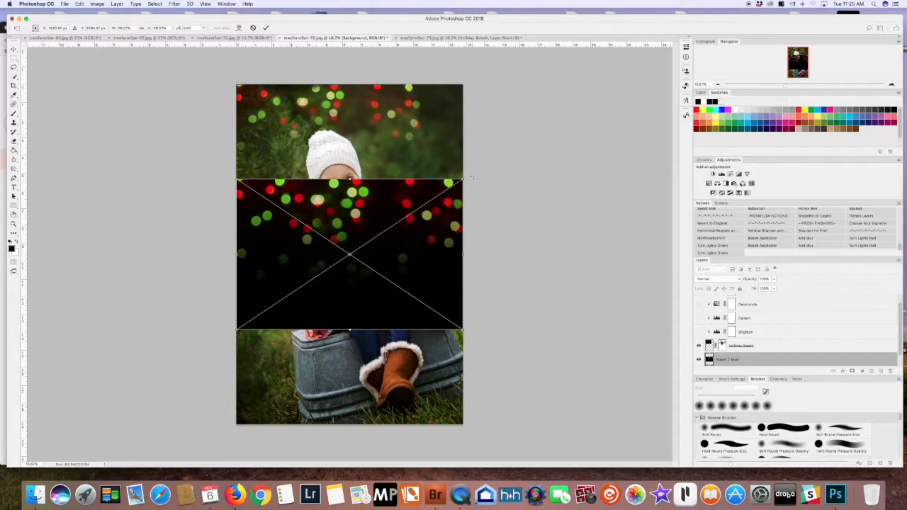
{"action": "left_click_drag", "start_coordinate": [472, 177], "coordinate": [264, 120]}
{"action": "mouse_move", "coordinate": [314, 248]}
{"action": "left_mouse_down"}
{"action": "mouse_move", "coordinate": [275, 258]}
{"action": "mouse_move", "coordinate": [270, 247]}
{"action": "left_mouse_up"}
{"action": "key", "text": "Return"}
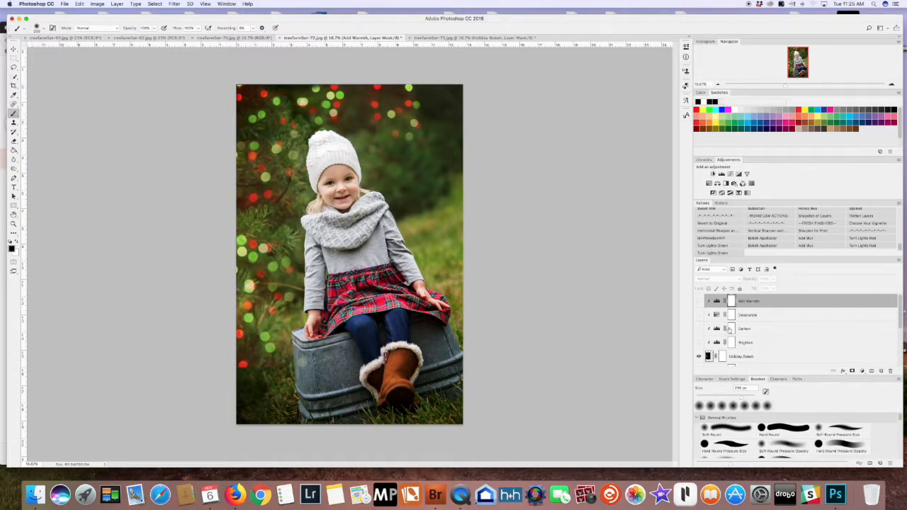
Paint the left-side overlay off the girl and the metal tub on its layer mask with a larger black brush
{"action": "left_click", "coordinate": [721, 357]}
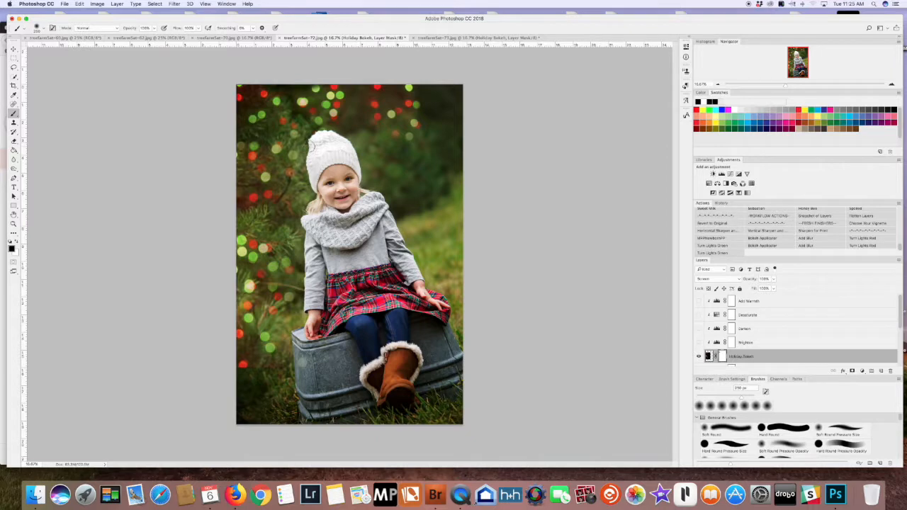
{"action": "key", "text": "Return"}
{"action": "mouse_move", "coordinate": [297, 263]}
{"action": "left_mouse_down"}
{"action": "mouse_move", "coordinate": [302, 362]}
{"action": "mouse_move", "coordinate": [277, 373]}
{"action": "left_mouse_up"}
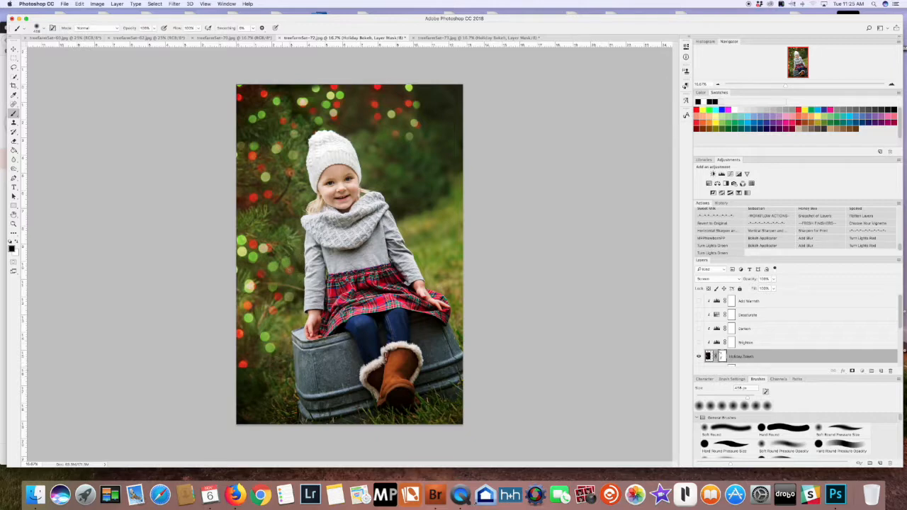
{"action": "left_click", "coordinate": [273, 351]}
Lower the left-side Holiday Bokeh layer's opacity and toggle its visibility to compare the photo with and without it
{"action": "left_click", "coordinate": [774, 280]}
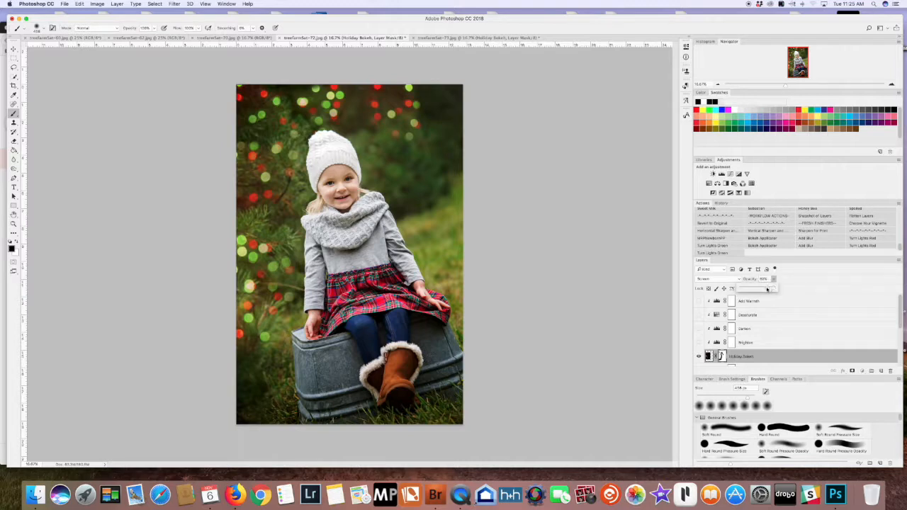
{"action": "left_click_drag", "start_coordinate": [764, 289], "coordinate": [762, 289]}
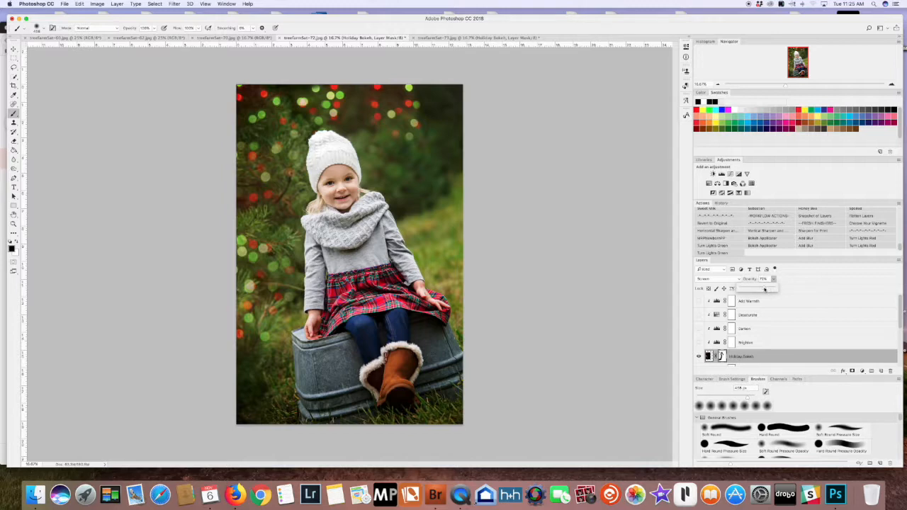
{"action": "left_click", "coordinate": [698, 356]}
{"action": "left_click", "coordinate": [698, 356]}
{"action": "left_click", "coordinate": [699, 356]}
{"action": "left_click", "coordinate": [699, 356]}
{"action": "left_click", "coordinate": [698, 356]}
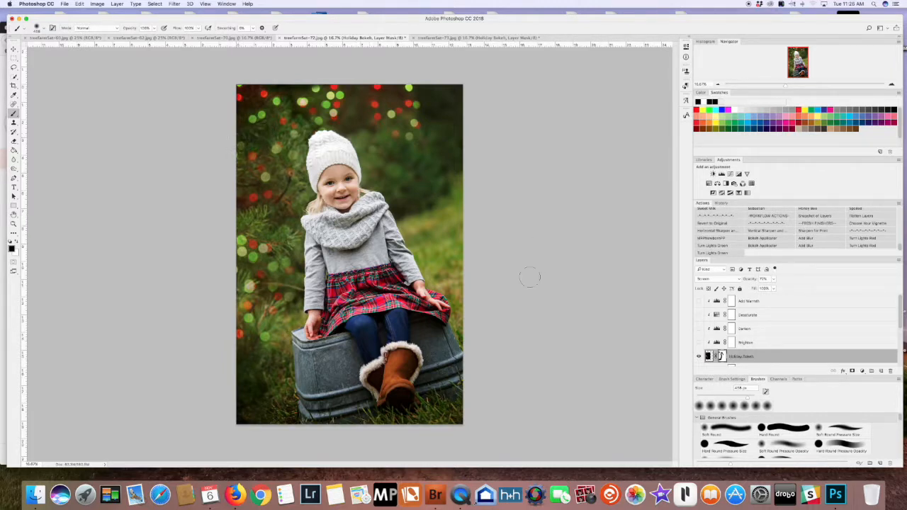
Lower the opacity of the first Holiday Bokeh layer, directly above the Background
{"action": "scroll", "coordinate": [762, 324], "scroll_direction": "down", "scroll_amount": 1}
{"action": "scroll", "coordinate": [762, 324], "scroll_direction": "down", "scroll_amount": 5}
{"action": "left_click", "coordinate": [768, 345]}
{"action": "left_click", "coordinate": [774, 279]}
{"action": "left_click_drag", "start_coordinate": [774, 289], "coordinate": [765, 289]}
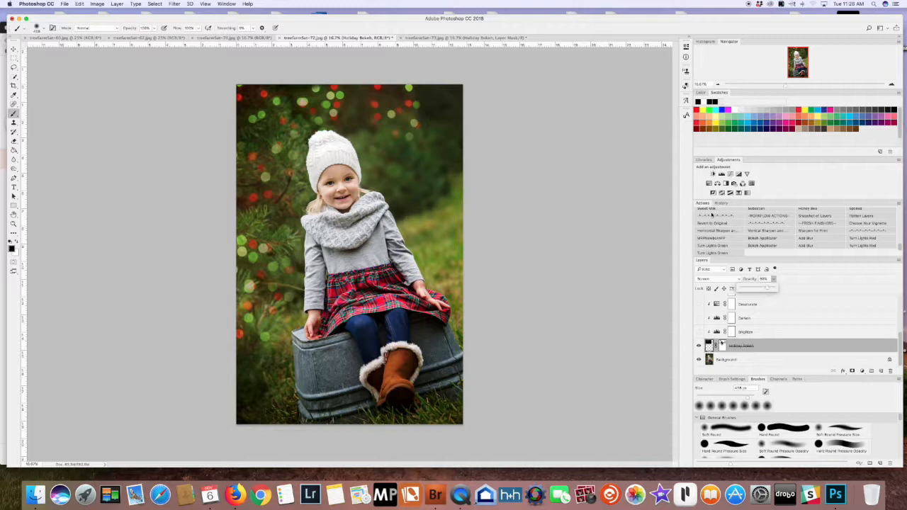
Run the Bokeh Applicator action again and place another Bokeh 2 Multi.jpg overlay on the girl's photo
{"action": "left_click", "coordinate": [773, 242]}
{"action": "left_click", "coordinate": [503, 163]}
{"action": "left_click", "coordinate": [389, 117]}
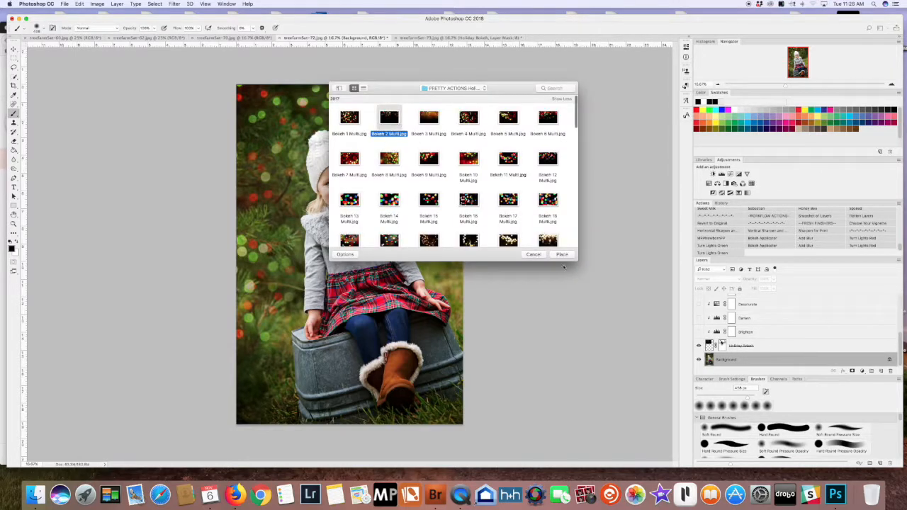
{"action": "key", "text": "Return"}
Rotate and shrink the placed overlay, position it diagonally over the background at the upper right of the girl, and commit it
{"action": "left_click_drag", "start_coordinate": [412, 270], "coordinate": [502, 219]}
{"action": "left_click_drag", "start_coordinate": [571, 121], "coordinate": [403, 266]}
{"action": "left_click_drag", "start_coordinate": [378, 319], "coordinate": [408, 258]}
{"action": "left_click_drag", "start_coordinate": [482, 195], "coordinate": [457, 126]}
{"action": "left_click_drag", "start_coordinate": [557, 127], "coordinate": [539, 104]}
{"action": "left_click_drag", "start_coordinate": [429, 133], "coordinate": [424, 130]}
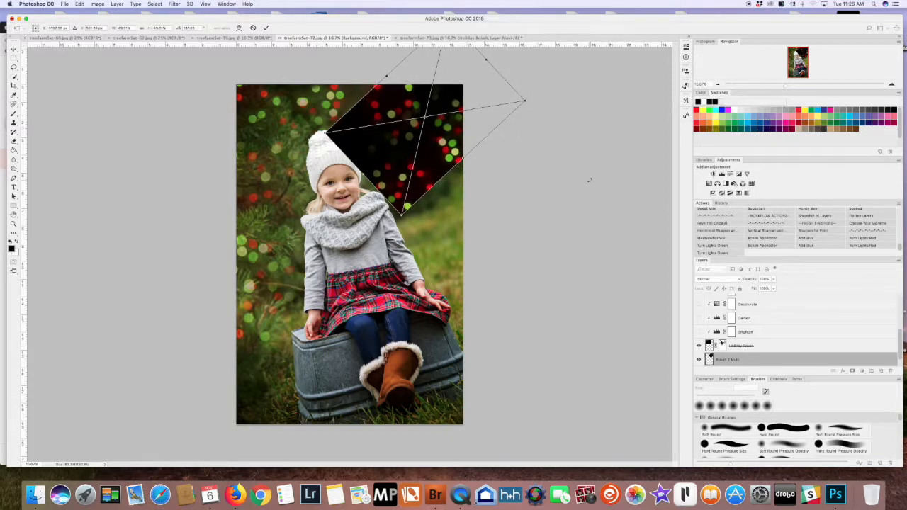
{"action": "key", "text": "Return"}
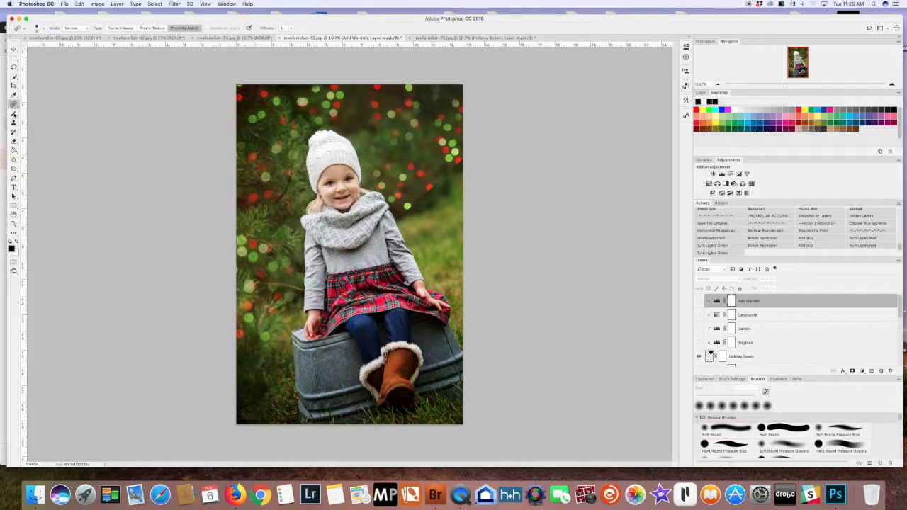
Paint the upper-right overlay's lights off the girl's shoulder and the grass on its mask, and shift the overlay slightly right
{"action": "left_click", "coordinate": [722, 357]}
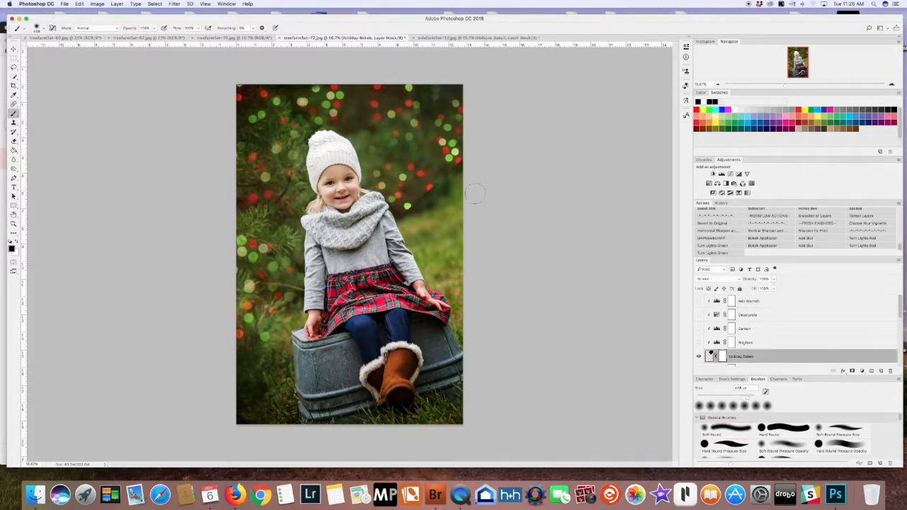
{"action": "left_click_drag", "start_coordinate": [388, 208], "coordinate": [405, 206]}
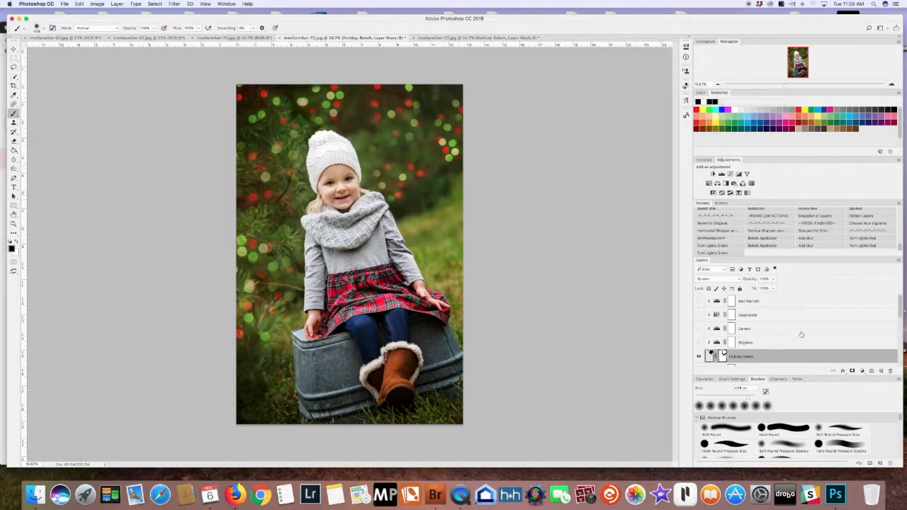
{"action": "key", "text": "v"}
{"action": "mouse_move", "coordinate": [426, 151]}
{"action": "left_mouse_down"}
{"action": "mouse_move", "coordinate": [441, 159]}
{"action": "mouse_move", "coordinate": [428, 154]}
{"action": "mouse_move", "coordinate": [431, 166]}
{"action": "mouse_move", "coordinate": [434, 150]}
{"action": "left_mouse_up"}
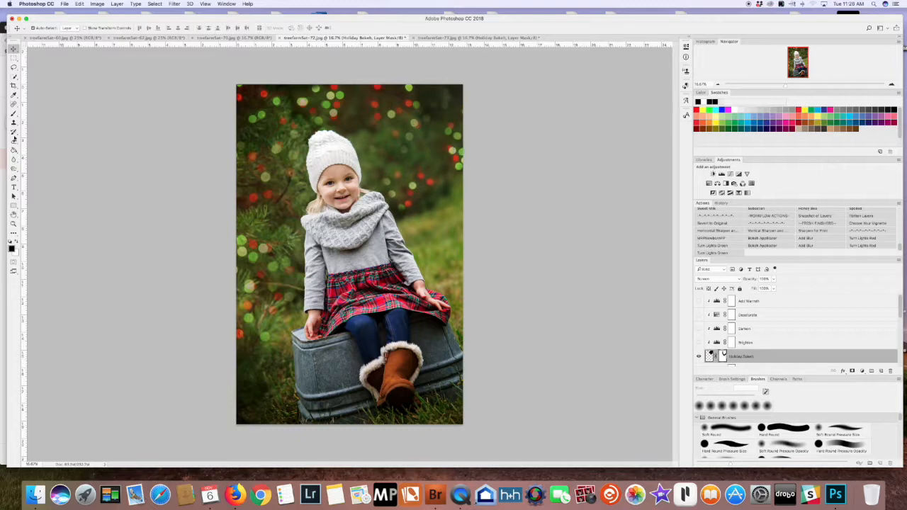
{"action": "left_click", "coordinate": [13, 114]}
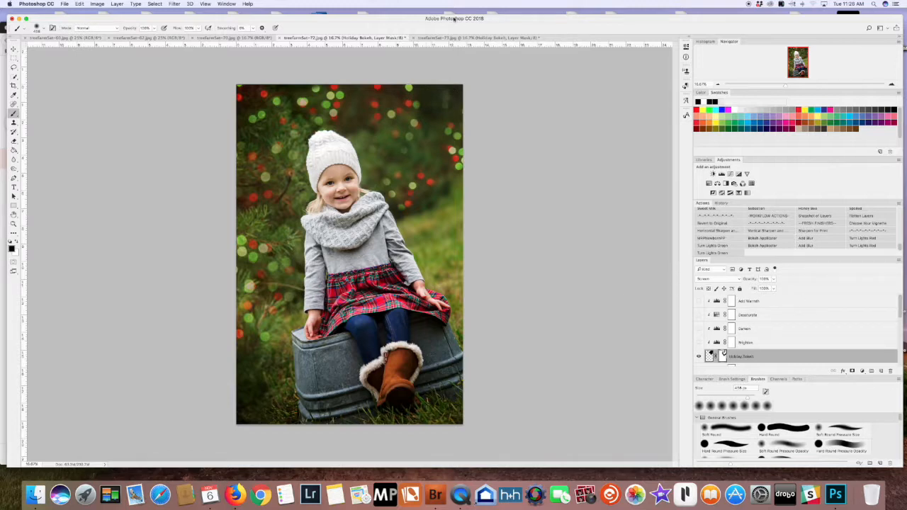
Switch to the photo of the child in the red sweater and run Bokeh Applicator with the Bokeh 2 Multi.jpg overlay
{"action": "left_click", "coordinate": [471, 37]}
{"action": "left_click", "coordinate": [350, 38]}
{"action": "left_click", "coordinate": [243, 38]}
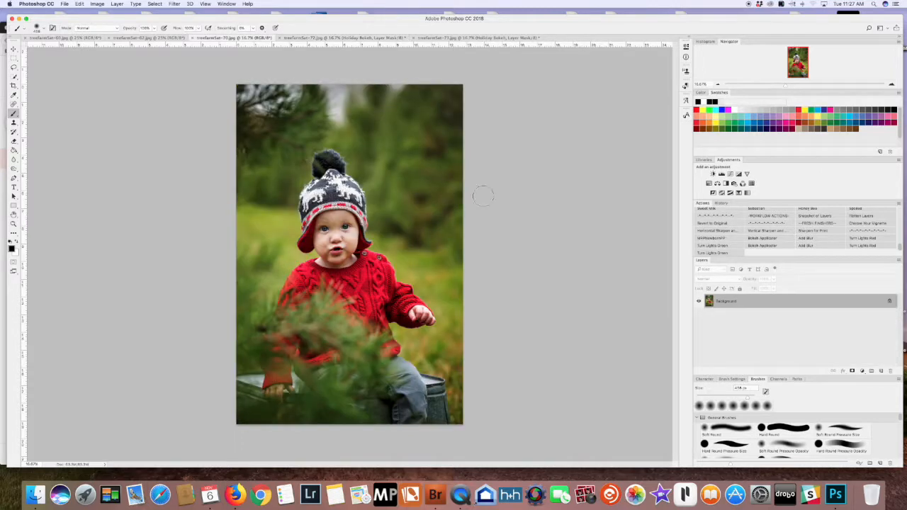
{"action": "left_click", "coordinate": [775, 239]}
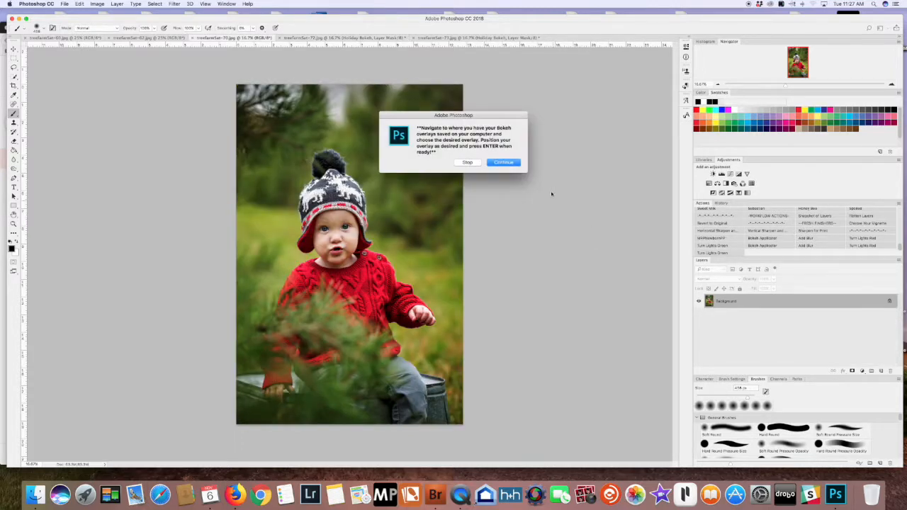
{"action": "left_click", "coordinate": [504, 162]}
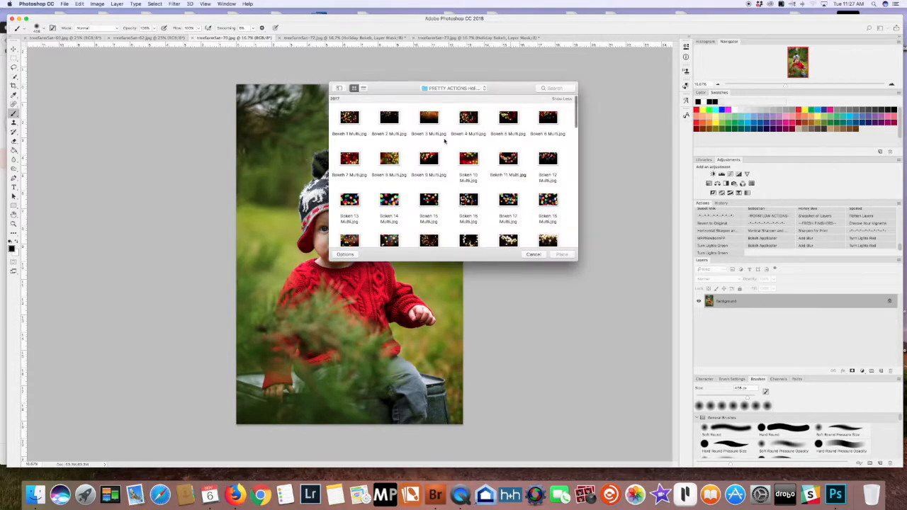
{"action": "left_click", "coordinate": [389, 121]}
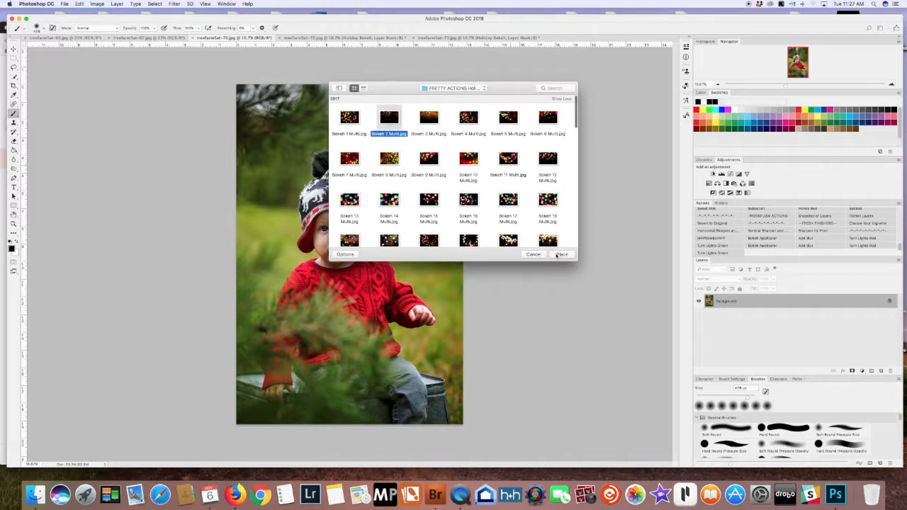
Shrink and tilt the overlay, place it over the branches at the photo's upper left, and shift it slightly right and down
{"action": "left_click_drag", "start_coordinate": [371, 241], "coordinate": [404, 161]}
{"action": "left_click_drag", "start_coordinate": [521, 165], "coordinate": [510, 255]}
{"action": "left_click_drag", "start_coordinate": [451, 158], "coordinate": [538, 99]}
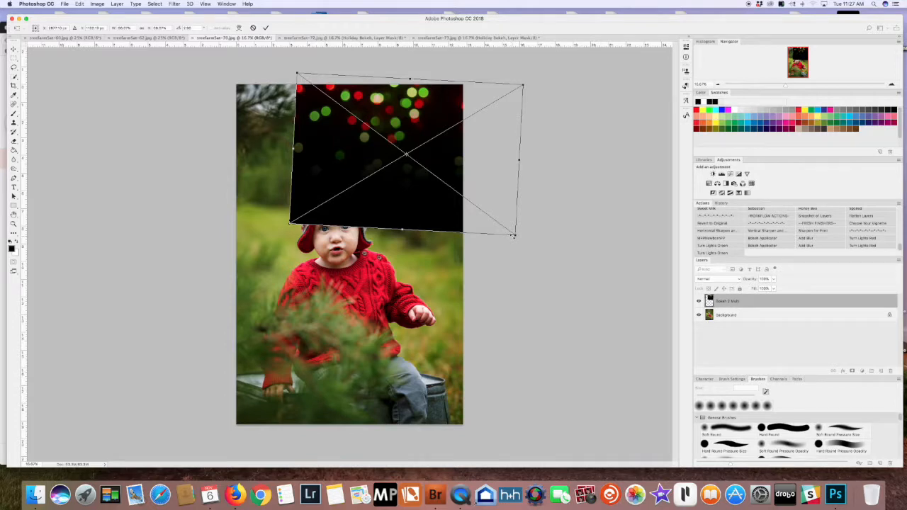
{"action": "left_click_drag", "start_coordinate": [515, 235], "coordinate": [458, 192]}
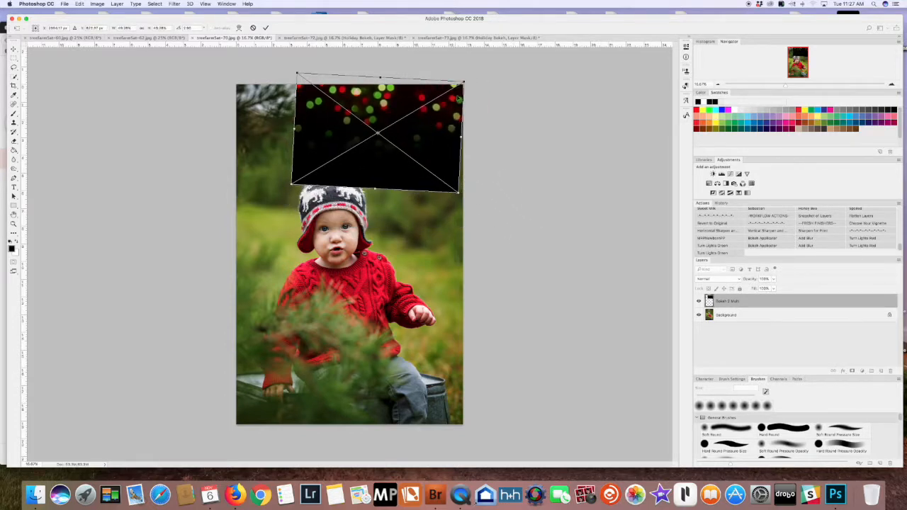
{"action": "left_click_drag", "start_coordinate": [472, 78], "coordinate": [392, 74]}
{"action": "left_click_drag", "start_coordinate": [389, 127], "coordinate": [329, 153]}
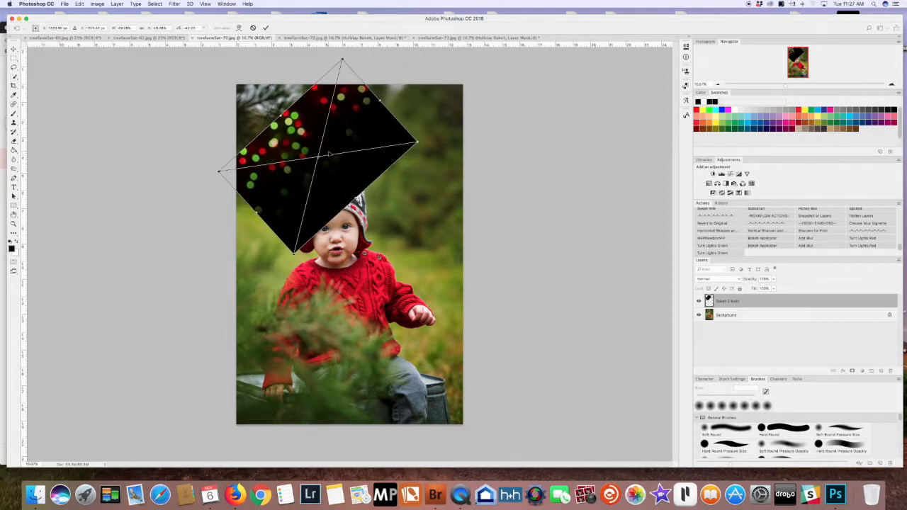
{"action": "key", "text": "Return"}
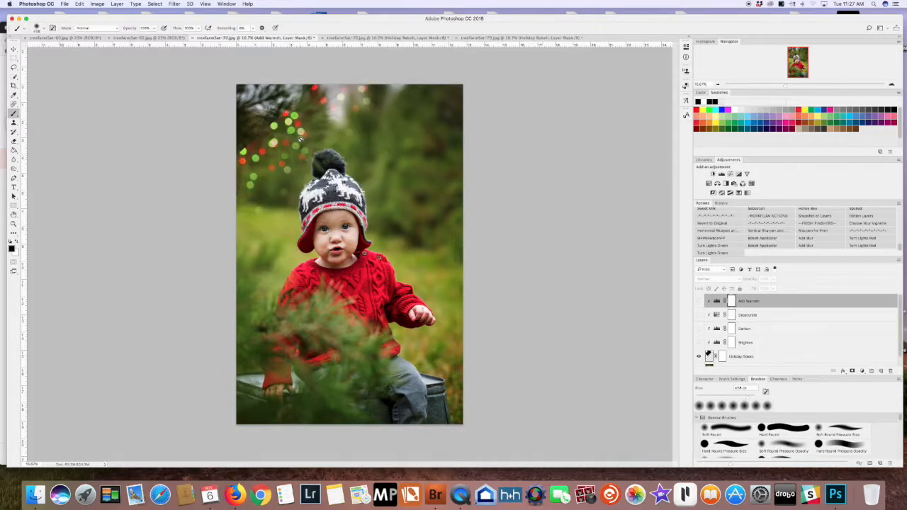
{"action": "left_click", "coordinate": [13, 48]}
{"action": "left_click_drag", "start_coordinate": [273, 145], "coordinate": [282, 150]}
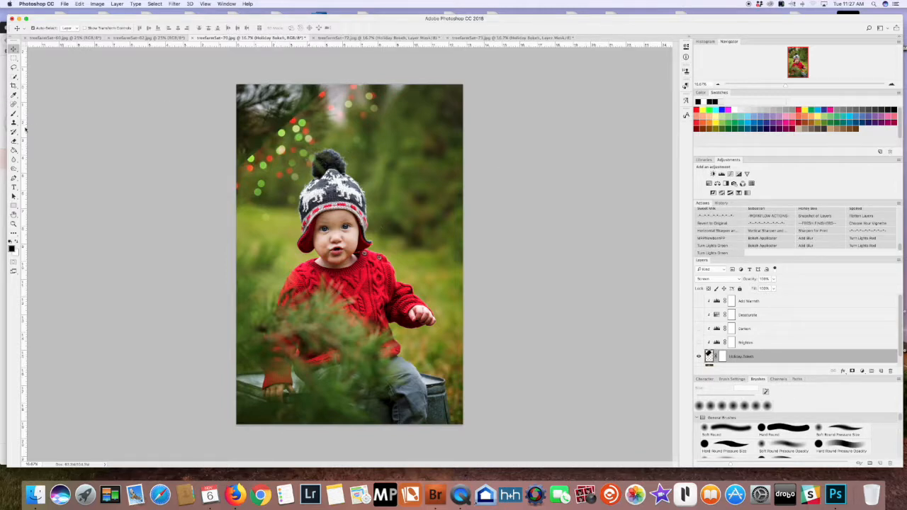
Mask the overlay off the child's hat and soften the upper-left lights using a black brush at 47% opacity
{"action": "left_click", "coordinate": [14, 113]}
{"action": "left_click", "coordinate": [722, 356]}
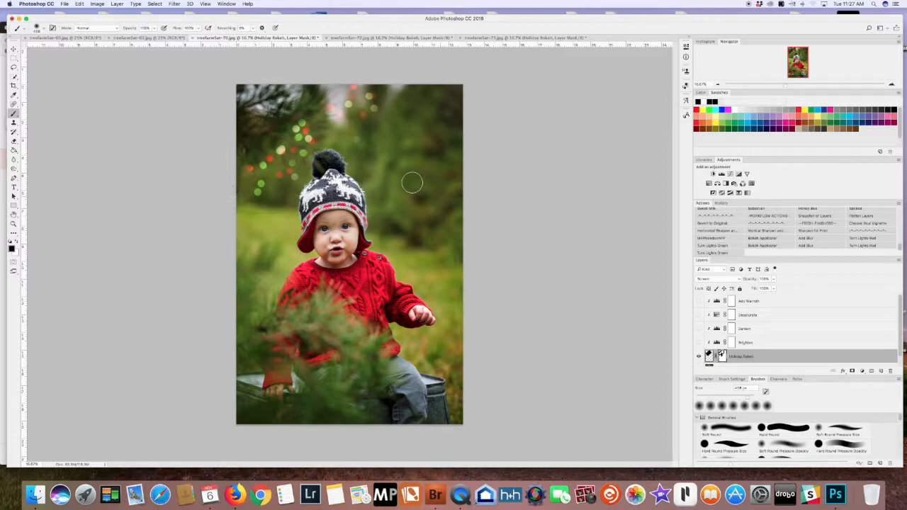
{"action": "mouse_move", "coordinate": [157, 31]}
{"action": "left_mouse_down"}
{"action": "mouse_move", "coordinate": [125, 39]}
{"action": "mouse_move", "coordinate": [138, 39]}
{"action": "left_mouse_up"}
{"action": "mouse_move", "coordinate": [318, 117]}
{"action": "left_mouse_down"}
{"action": "mouse_move", "coordinate": [291, 152]}
{"action": "mouse_move", "coordinate": [282, 147]}
{"action": "mouse_move", "coordinate": [259, 190]}
{"action": "mouse_move", "coordinate": [301, 185]}
{"action": "left_mouse_up"}
{"action": "left_click_drag", "start_coordinate": [292, 128], "coordinate": [251, 165]}
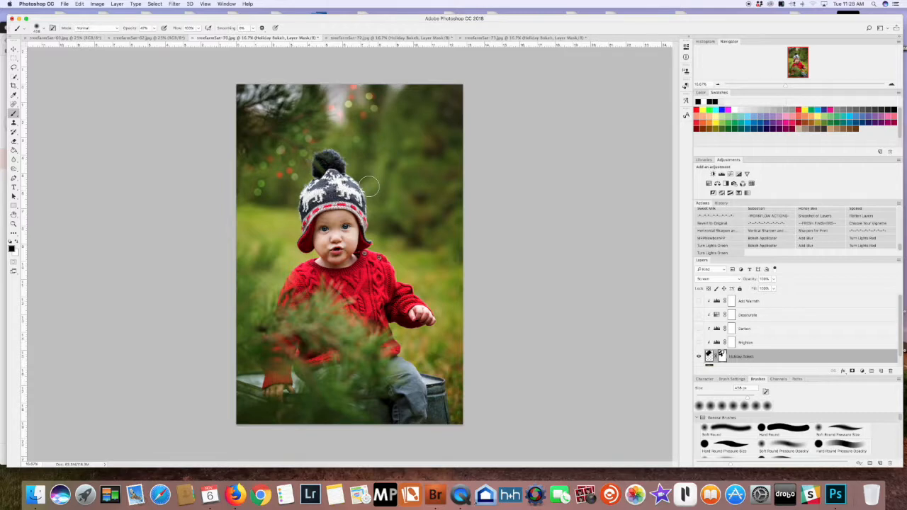
Run the Bokeh Applicator action again to add a second Bokeh 2 Multi.jpg overlay to the red-sweater photo
{"action": "left_click", "coordinate": [755, 239]}
{"action": "left_click", "coordinate": [504, 163]}
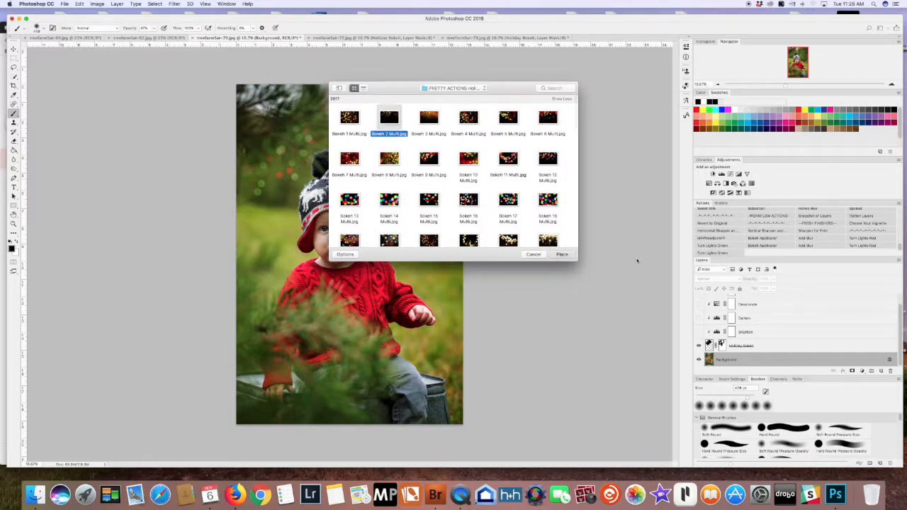
{"action": "key", "text": "Return"}
Rotate and shrink the second overlay, set it along the photo's upper right edge, and paint out its lowest lights on the mask
{"action": "left_click_drag", "start_coordinate": [362, 225], "coordinate": [420, 185]}
{"action": "left_click_drag", "start_coordinate": [576, 118], "coordinate": [478, 295]}
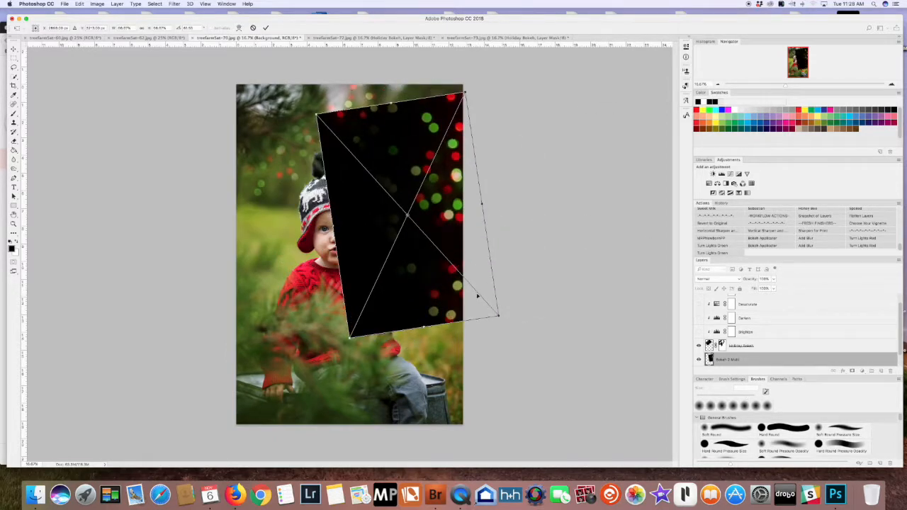
{"action": "left_click_drag", "start_coordinate": [352, 337], "coordinate": [365, 304]}
{"action": "left_click_drag", "start_coordinate": [454, 207], "coordinate": [445, 181]}
{"action": "key", "text": "Return"}
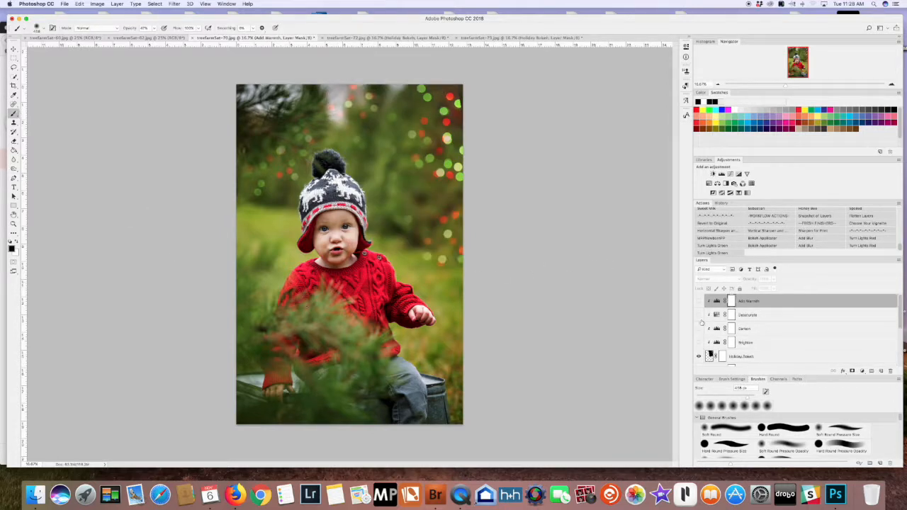
{"action": "left_click", "coordinate": [727, 360]}
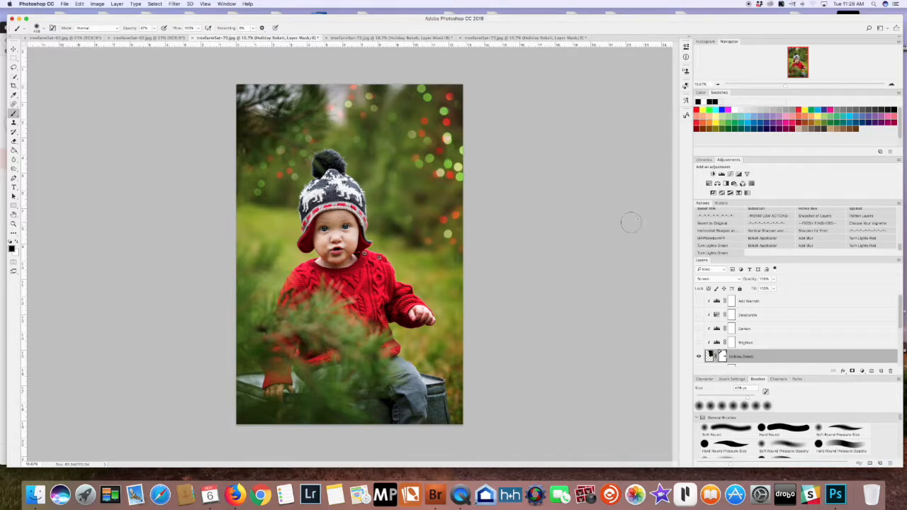
Create a history snapshot of the red-sweater photo and switch between it and the original state to compare before and after
{"action": "left_click", "coordinate": [720, 203]}
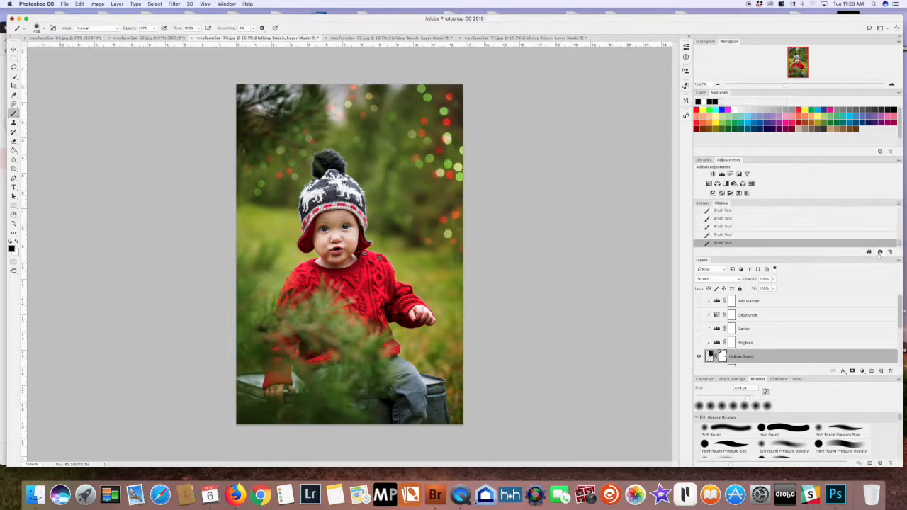
{"action": "scroll", "coordinate": [743, 232], "scroll_direction": "up", "scroll_amount": 5}
{"action": "left_click", "coordinate": [735, 214]}
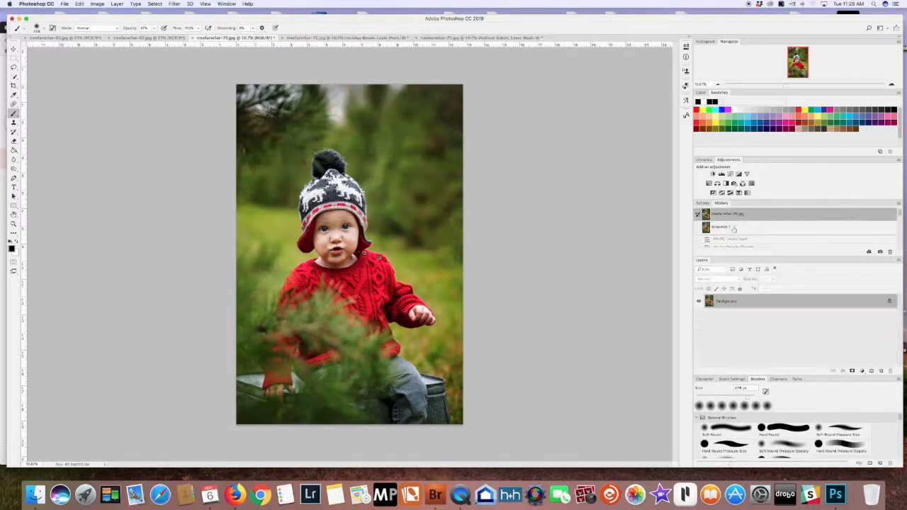
{"action": "left_click", "coordinate": [734, 228]}
{"action": "left_click", "coordinate": [734, 214]}
{"action": "left_click", "coordinate": [733, 227]}
Switch the white-hat girl's photo between its original history state and its snapshot to compare before and after
{"action": "left_click", "coordinate": [377, 39]}
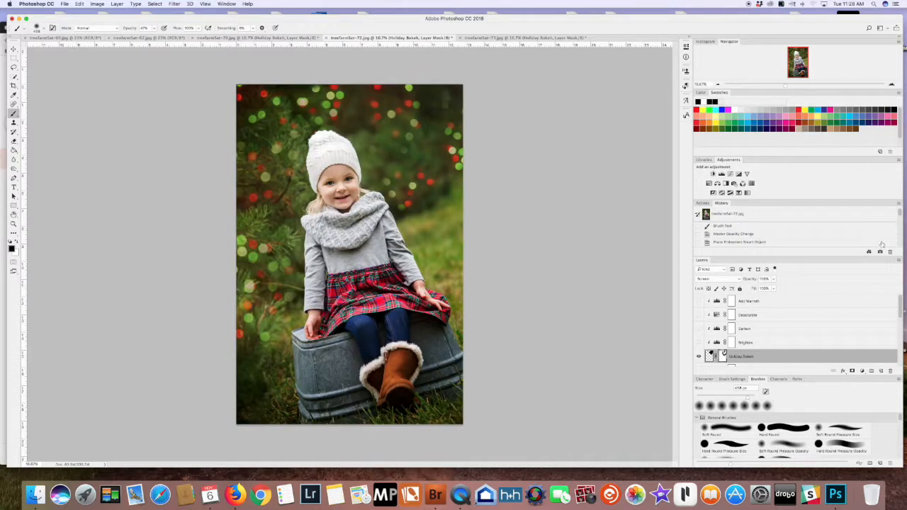
{"action": "scroll", "coordinate": [744, 213], "scroll_direction": "up", "scroll_amount": 5}
{"action": "left_click", "coordinate": [734, 214]}
{"action": "left_click", "coordinate": [736, 227]}
{"action": "left_click", "coordinate": [735, 214]}
{"action": "left_click", "coordinate": [737, 227]}
View the portraits of the boy and the blonde girl with the pink flower in turn, finishing on the boy's photo
{"action": "left_click", "coordinate": [147, 38]}
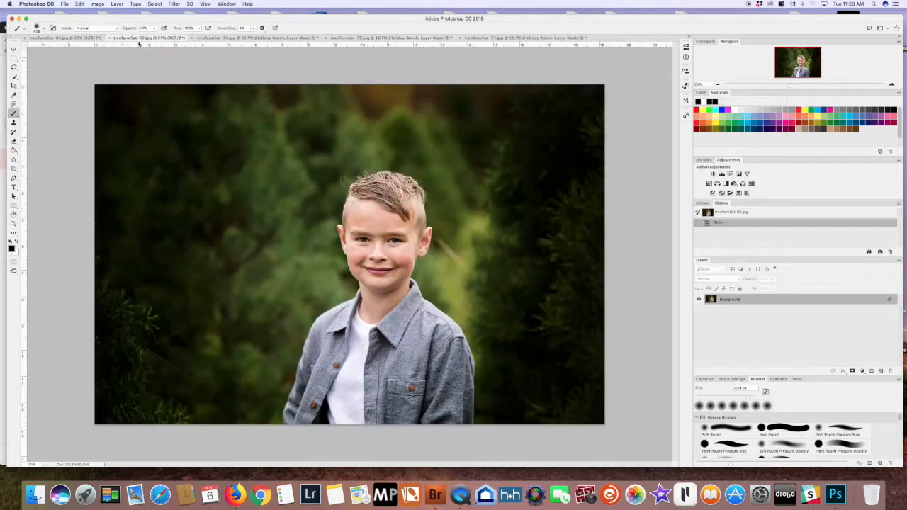
{"action": "left_click", "coordinate": [64, 38]}
{"action": "left_click", "coordinate": [138, 39]}
{"action": "left_click", "coordinate": [100, 39]}
{"action": "left_click", "coordinate": [142, 39]}
{"action": "left_click", "coordinate": [85, 39]}
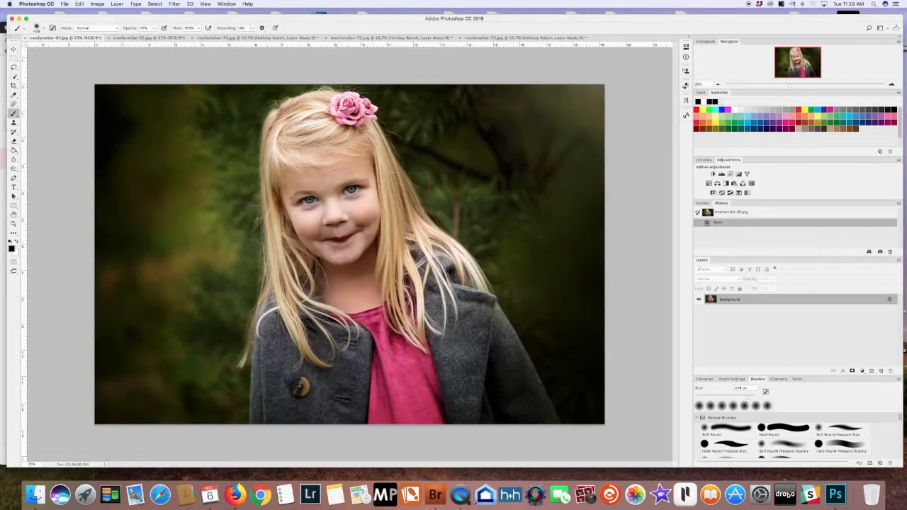
{"action": "left_click", "coordinate": [142, 39]}
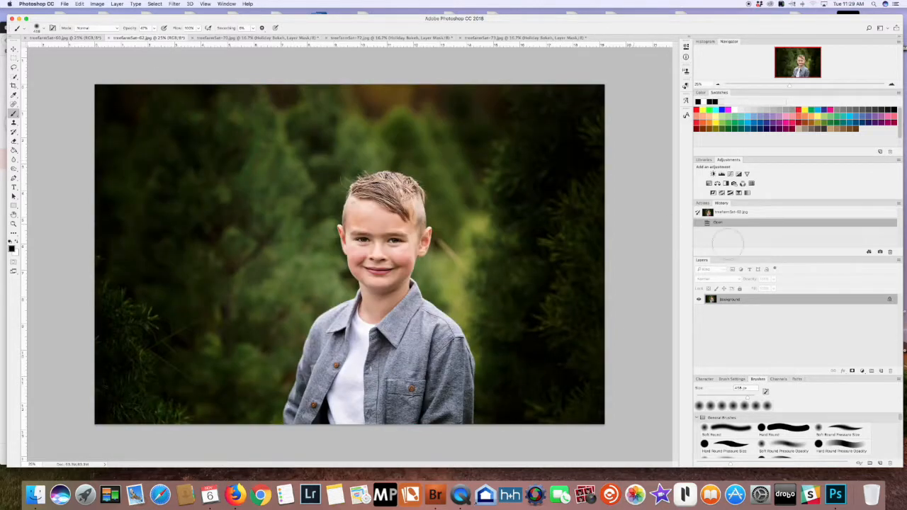
Run the Bokeh Applicator action on the boy's photo and place the Bokeh Classic 4.jpg overlay at full size
{"action": "left_click", "coordinate": [700, 203]}
{"action": "left_click", "coordinate": [764, 241]}
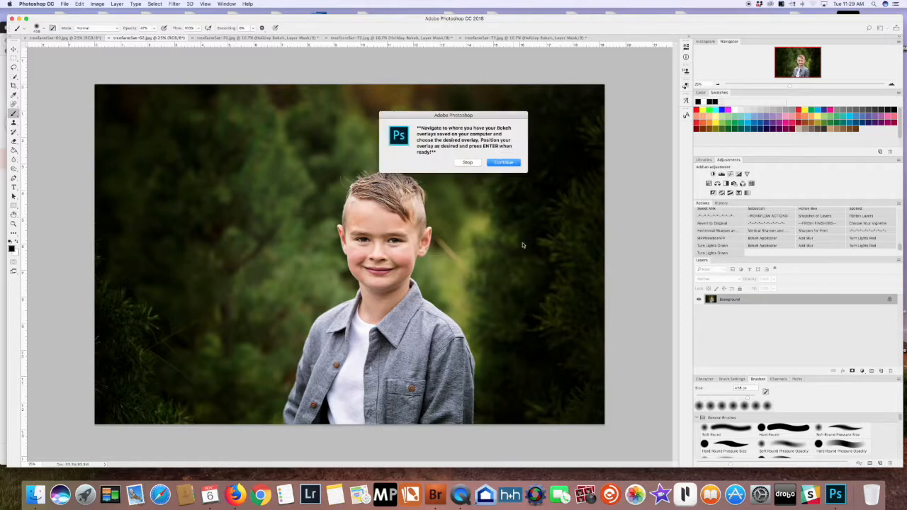
{"action": "left_click", "coordinate": [504, 162]}
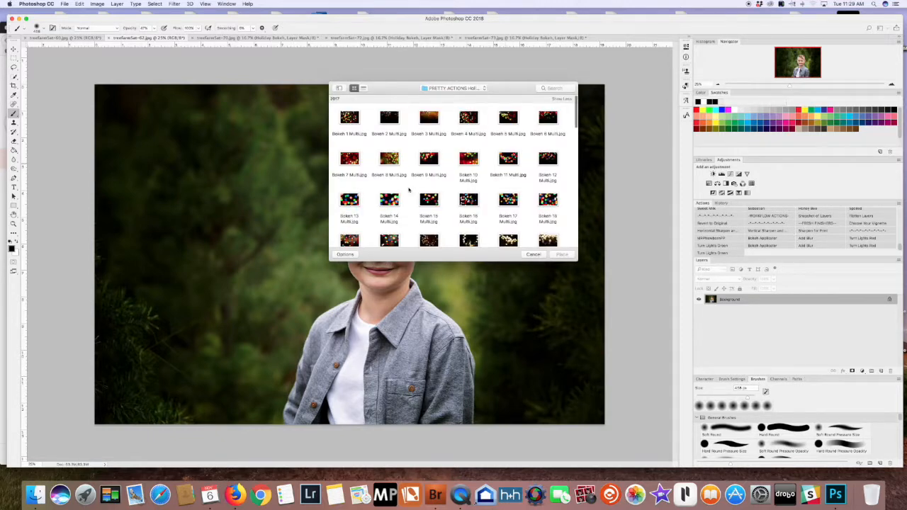
{"action": "scroll", "coordinate": [503, 206], "scroll_direction": "down", "scroll_amount": 3}
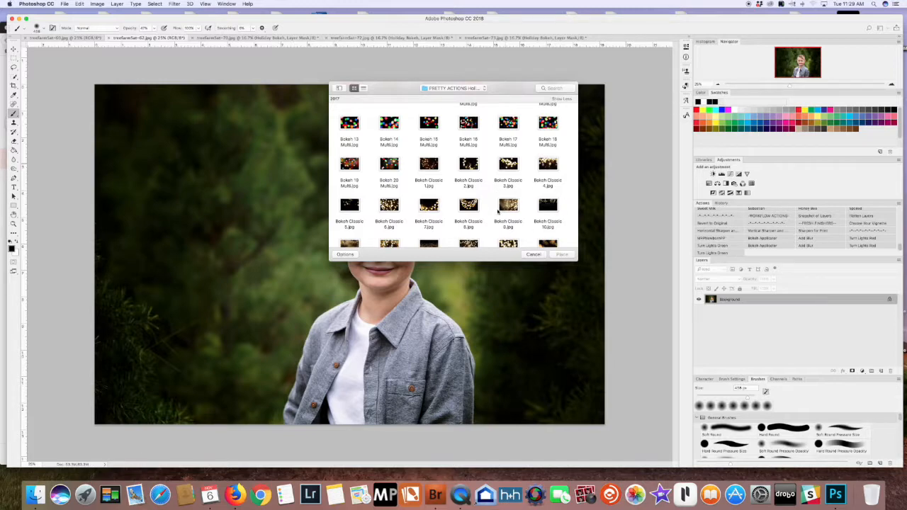
{"action": "scroll", "coordinate": [498, 211], "scroll_direction": "down", "scroll_amount": 1}
{"action": "scroll", "coordinate": [498, 210], "scroll_direction": "down", "scroll_amount": 5}
{"action": "scroll", "coordinate": [499, 211], "scroll_direction": "up", "scroll_amount": 5}
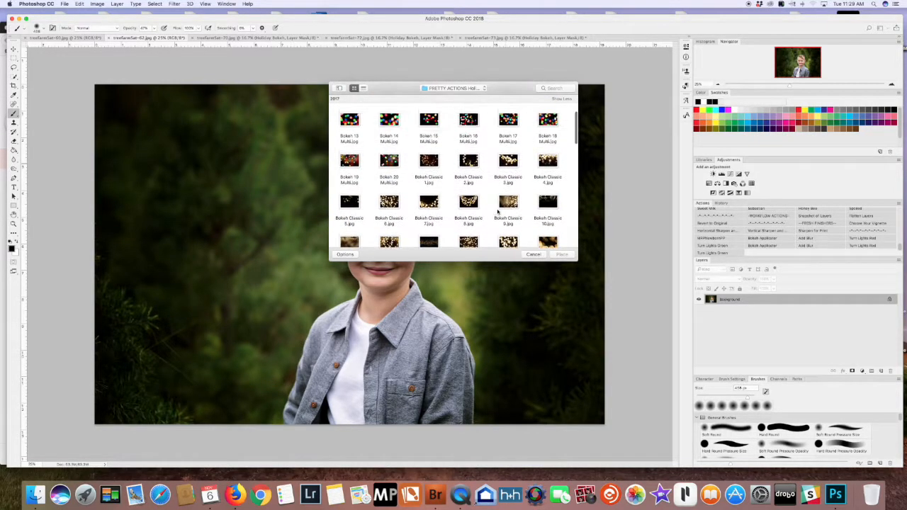
{"action": "left_click", "coordinate": [548, 162]}
{"action": "left_click", "coordinate": [560, 255]}
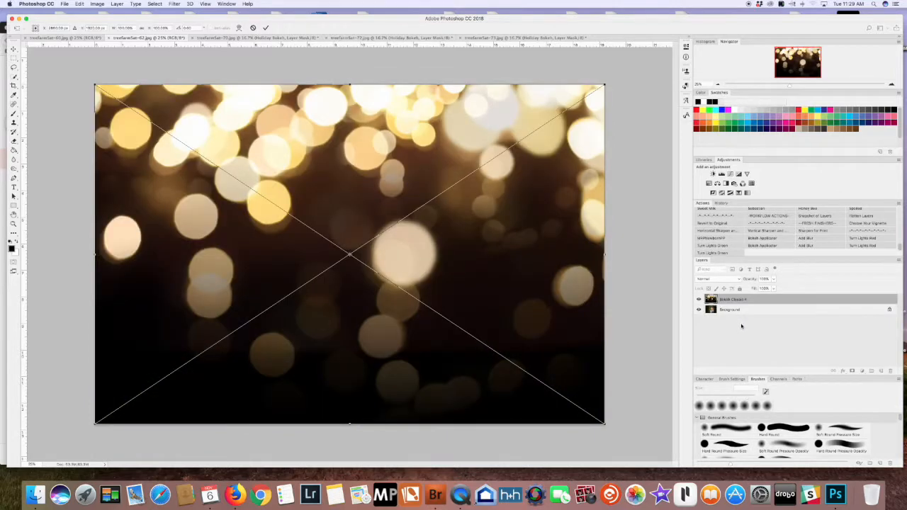
{"action": "key", "text": "Return"}
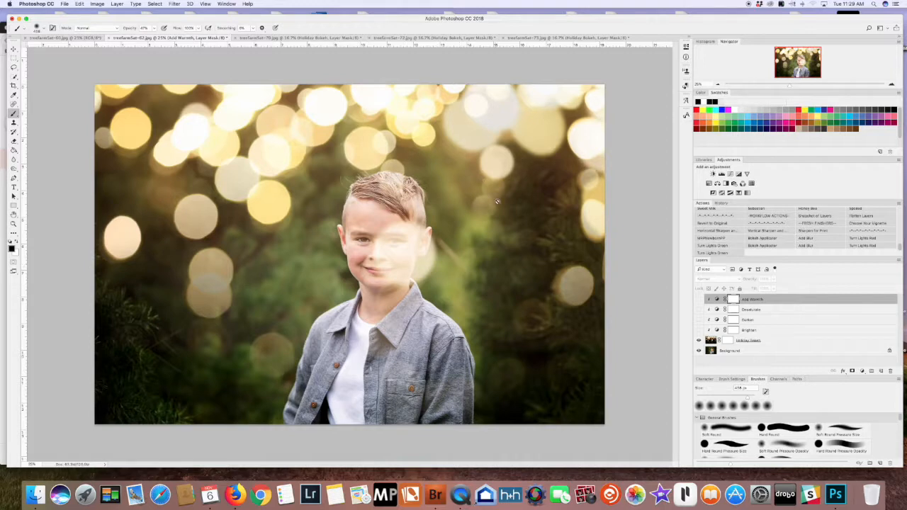
Delete the Bokeh Classic 4 overlay together with its adjustment layers from the boy's photo
{"action": "left_click", "coordinate": [788, 331], "text": "shift"}
{"action": "left_click", "coordinate": [779, 340], "text": "shift"}
{"action": "left_click_drag", "start_coordinate": [776, 334], "coordinate": [890, 369]}
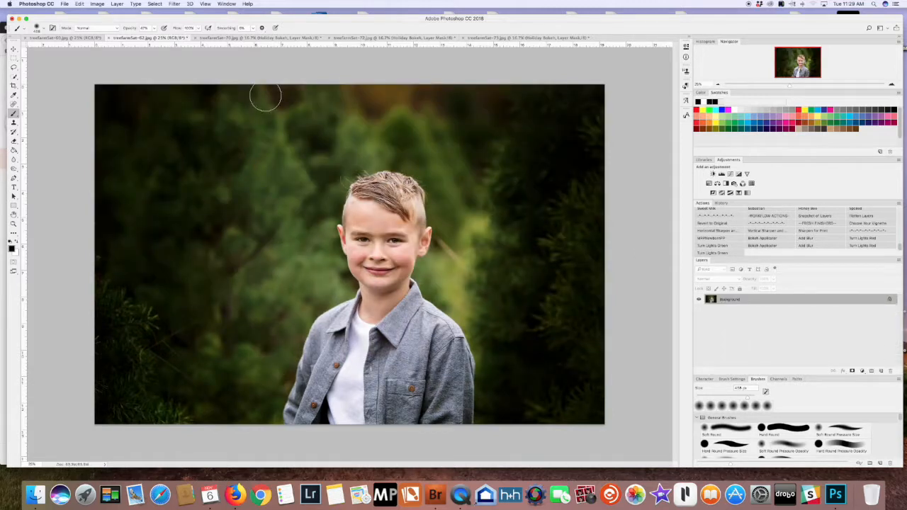
Run the Bokeh Applicator action again on the boy's photo and place the Bokeh Classic 5.jpg overlay at full size
{"action": "left_click", "coordinate": [762, 239]}
{"action": "left_click", "coordinate": [503, 163]}
{"action": "scroll", "coordinate": [415, 236], "scroll_direction": "down", "scroll_amount": 3}
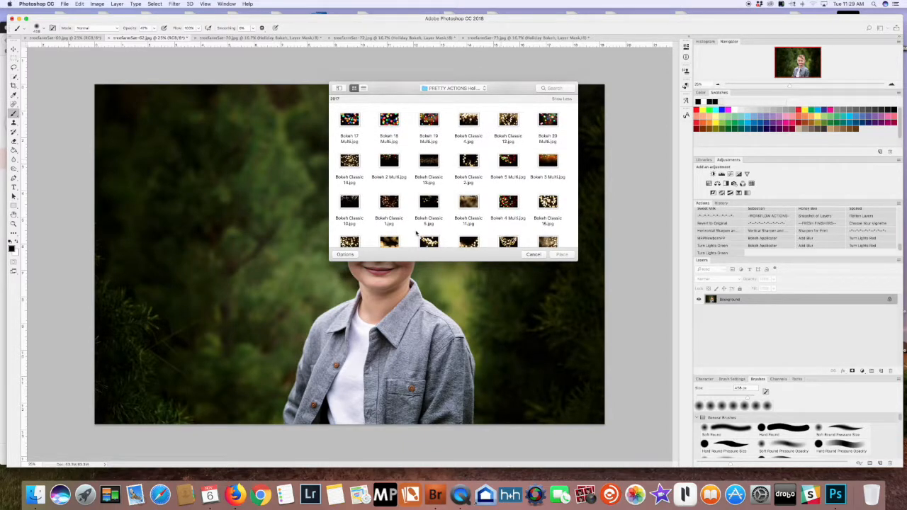
{"action": "scroll", "coordinate": [351, 204], "scroll_direction": "up", "scroll_amount": 3}
{"action": "scroll", "coordinate": [351, 208], "scroll_direction": "up", "scroll_amount": 1}
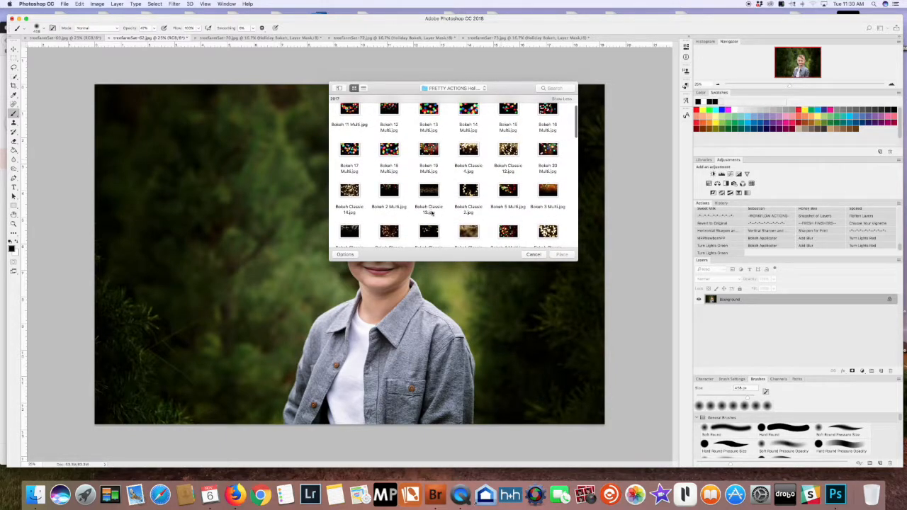
{"action": "scroll", "coordinate": [431, 213], "scroll_direction": "up", "scroll_amount": 1}
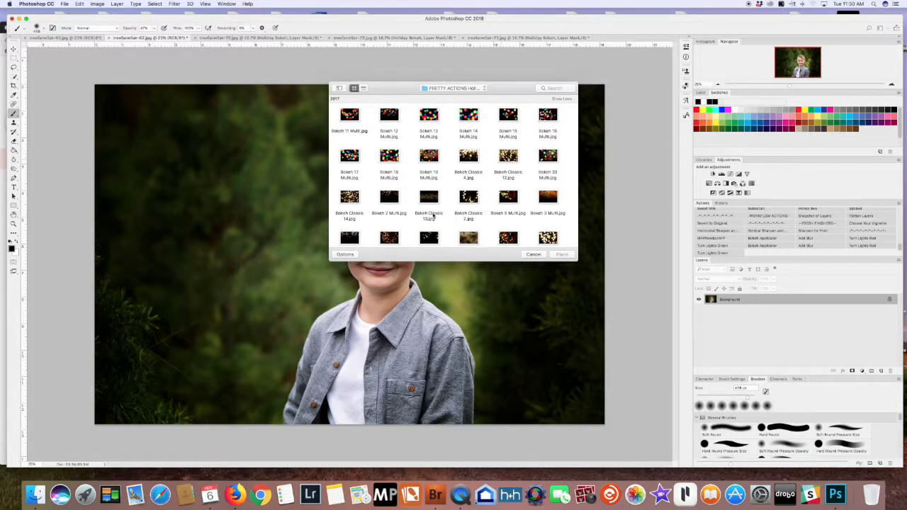
{"action": "scroll", "coordinate": [433, 216], "scroll_direction": "up", "scroll_amount": 3}
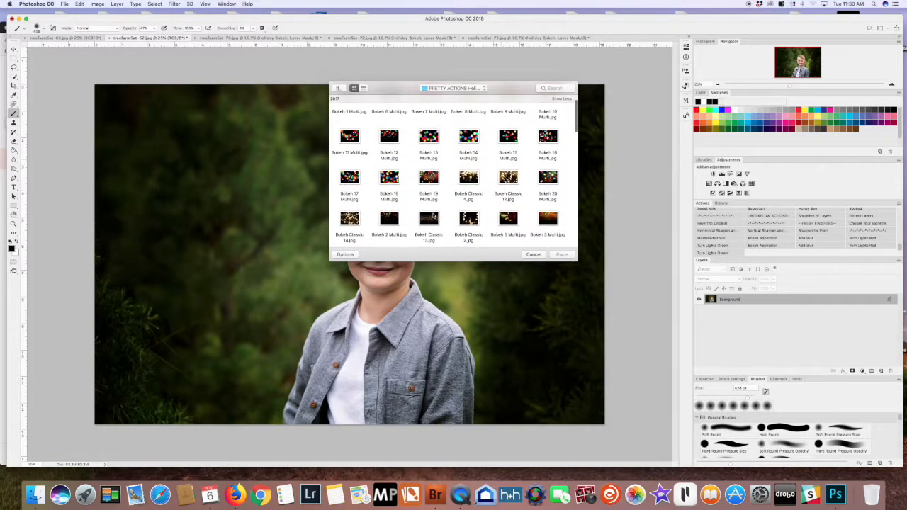
{"action": "scroll", "coordinate": [432, 215], "scroll_direction": "down", "scroll_amount": 1}
{"action": "scroll", "coordinate": [433, 216], "scroll_direction": "up", "scroll_amount": 3}
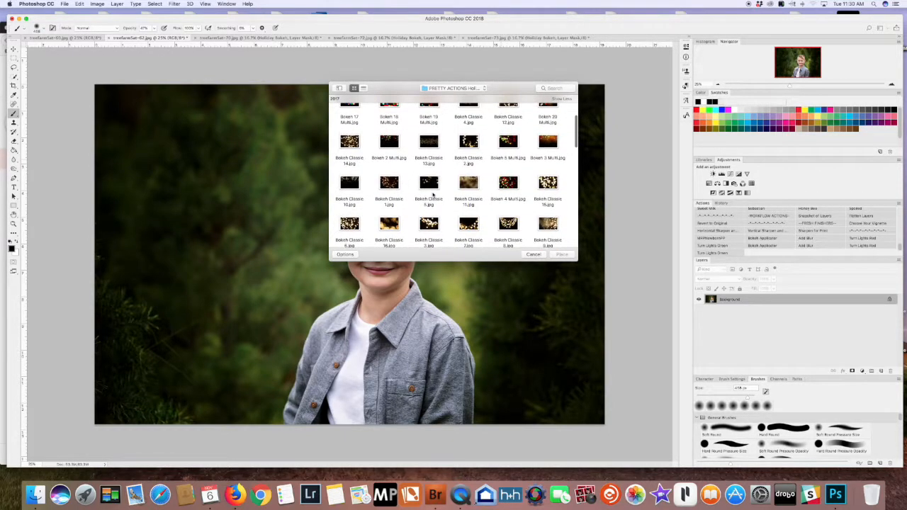
{"action": "scroll", "coordinate": [433, 194], "scroll_direction": "up", "scroll_amount": 1}
{"action": "scroll", "coordinate": [433, 194], "scroll_direction": "up", "scroll_amount": 3}
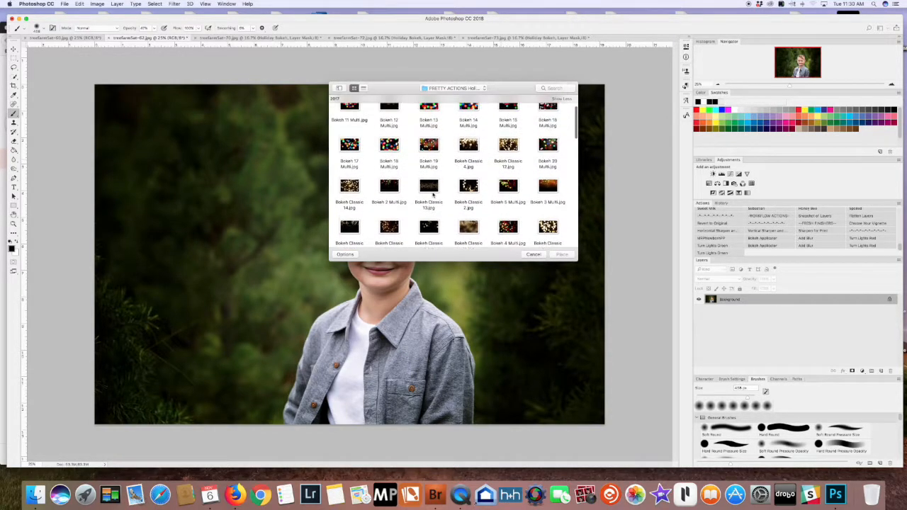
{"action": "scroll", "coordinate": [433, 193], "scroll_direction": "down", "scroll_amount": 3}
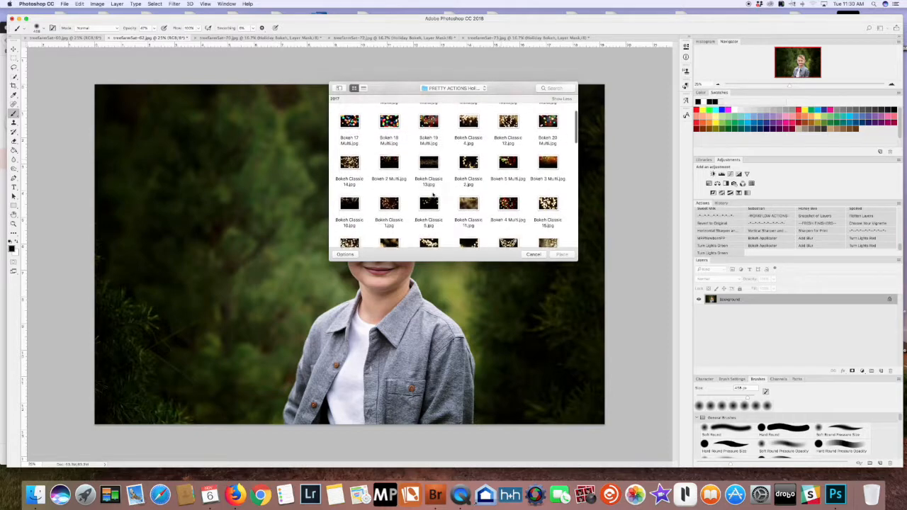
{"action": "left_click", "coordinate": [353, 194]}
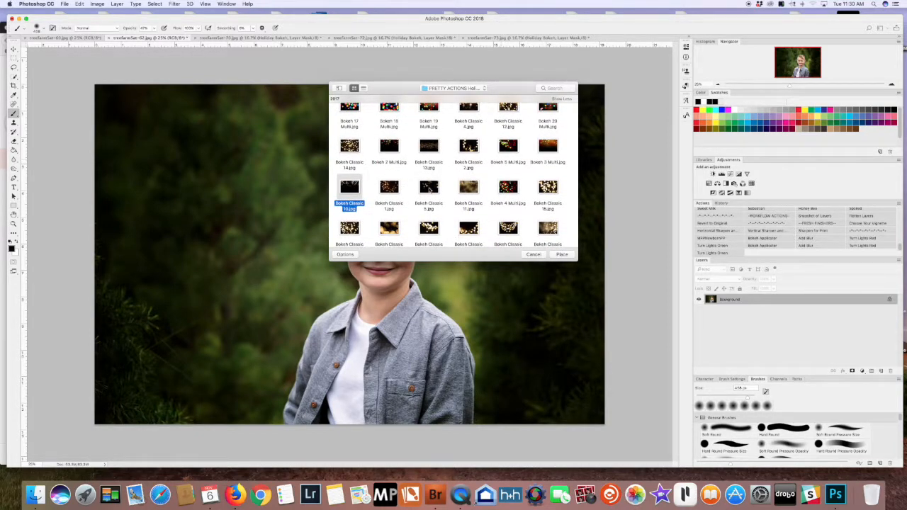
{"action": "left_click", "coordinate": [430, 190]}
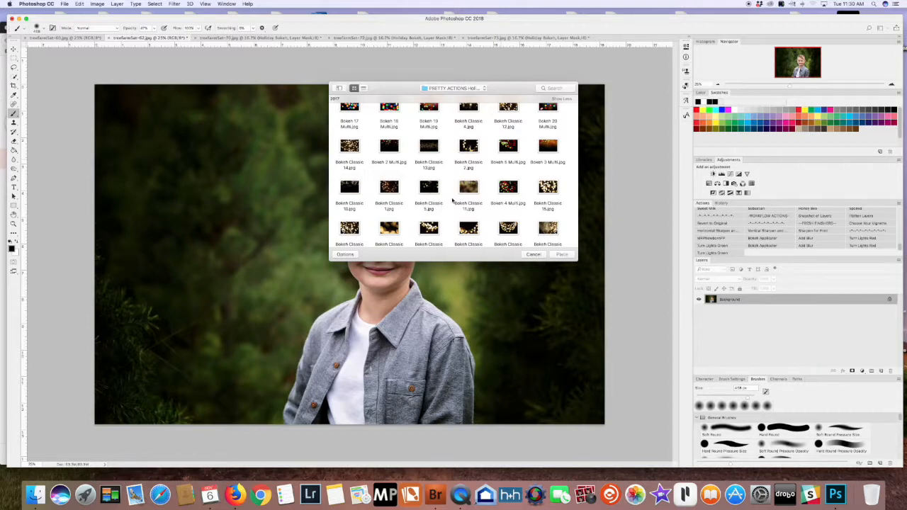
{"action": "key", "text": "Return"}
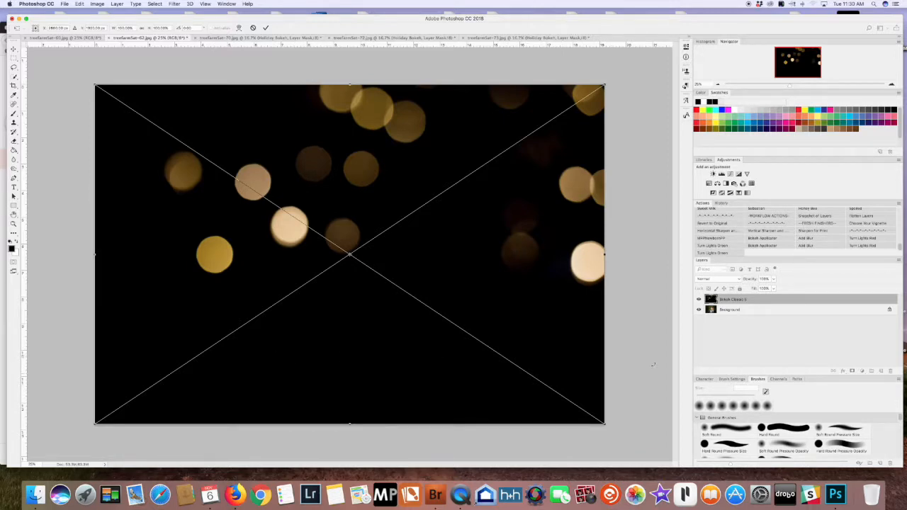
{"action": "key", "text": "Return"}
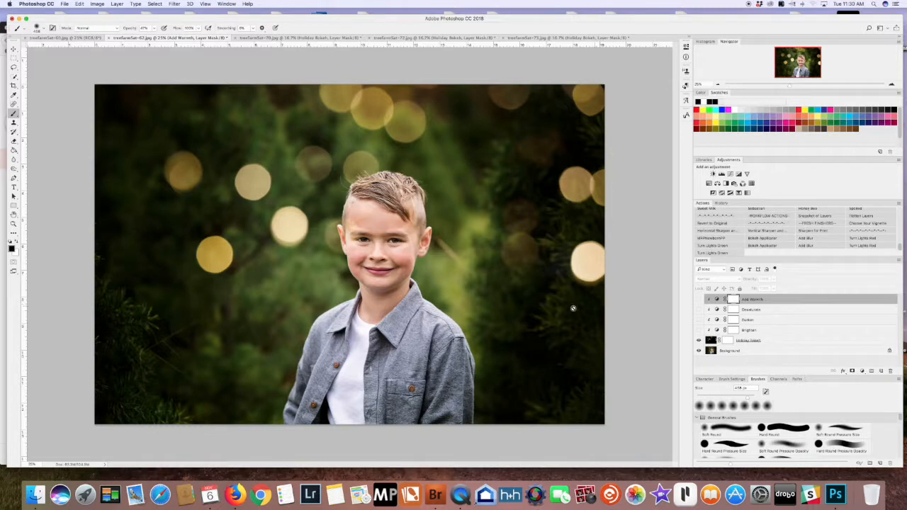
Shrink and rotate the Bokeh Classic 5 overlay and position it over the trees to the upper left of the boy's head
{"action": "left_click", "coordinate": [734, 344]}
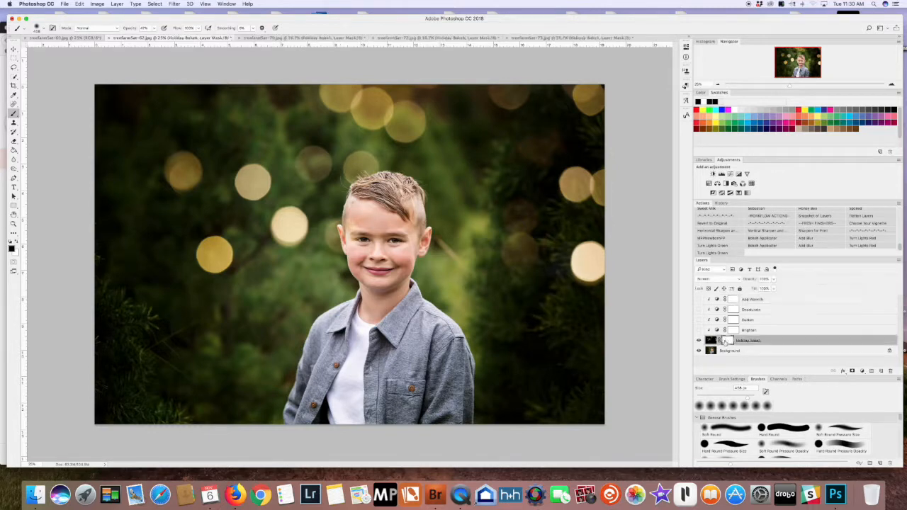
{"action": "key", "text": "ctrl+t"}
{"action": "left_click_drag", "start_coordinate": [97, 423], "coordinate": [468, 173]}
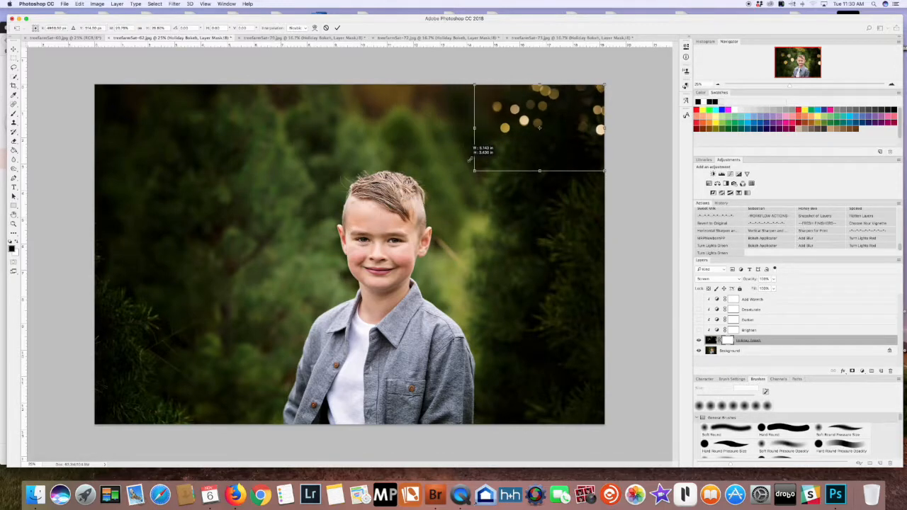
{"action": "left_click_drag", "start_coordinate": [520, 136], "coordinate": [294, 147]}
{"action": "left_click_drag", "start_coordinate": [381, 187], "coordinate": [333, 68]}
{"action": "left_click_drag", "start_coordinate": [276, 146], "coordinate": [263, 166]}
{"action": "key", "text": "Return"}
{"action": "key", "text": "b"}
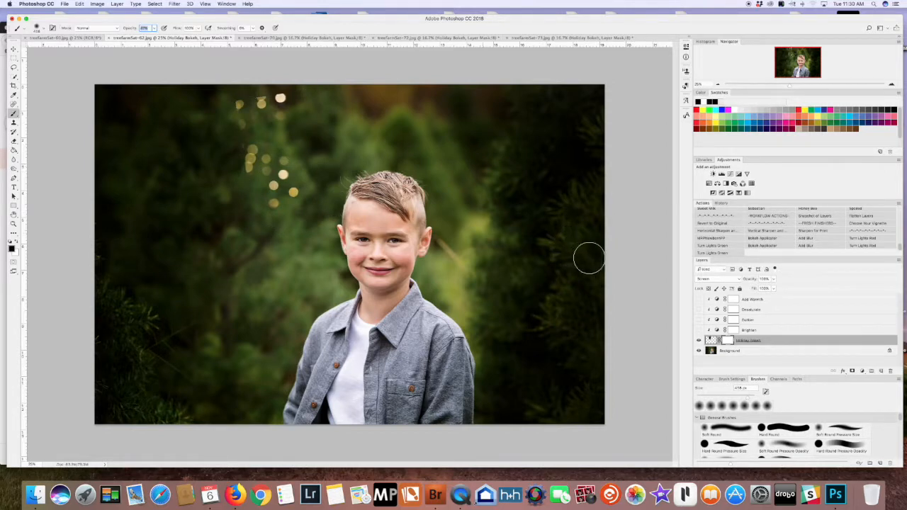
Delete the Bokeh Classic 5 overlay and its adjustment layers, leaving only the background layer
{"action": "left_click", "coordinate": [787, 299], "text": "shift"}
{"action": "left_click_drag", "start_coordinate": [781, 341], "coordinate": [783, 356]}
{"action": "left_click_drag", "start_coordinate": [890, 364], "coordinate": [890, 370]}
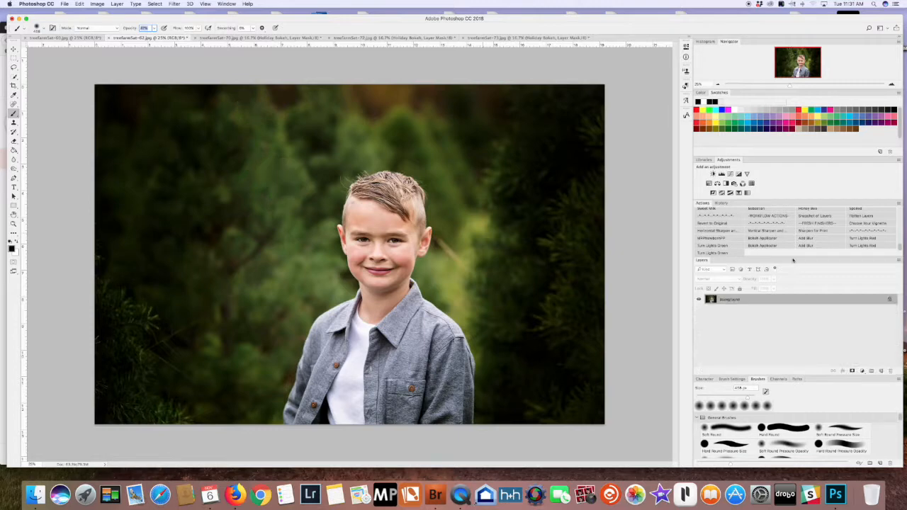
Run the Bokeh Applicator action with the Bokeh Classic 10.jpg overlay at full size and select the Holiday Bokeh layer's mask
{"action": "left_click", "coordinate": [771, 240]}
{"action": "left_click", "coordinate": [503, 162]}
{"action": "scroll", "coordinate": [404, 207], "scroll_direction": "down", "scroll_amount": 2}
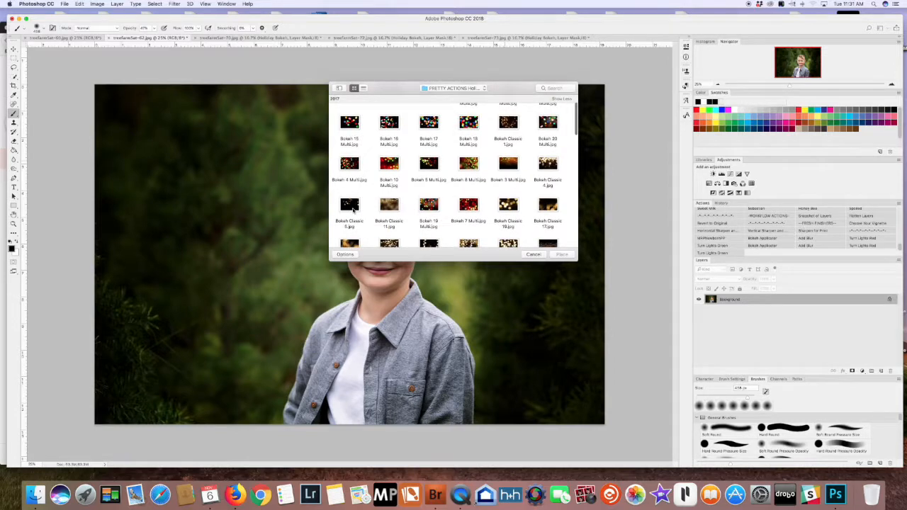
{"action": "scroll", "coordinate": [359, 220], "scroll_direction": "down", "scroll_amount": 2}
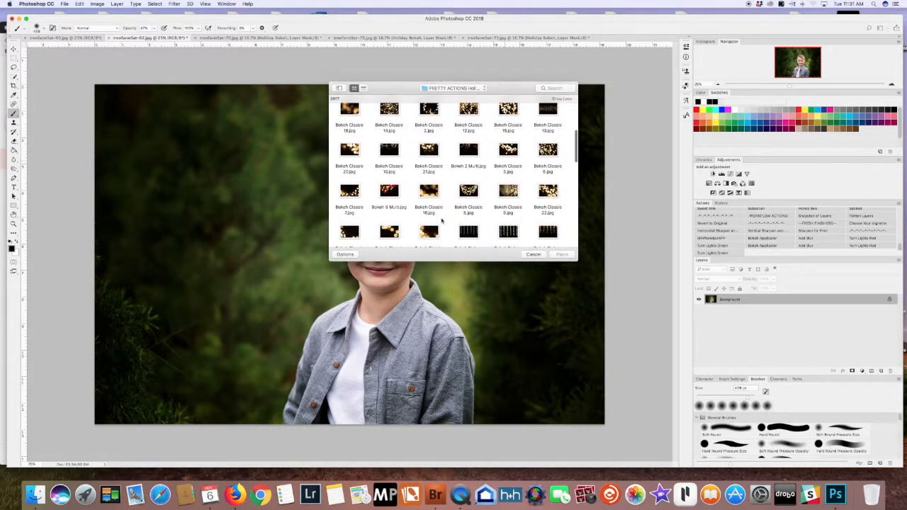
{"action": "scroll", "coordinate": [442, 221], "scroll_direction": "down", "scroll_amount": 1}
{"action": "scroll", "coordinate": [441, 221], "scroll_direction": "down", "scroll_amount": 8}
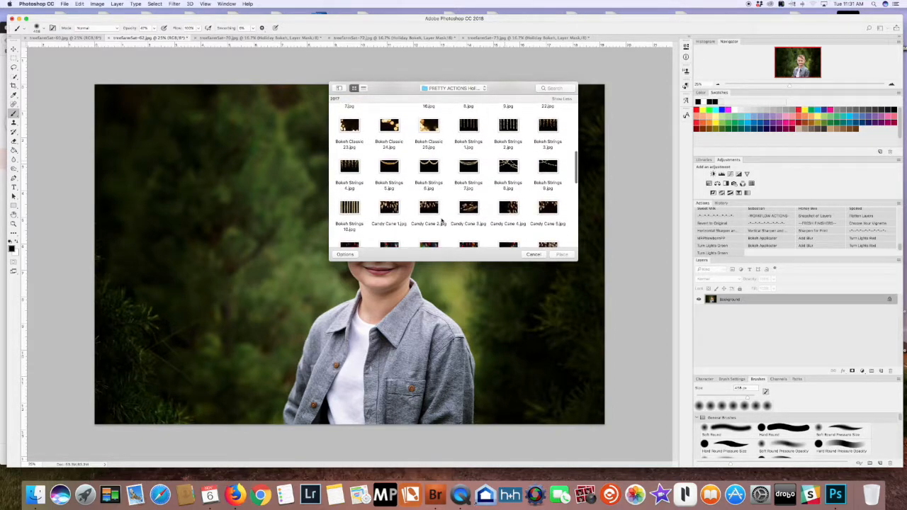
{"action": "scroll", "coordinate": [441, 221], "scroll_direction": "up", "scroll_amount": 8}
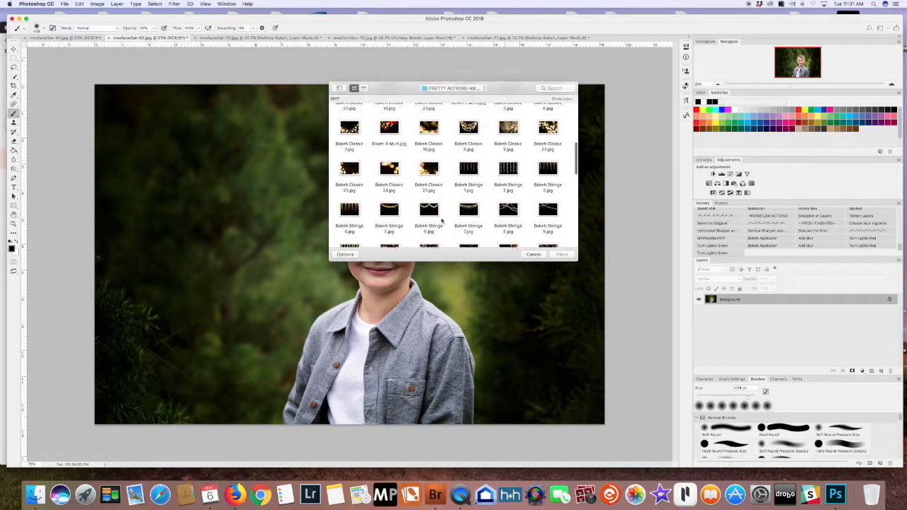
{"action": "scroll", "coordinate": [441, 221], "scroll_direction": "up", "scroll_amount": 6}
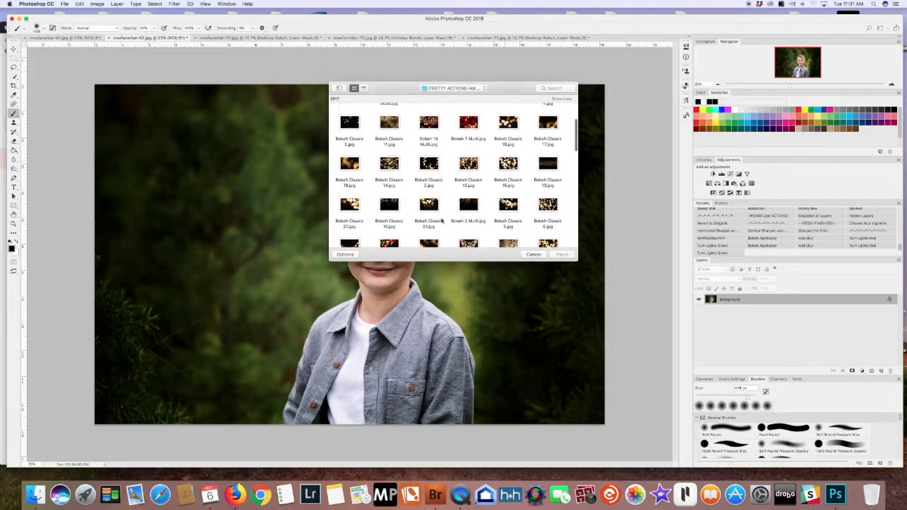
{"action": "left_click", "coordinate": [389, 208]}
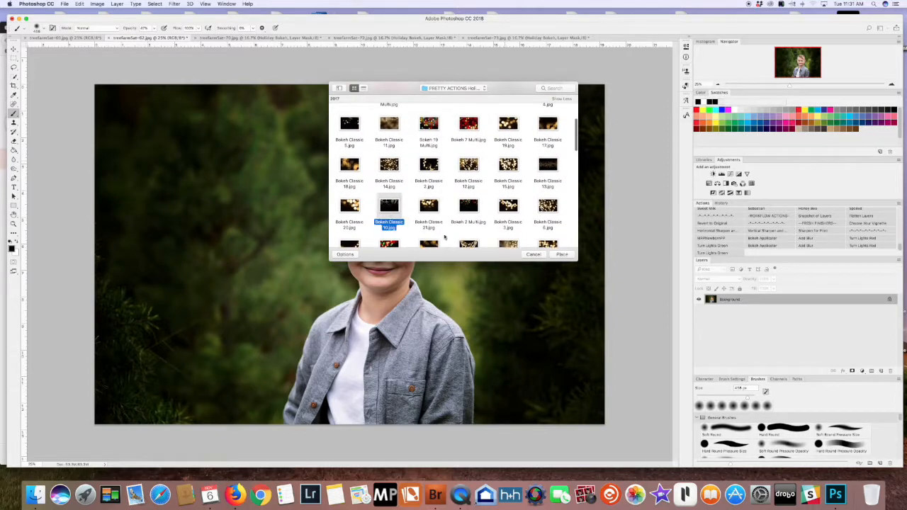
{"action": "left_click", "coordinate": [560, 255]}
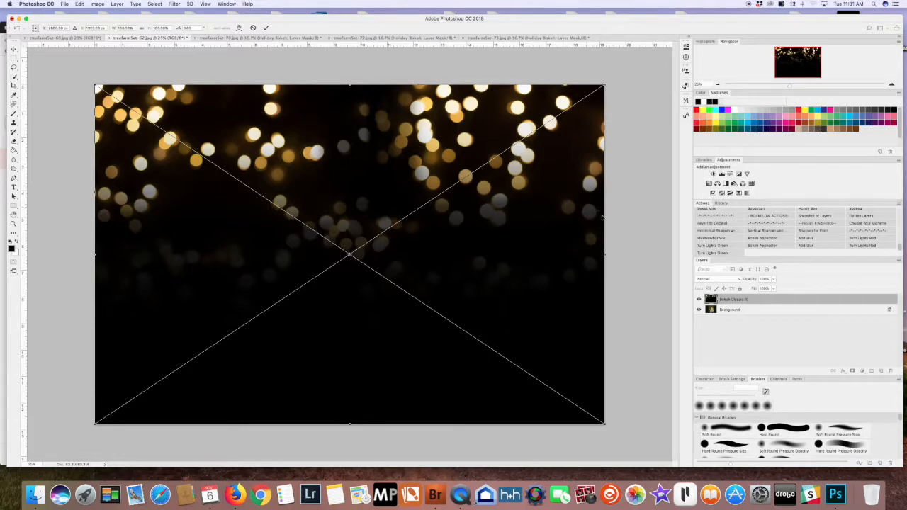
{"action": "key", "text": "Return"}
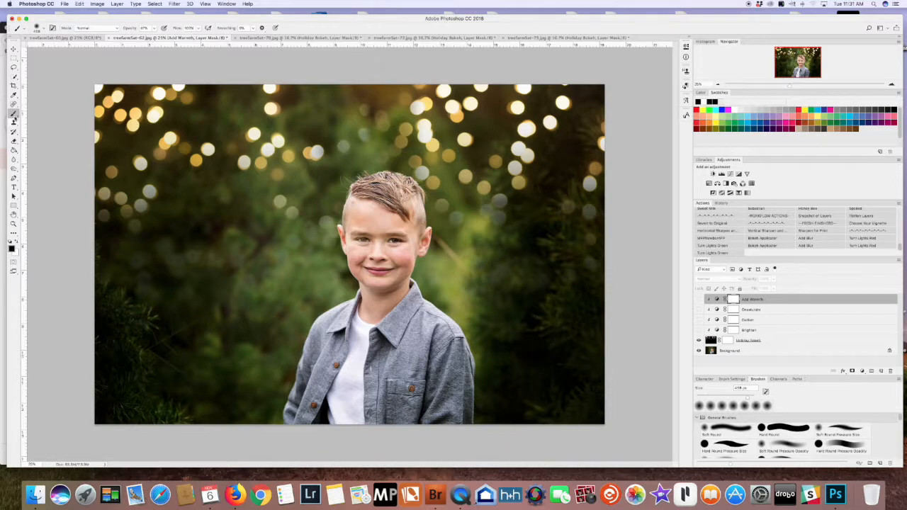
{"action": "left_click", "coordinate": [730, 343]}
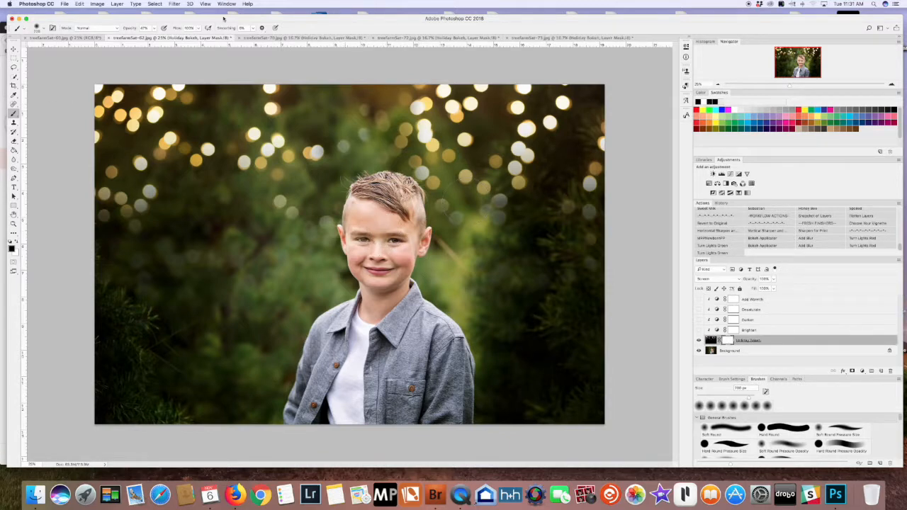
Mask the bokeh off the boy with the brush at 100% opacity, and slightly reduce the Holiday Bokeh layer's opacity
{"action": "key", "text": "0"}
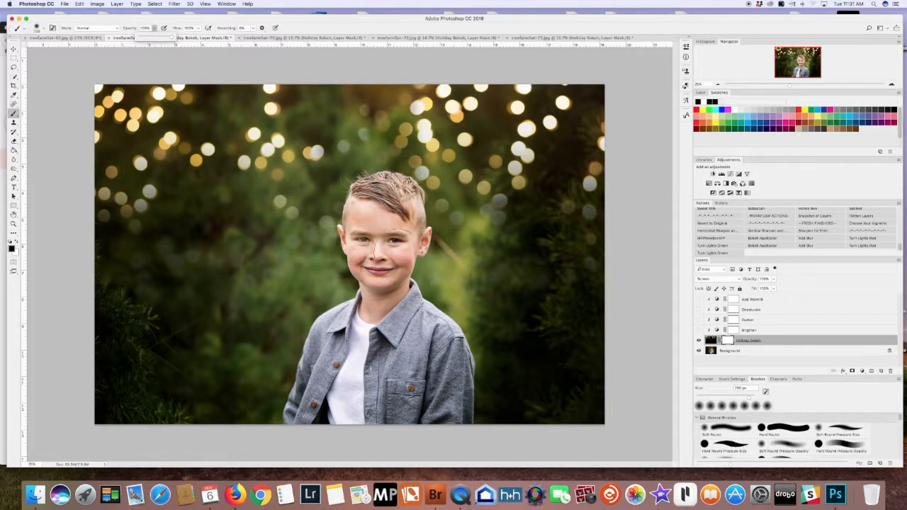
{"action": "left_click_drag", "start_coordinate": [361, 248], "coordinate": [388, 246]}
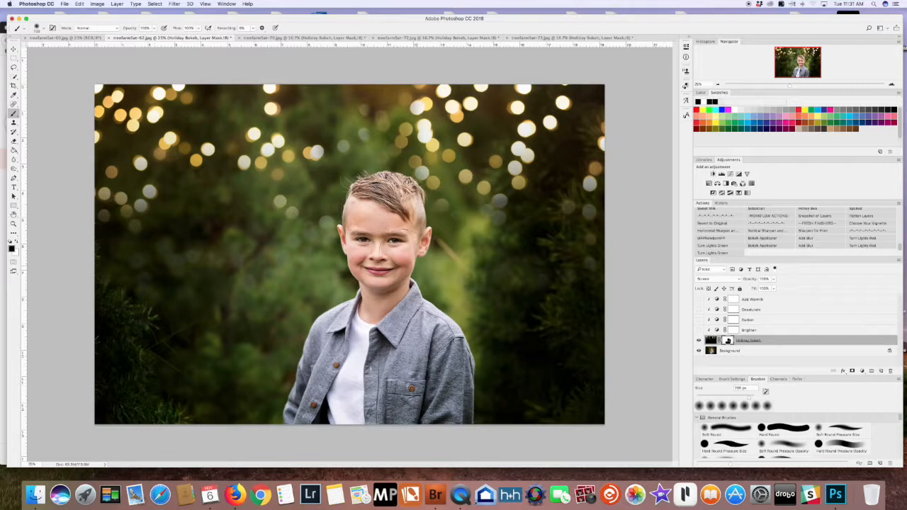
{"action": "left_click", "coordinate": [774, 280]}
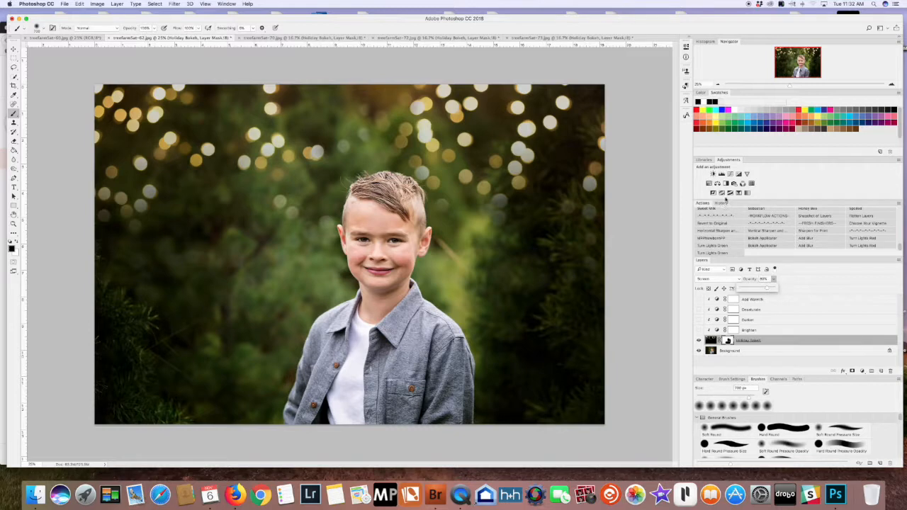
Run the Bokeh Applicator action again with Bokeh Classic 10.jpg, turning the overlay upside down so its lights fill the photo's lower part
{"action": "left_click", "coordinate": [744, 238]}
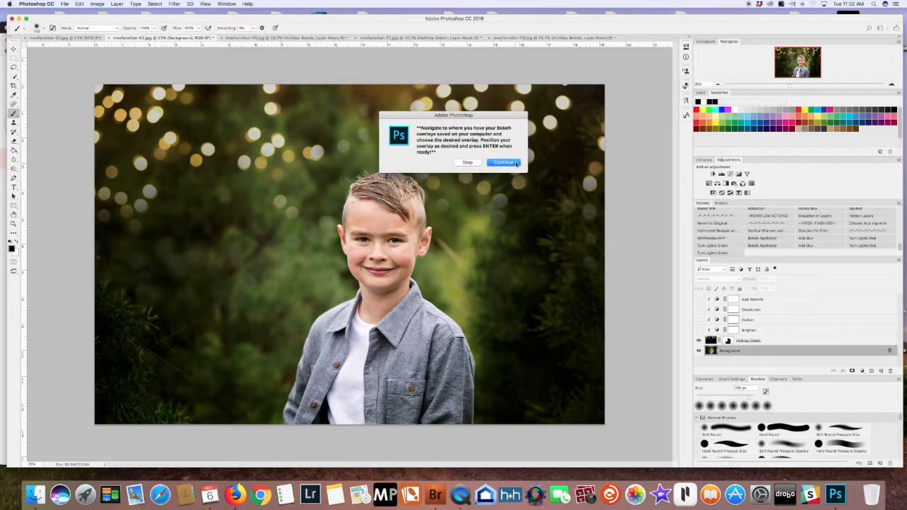
{"action": "key", "text": "Return"}
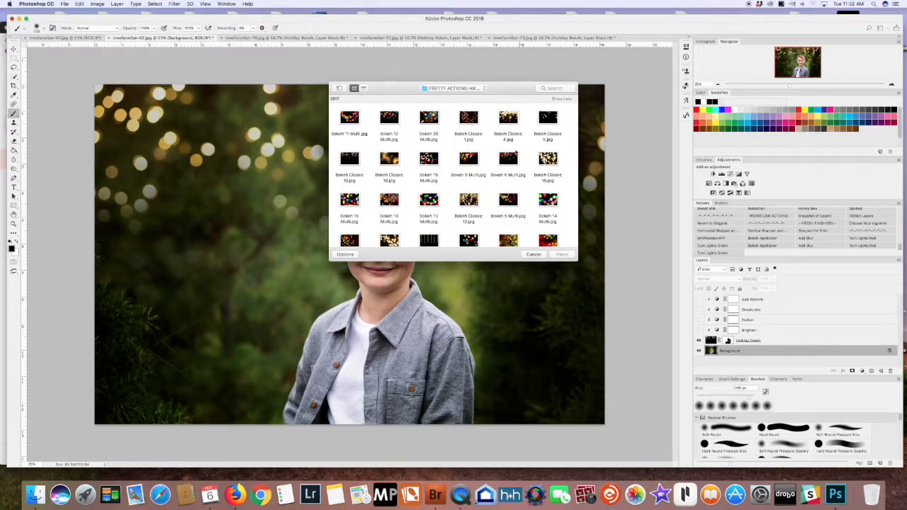
{"action": "left_click", "coordinate": [351, 162]}
{"action": "left_click", "coordinate": [571, 257]}
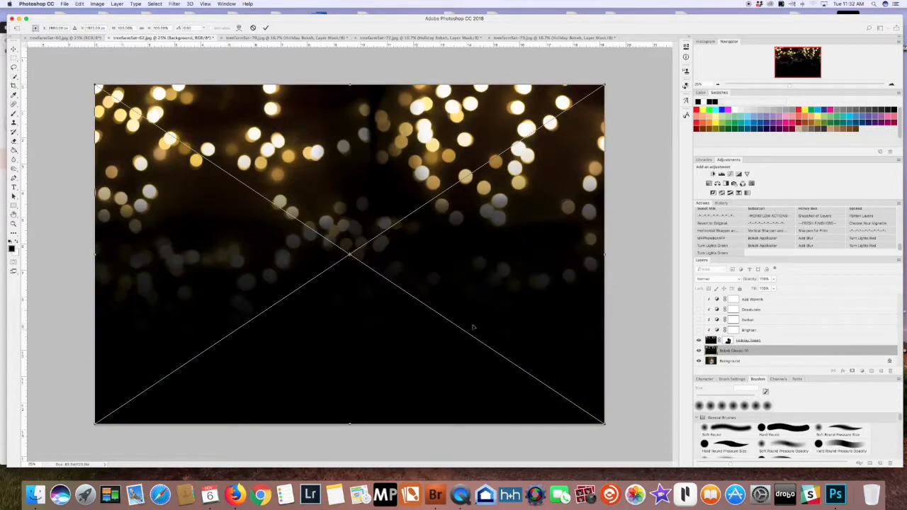
{"action": "left_click_drag", "start_coordinate": [459, 245], "coordinate": [465, 290]}
{"action": "left_click_drag", "start_coordinate": [618, 126], "coordinate": [224, 384]}
{"action": "left_click_drag", "start_coordinate": [350, 406], "coordinate": [343, 363]}
{"action": "key", "text": "Return"}
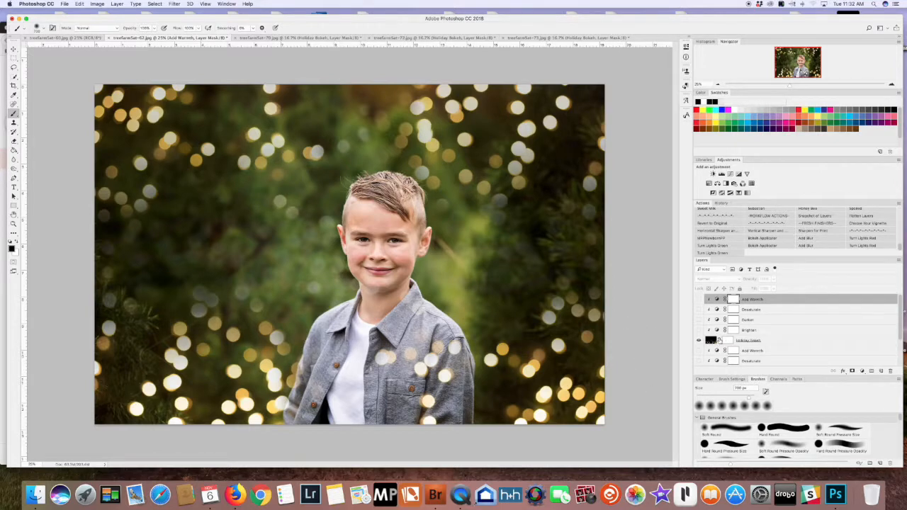
Transform the new Holiday Bokeh layer, rotating it so its lights run vertically along the photo's left edge
{"action": "left_click", "coordinate": [794, 343]}
{"action": "key", "text": "super+t"}
{"action": "left_click_drag", "start_coordinate": [624, 263], "coordinate": [347, 343]}
{"action": "left_click_drag", "start_coordinate": [335, 373], "coordinate": [375, 387]}
{"action": "left_click_drag", "start_coordinate": [348, 344], "coordinate": [346, 362]}
{"action": "left_click_drag", "start_coordinate": [507, 250], "coordinate": [458, 198]}
{"action": "left_click_drag", "start_coordinate": [349, 293], "coordinate": [368, 287]}
{"action": "key", "text": "Return"}
Paint out the overlay's hard upper edge and inner lights in black, and shift the remaining lights slightly up and right
{"action": "key", "text": "b"}
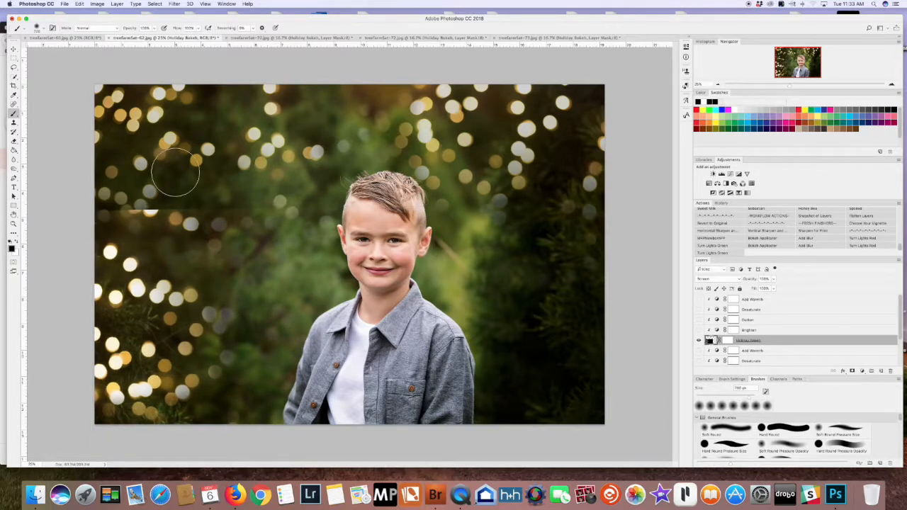
{"action": "mouse_move", "coordinate": [170, 213]}
{"action": "left_mouse_down"}
{"action": "mouse_move", "coordinate": [202, 216]}
{"action": "mouse_move", "coordinate": [213, 233]}
{"action": "left_mouse_up"}
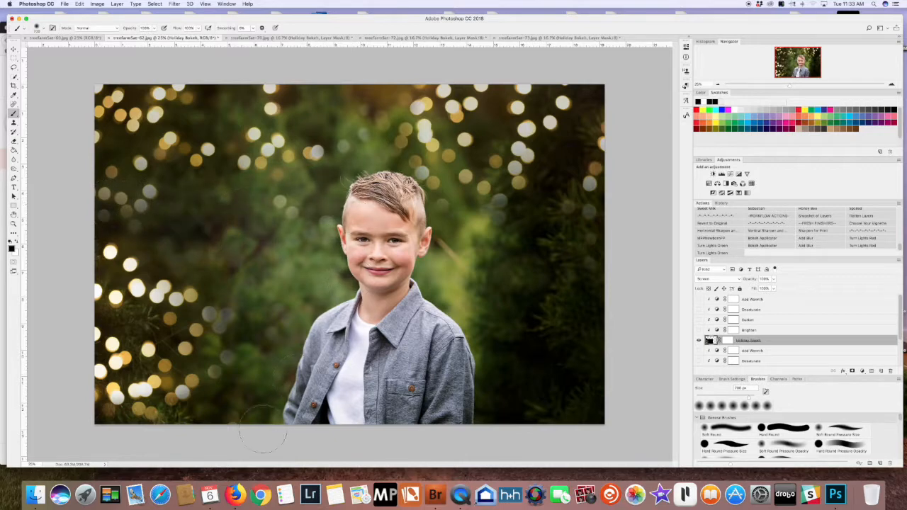
{"action": "mouse_move", "coordinate": [226, 340]}
{"action": "left_mouse_down"}
{"action": "mouse_move", "coordinate": [185, 299]}
{"action": "mouse_move", "coordinate": [216, 403]}
{"action": "left_mouse_up"}
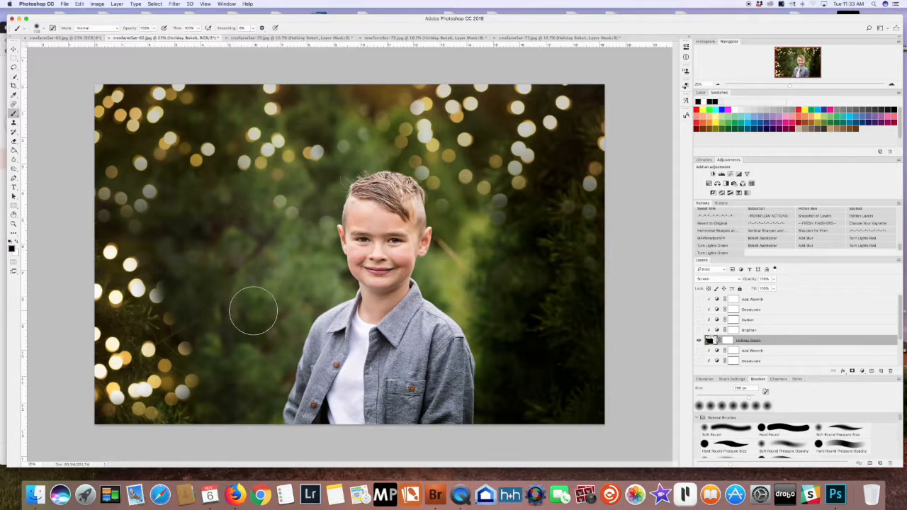
{"action": "left_click", "coordinate": [14, 48]}
{"action": "left_click_drag", "start_coordinate": [151, 367], "coordinate": [152, 342]}
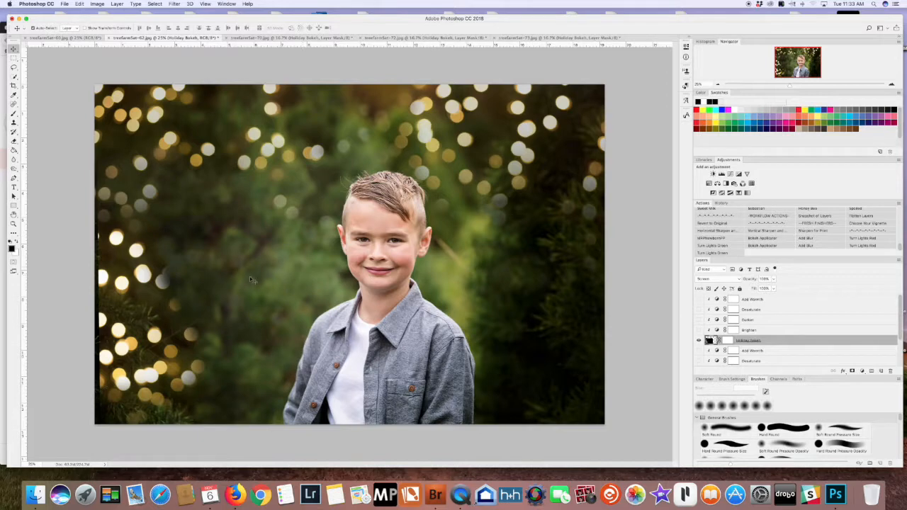
Rotate the overlay diagonally and reposition it so its lights spread over the trees left of the boy
{"action": "key", "text": "super+t"}
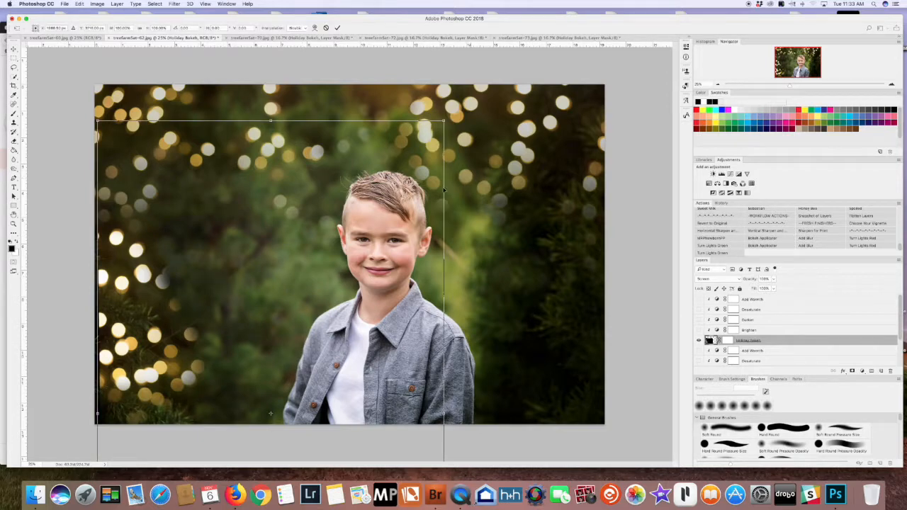
{"action": "left_click_drag", "start_coordinate": [450, 234], "coordinate": [450, 366]}
{"action": "left_click_drag", "start_coordinate": [240, 245], "coordinate": [308, 81]}
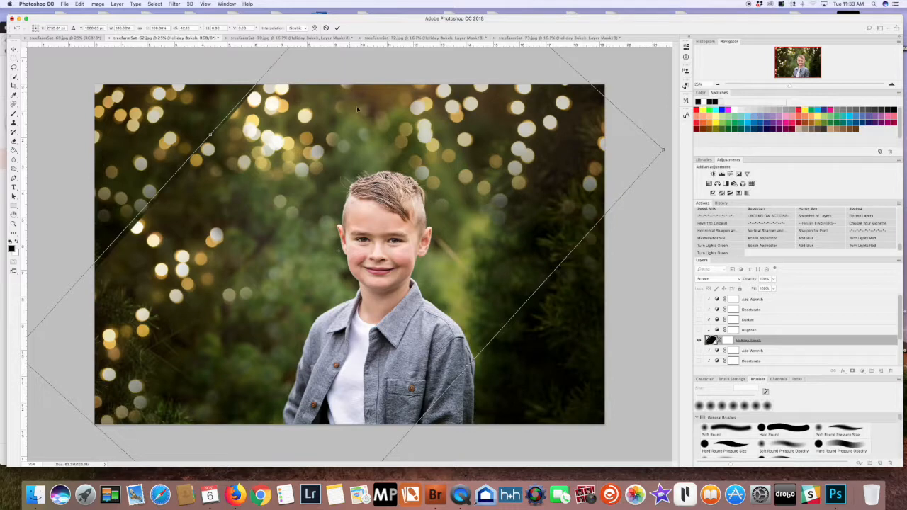
{"action": "key", "text": "Return"}
Paint out the overlay's edge and extra lights at the upper left, and compare the photo with the layer hidden and shown
{"action": "key", "text": "b"}
{"action": "mouse_move", "coordinate": [147, 244]}
{"action": "left_mouse_down"}
{"action": "mouse_move", "coordinate": [124, 237]}
{"action": "mouse_move", "coordinate": [206, 159]}
{"action": "mouse_move", "coordinate": [252, 174]}
{"action": "left_mouse_up"}
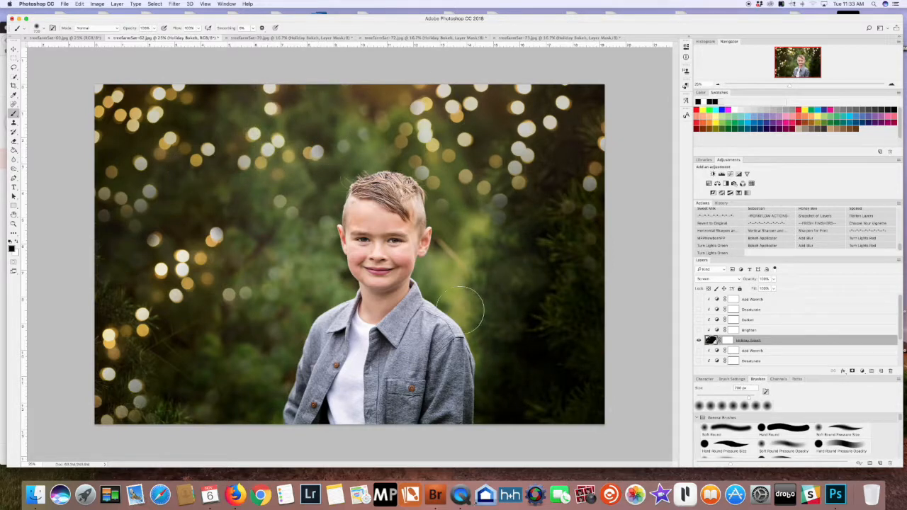
{"action": "left_click", "coordinate": [697, 341]}
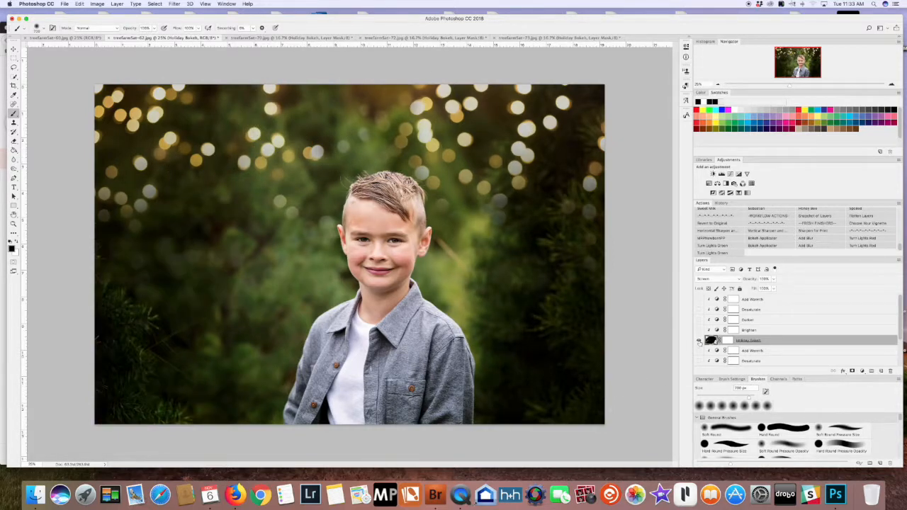
{"action": "left_click", "coordinate": [697, 341]}
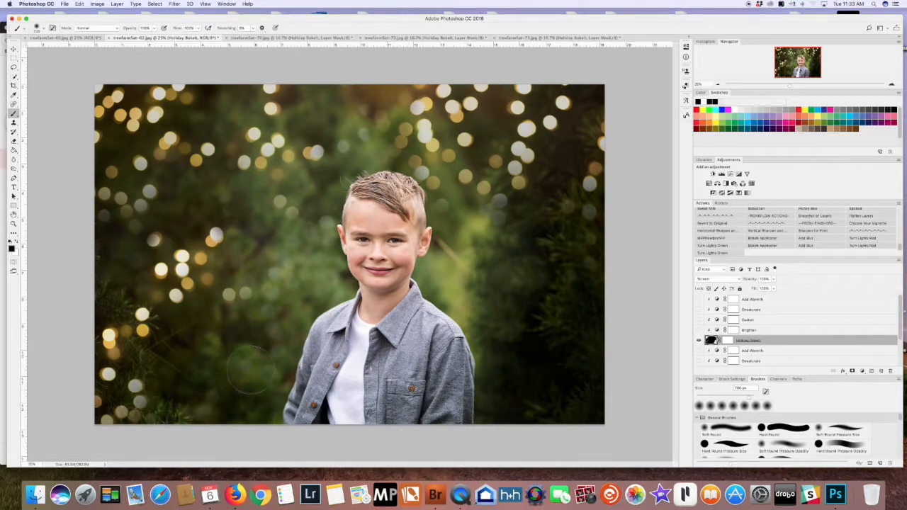
Run the Bokeh Applicator action once more, browse the overlays and place Bokeh Classic 10.jpg
{"action": "left_click", "coordinate": [761, 241]}
{"action": "left_click", "coordinate": [503, 165]}
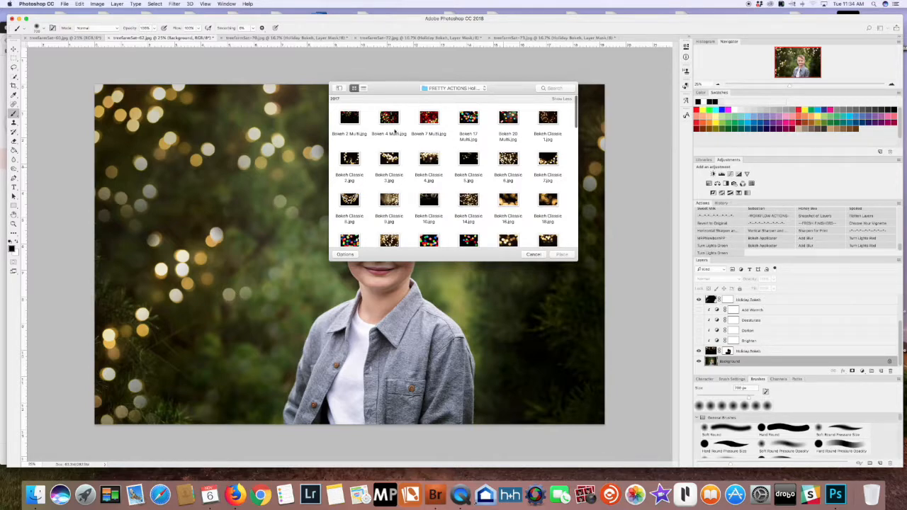
{"action": "scroll", "coordinate": [486, 160], "scroll_direction": "down", "scroll_amount": 2}
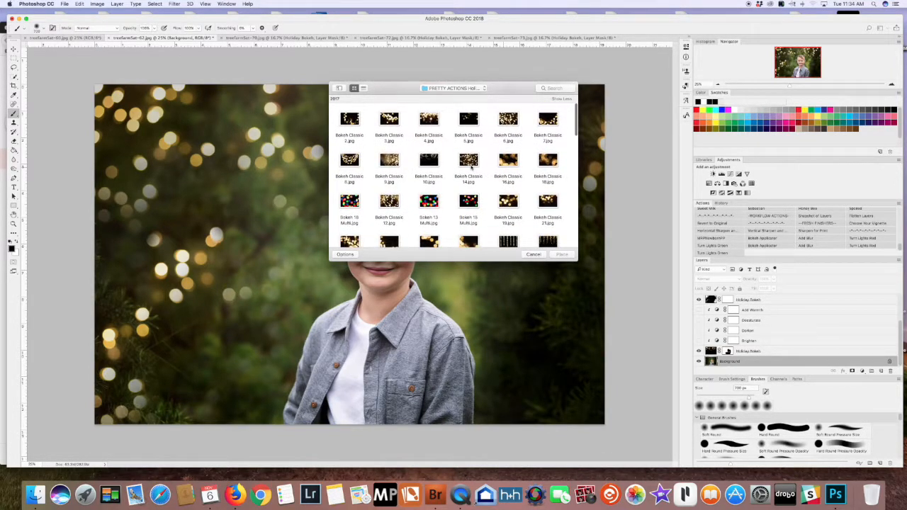
{"action": "scroll", "coordinate": [471, 166], "scroll_direction": "down", "scroll_amount": 2}
{"action": "scroll", "coordinate": [472, 166], "scroll_direction": "down", "scroll_amount": 3}
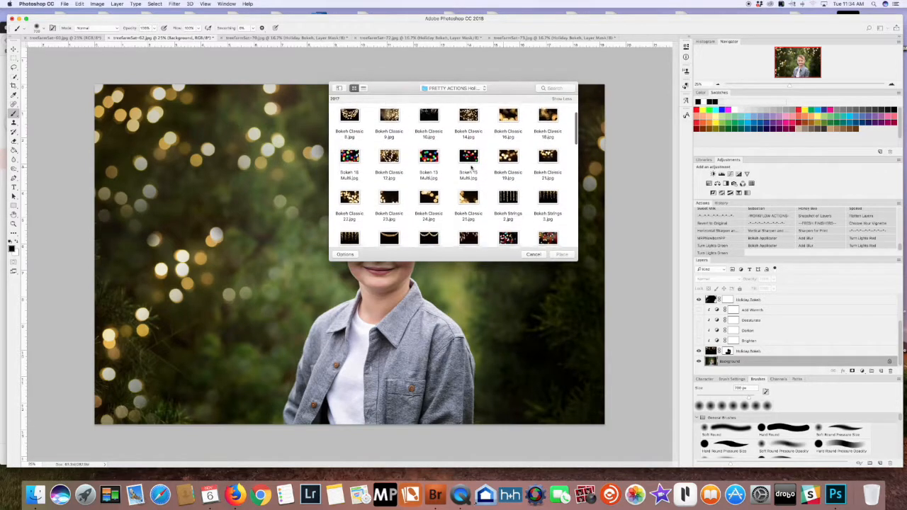
{"action": "scroll", "coordinate": [471, 167], "scroll_direction": "down", "scroll_amount": 3}
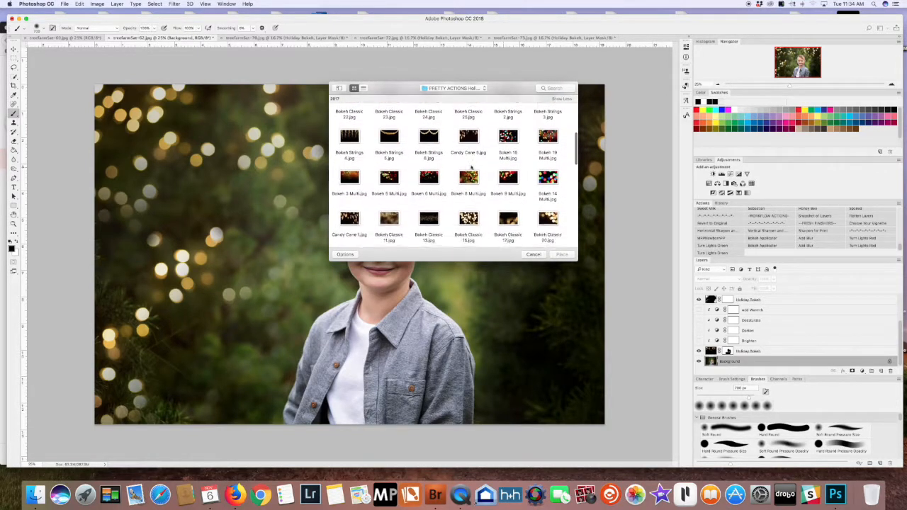
{"action": "scroll", "coordinate": [478, 180], "scroll_direction": "down", "scroll_amount": 4}
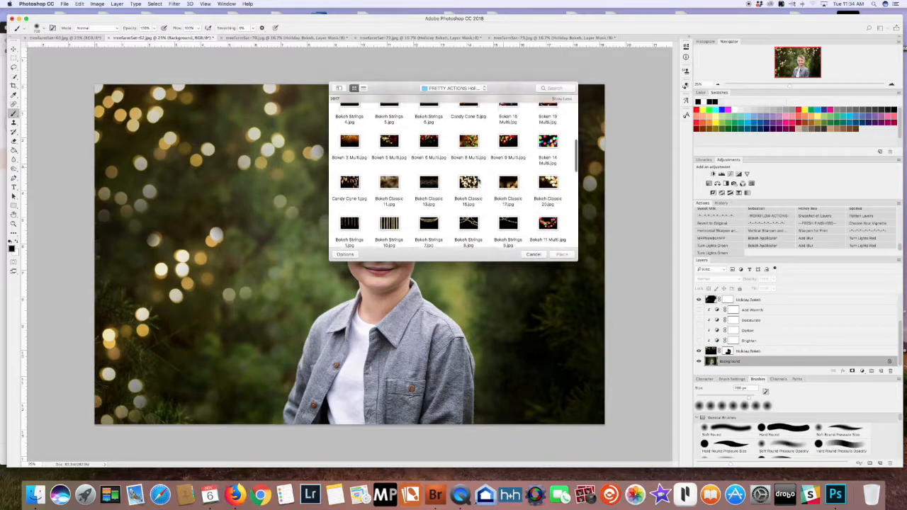
{"action": "scroll", "coordinate": [478, 181], "scroll_direction": "down", "scroll_amount": 5}
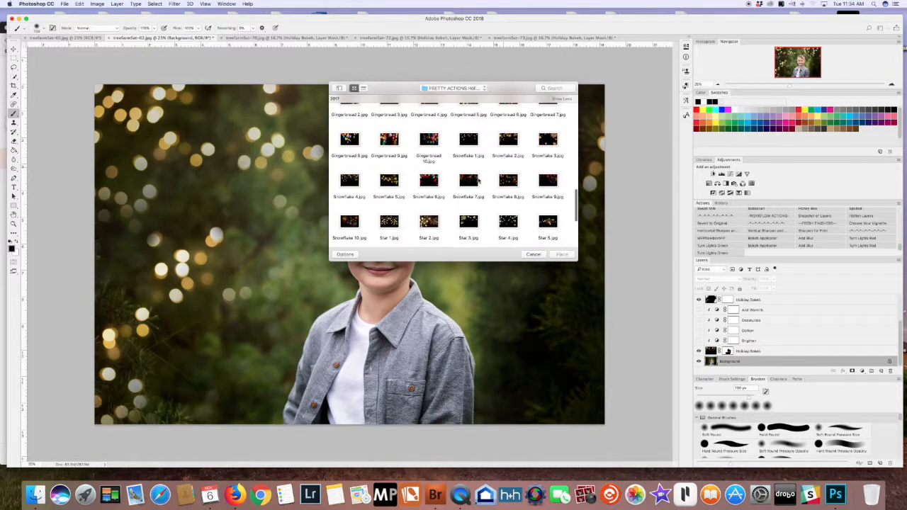
{"action": "scroll", "coordinate": [479, 180], "scroll_direction": "up", "scroll_amount": 10}
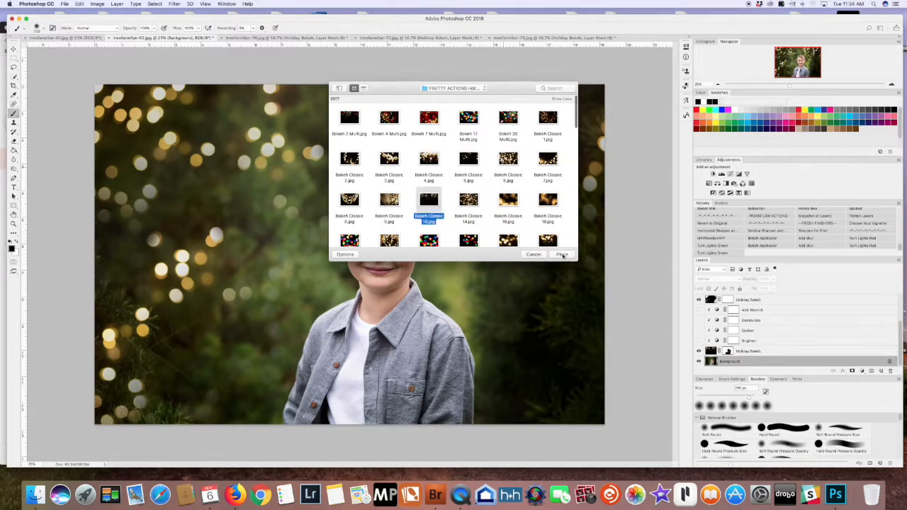
{"action": "key", "text": "Return"}
Rotate the placed overlay and position it so its lights run down the photo's right side
{"action": "left_click_drag", "start_coordinate": [615, 108], "coordinate": [394, 414]}
{"action": "left_click_drag", "start_coordinate": [480, 340], "coordinate": [527, 386]}
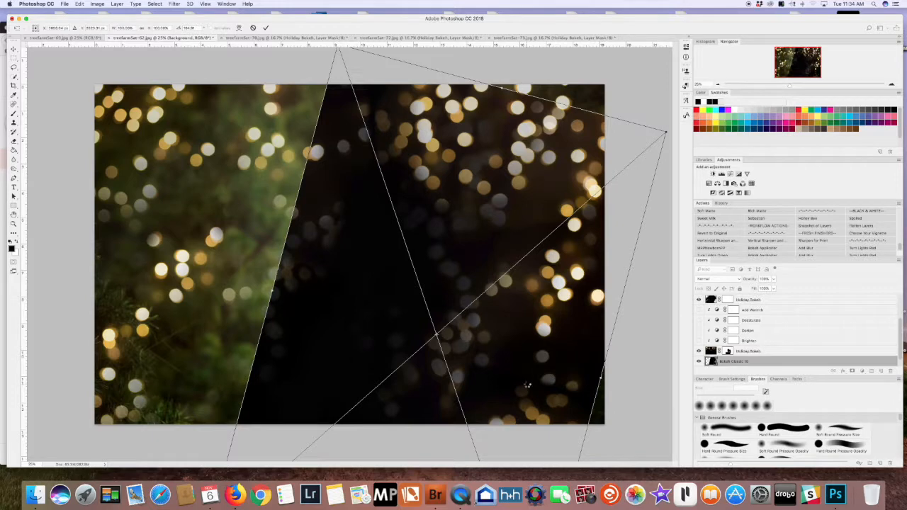
{"action": "key", "text": "Return"}
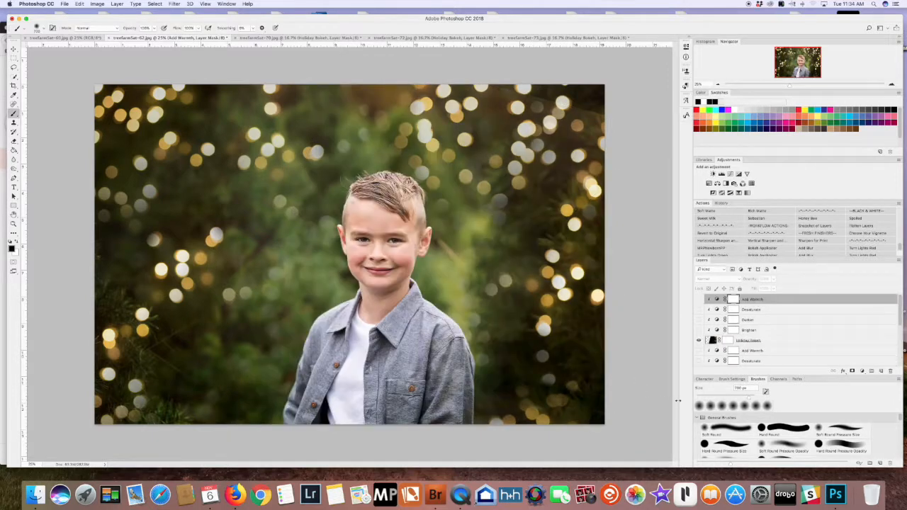
Select the new Holiday Bokeh layer's mask and brush the overlay off the boy, using a smaller brush for refinement
{"action": "left_click", "coordinate": [727, 342]}
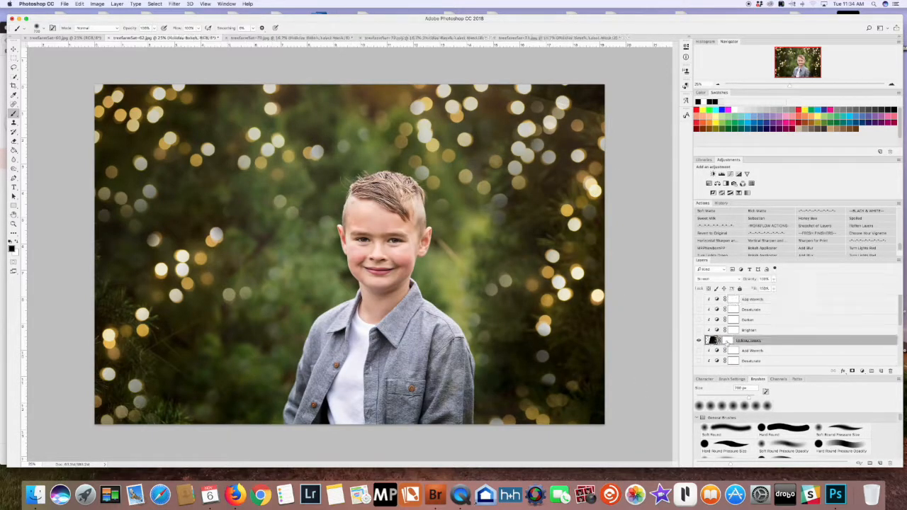
{"action": "left_click", "coordinate": [727, 341]}
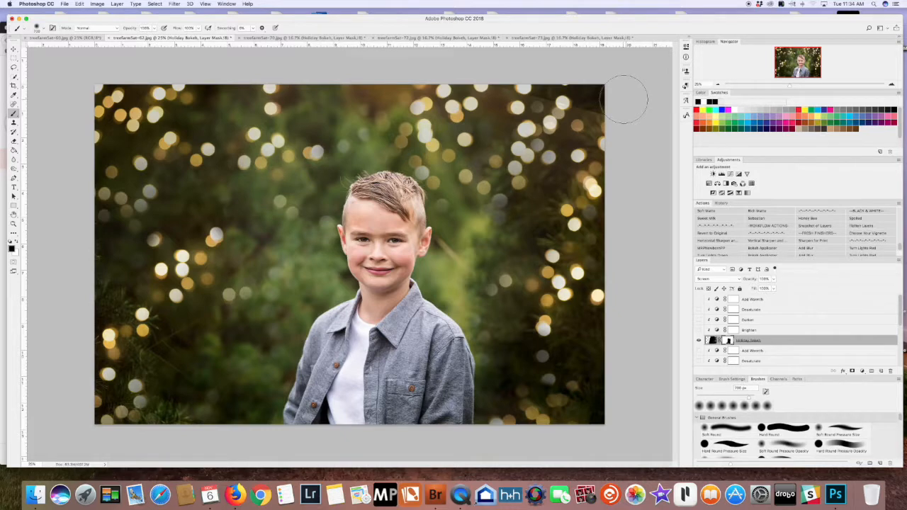
{"action": "key", "text": "bracketleft"}
{"action": "key", "text": "bracketleft"}
{"action": "key", "text": "bracketleft"}
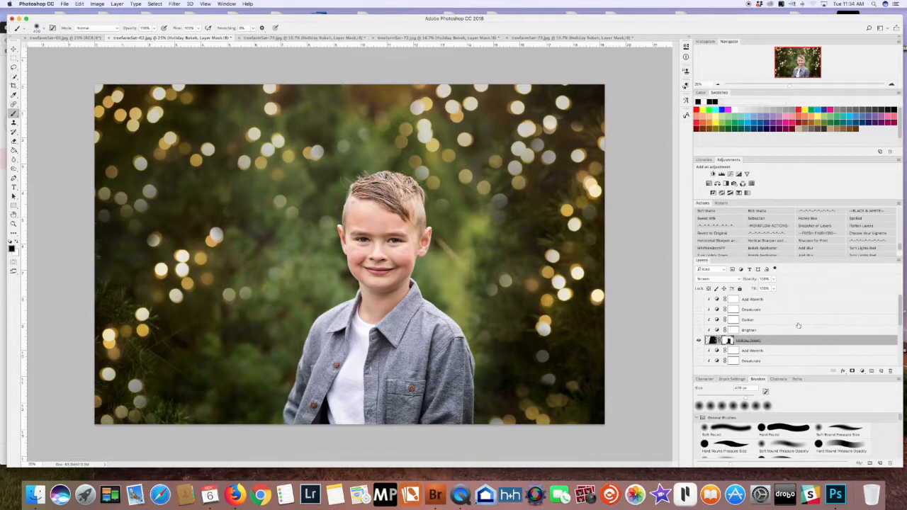
Compare the boy's original photo with the edited Snapshot 1 by alternating between the two history states
{"action": "left_click", "coordinate": [720, 204]}
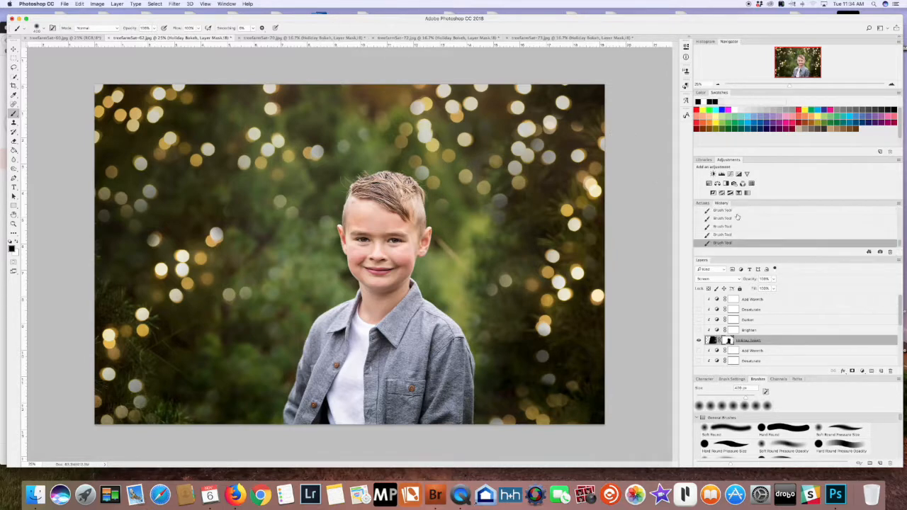
{"action": "scroll", "coordinate": [751, 228], "scroll_direction": "up", "scroll_amount": 5}
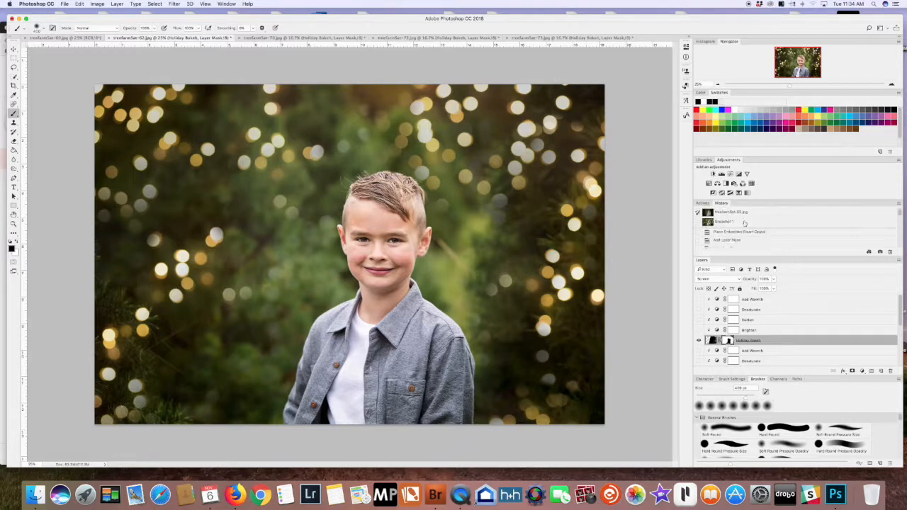
{"action": "left_click", "coordinate": [737, 215]}
{"action": "left_click", "coordinate": [738, 222]}
{"action": "left_click", "coordinate": [739, 214]}
{"action": "left_click", "coordinate": [741, 223]}
{"action": "left_click", "coordinate": [740, 213]}
{"action": "left_click", "coordinate": [747, 222]}
Switch to the blonde girl's photo, run the Bokeh Applicator action and place the Bokeh Classic 10.jpg overlay
{"action": "left_click", "coordinate": [65, 38]}
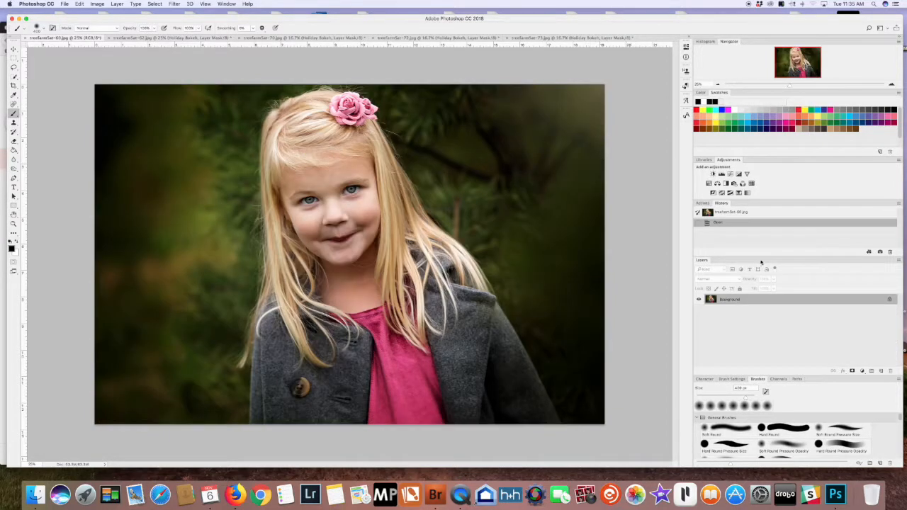
{"action": "left_click", "coordinate": [705, 204]}
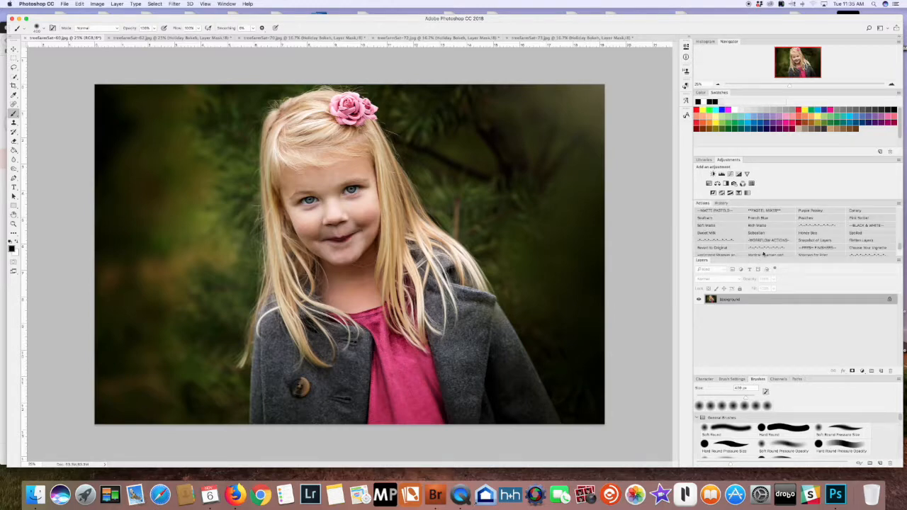
{"action": "scroll", "coordinate": [766, 246], "scroll_direction": "down", "scroll_amount": 3}
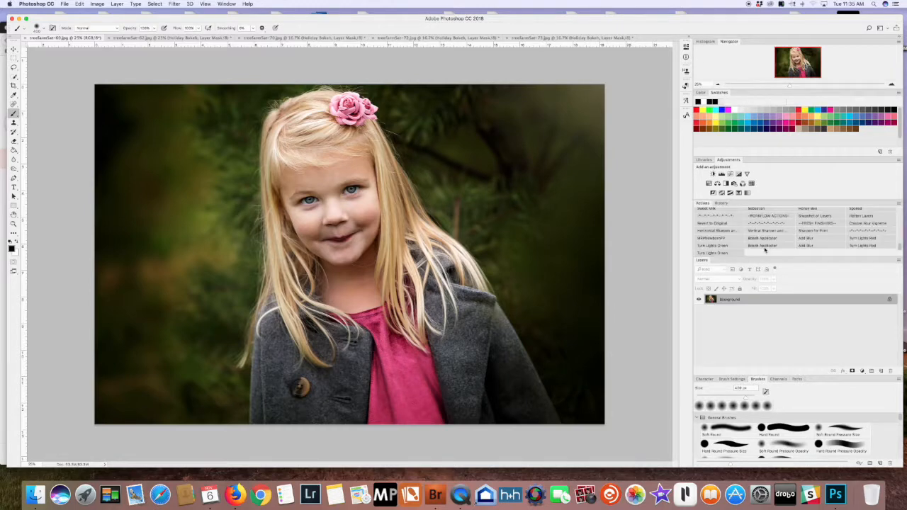
{"action": "left_click", "coordinate": [764, 241]}
{"action": "left_click", "coordinate": [505, 164]}
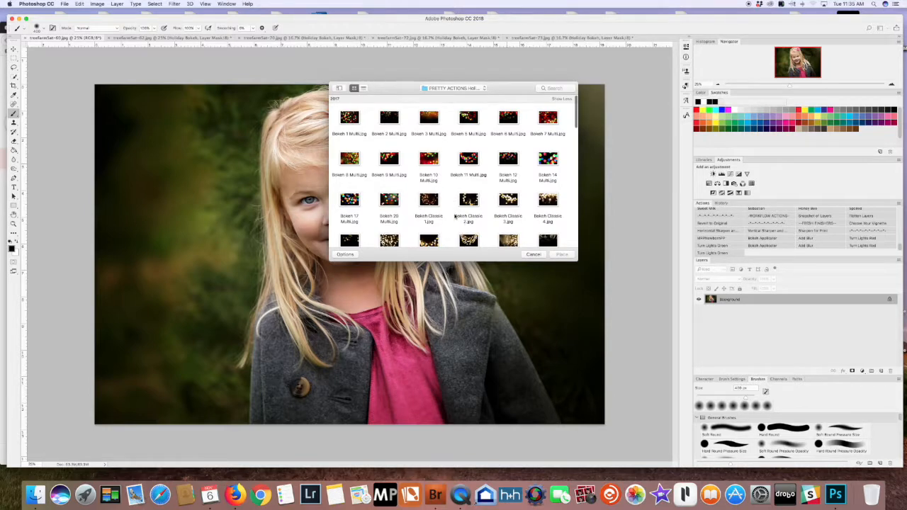
{"action": "scroll", "coordinate": [454, 219], "scroll_direction": "down", "scroll_amount": 2}
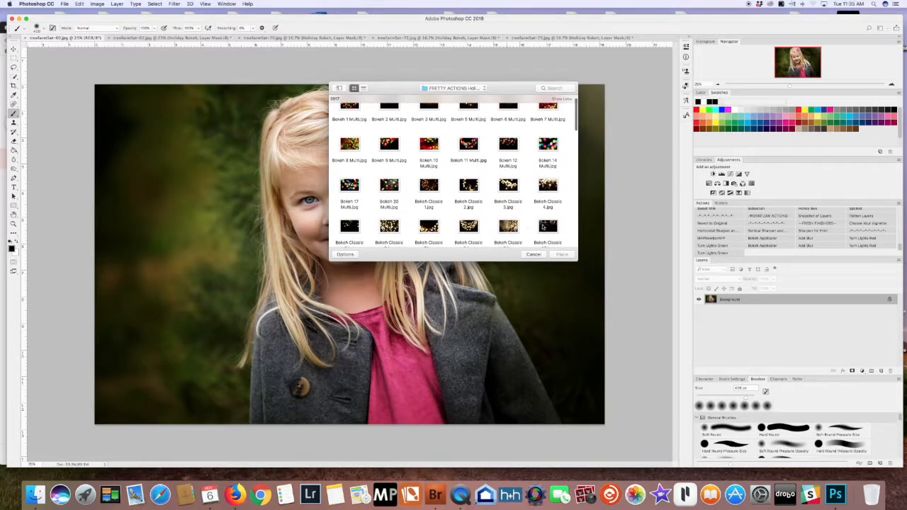
{"action": "left_click", "coordinate": [548, 227]}
{"action": "key", "text": "Return"}
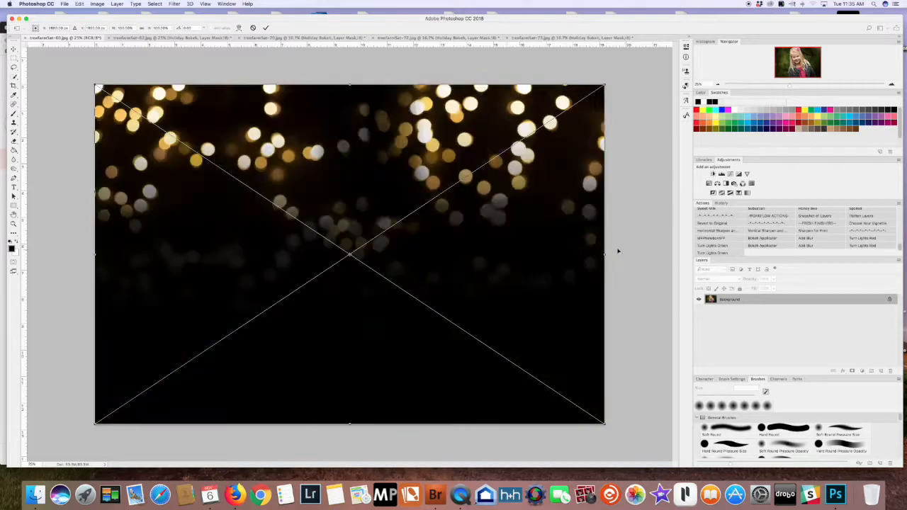
Rotate the placed overlay a quarter turn clockwise, shift it so its lights run down the photo's right side, and commit it
{"action": "left_click_drag", "start_coordinate": [599, 191], "coordinate": [591, 405]}
{"action": "left_click_drag", "start_coordinate": [478, 332], "coordinate": [516, 421]}
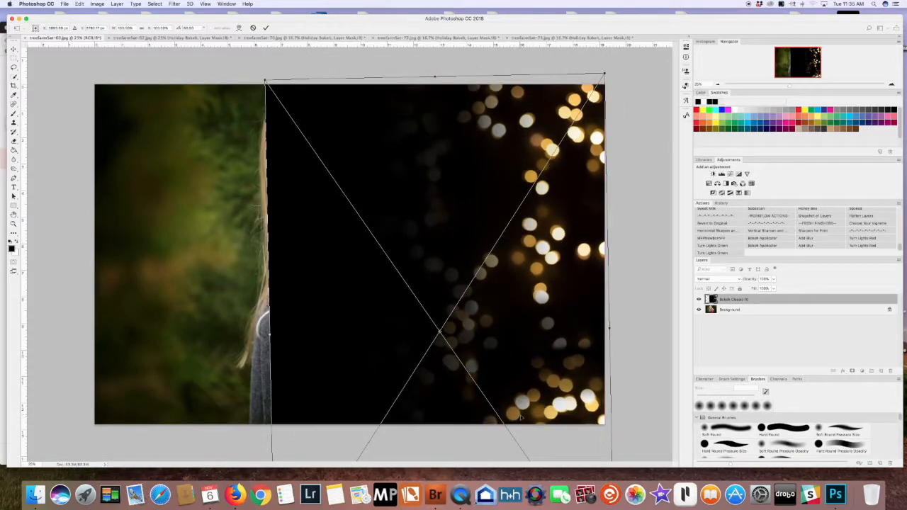
{"action": "key", "text": "Return"}
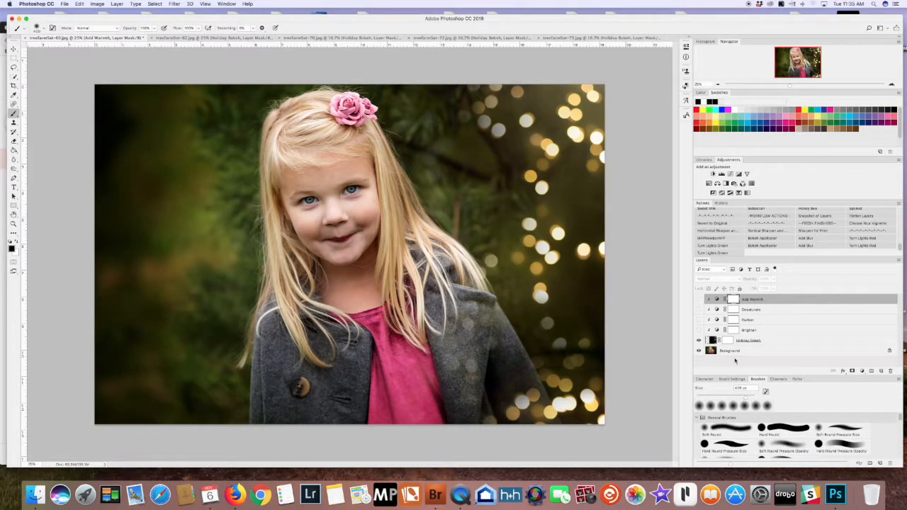
Transform the Holiday Bokeh layer, tilting it slightly and moving it up so the lights fall along the girl's right background
{"action": "left_click", "coordinate": [766, 343]}
{"action": "key", "text": "ctrl+t"}
{"action": "left_click_drag", "start_coordinate": [641, 188], "coordinate": [627, 120]}
{"action": "mouse_move", "coordinate": [466, 371]}
{"action": "left_mouse_down"}
{"action": "mouse_move", "coordinate": [503, 279]}
{"action": "mouse_move", "coordinate": [489, 258]}
{"action": "mouse_move", "coordinate": [474, 193]}
{"action": "mouse_move", "coordinate": [486, 224]}
{"action": "mouse_move", "coordinate": [438, 121]}
{"action": "mouse_move", "coordinate": [422, 117]}
{"action": "mouse_move", "coordinate": [454, 247]}
{"action": "mouse_move", "coordinate": [485, 268]}
{"action": "mouse_move", "coordinate": [496, 255]}
{"action": "left_mouse_up"}
{"action": "key", "text": "Return"}
Select the Holiday Bokeh layer's mask and brush the overlay off the girl with a much larger brush
{"action": "key", "text": "b"}
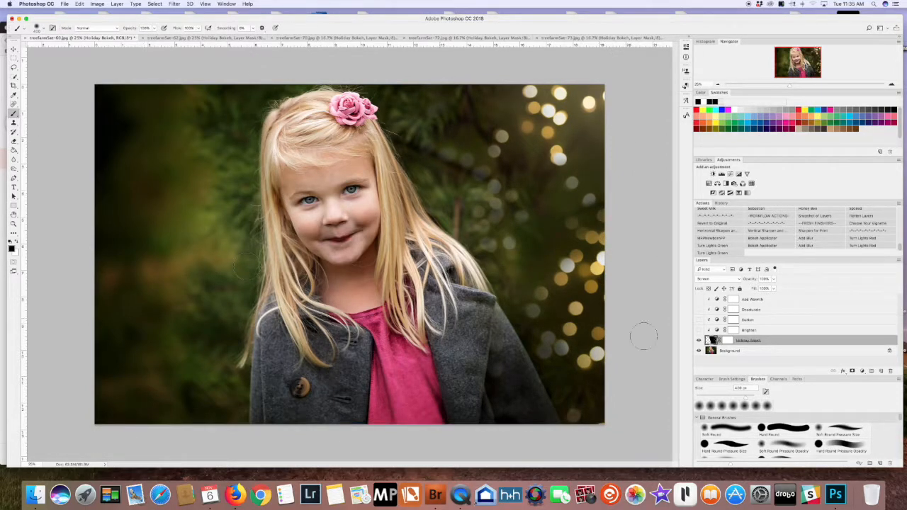
{"action": "left_click", "coordinate": [725, 343]}
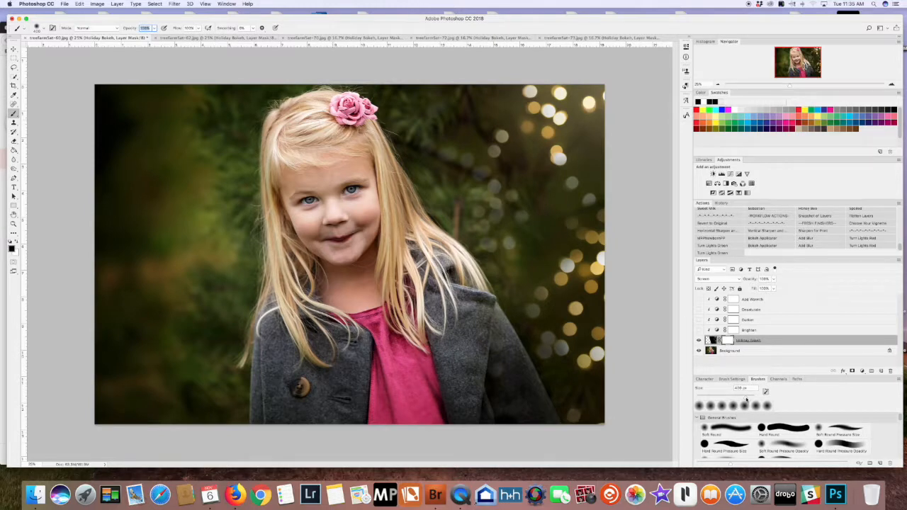
{"action": "mouse_move", "coordinate": [283, 193]}
{"action": "left_mouse_down"}
{"action": "mouse_move", "coordinate": [372, 326]}
{"action": "mouse_move", "coordinate": [365, 432]}
{"action": "mouse_move", "coordinate": [575, 435]}
{"action": "mouse_move", "coordinate": [629, 406]}
{"action": "left_mouse_up"}
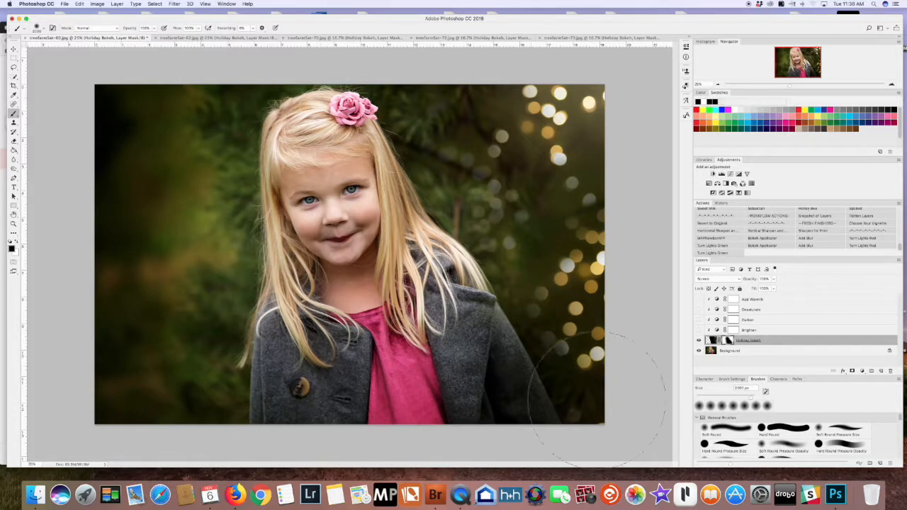
Run the Bokeh Applicator action again on the girl's photo and place Bokeh Classic 10.jpg as a second overlay
{"action": "left_click", "coordinate": [768, 241]}
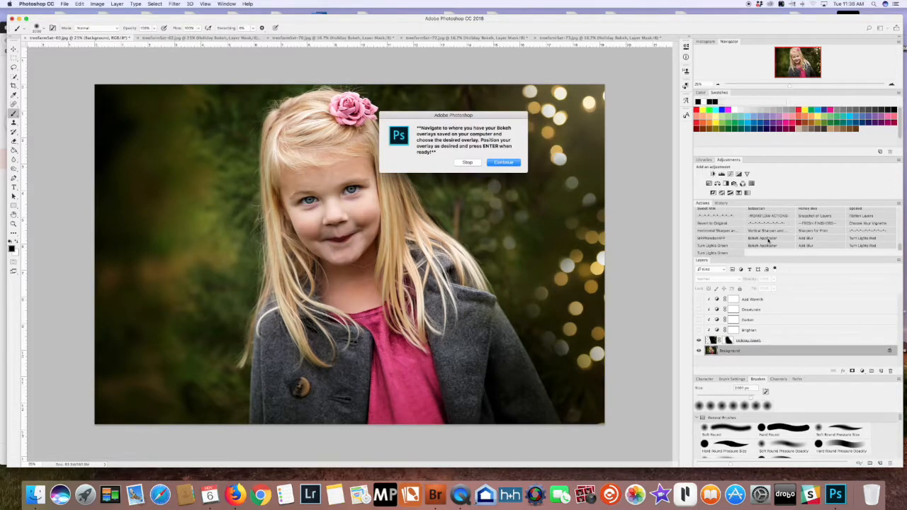
{"action": "left_click", "coordinate": [503, 164]}
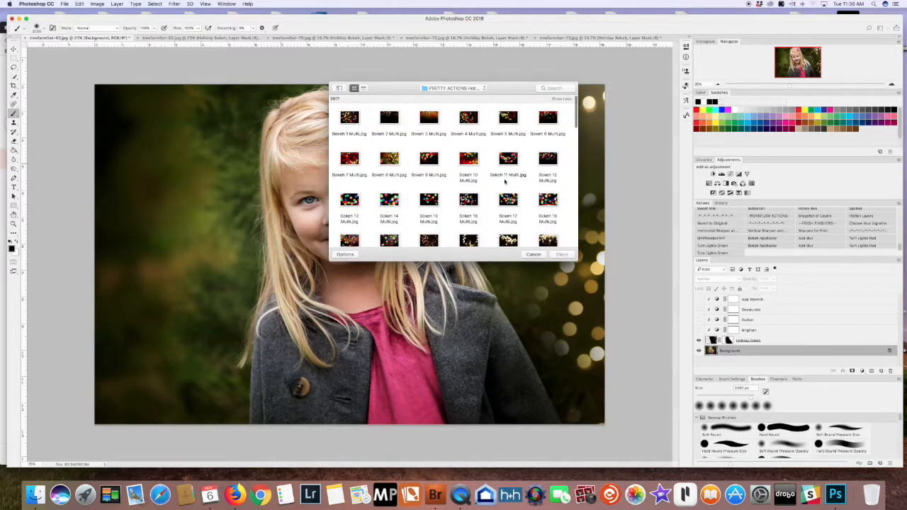
{"action": "scroll", "coordinate": [482, 204], "scroll_direction": "down", "scroll_amount": 3}
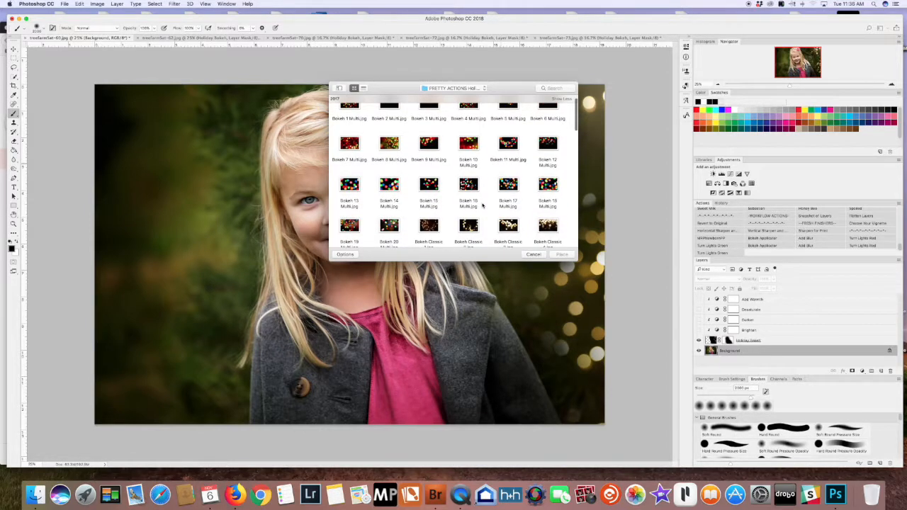
{"action": "scroll", "coordinate": [483, 205], "scroll_direction": "down", "scroll_amount": 2}
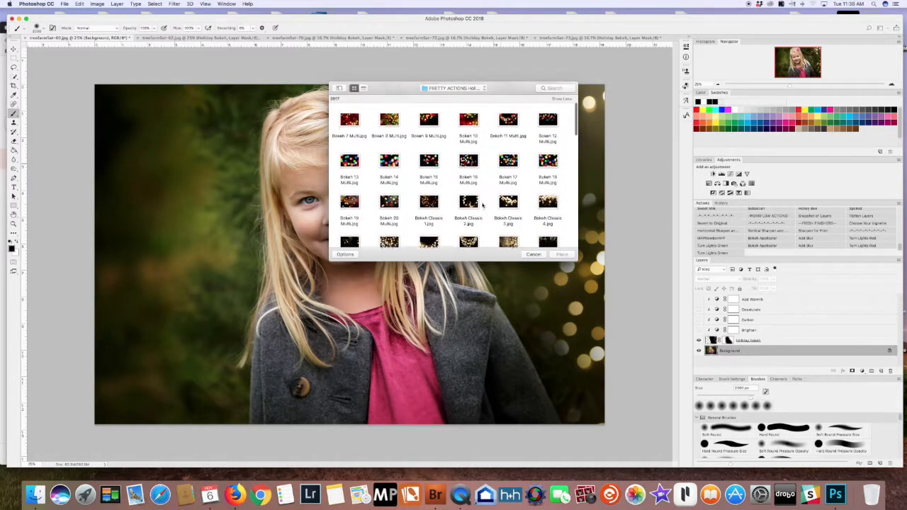
{"action": "left_click", "coordinate": [548, 208]}
{"action": "left_click", "coordinate": [561, 255]}
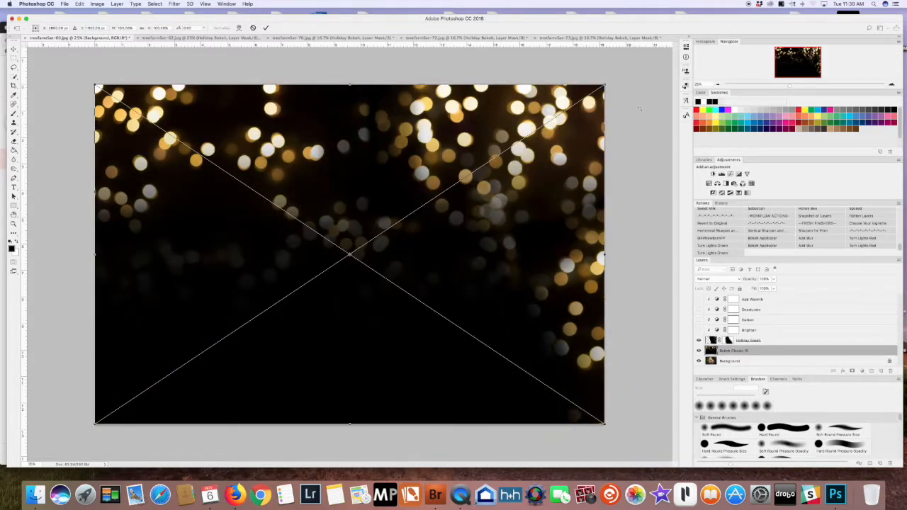
Rotate the second overlay counterclockwise, position its lights along the photo's left side, and commit the placement
{"action": "left_click_drag", "start_coordinate": [640, 108], "coordinate": [265, 61]}
{"action": "left_click_drag", "start_coordinate": [472, 226], "coordinate": [421, 247]}
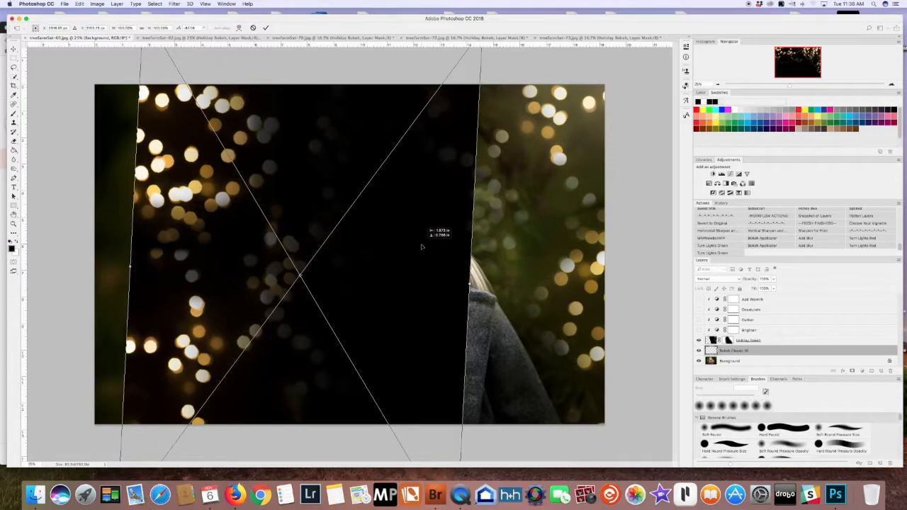
{"action": "key", "text": "Return"}
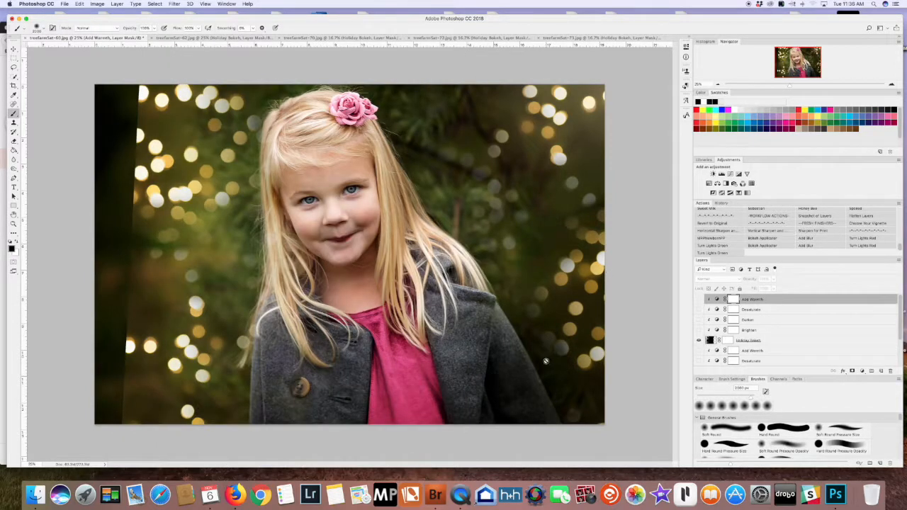
Move the second Holiday Bokeh layer closer to the girl and tilt it slightly so its lights sit beside her hair
{"action": "left_click_drag", "start_coordinate": [212, 237], "coordinate": [247, 246]}
{"action": "mouse_move", "coordinate": [431, 192]}
{"action": "left_mouse_down"}
{"action": "mouse_move", "coordinate": [440, 196]}
{"action": "mouse_move", "coordinate": [427, 181]}
{"action": "mouse_move", "coordinate": [440, 192]}
{"action": "mouse_move", "coordinate": [425, 192]}
{"action": "left_mouse_up"}
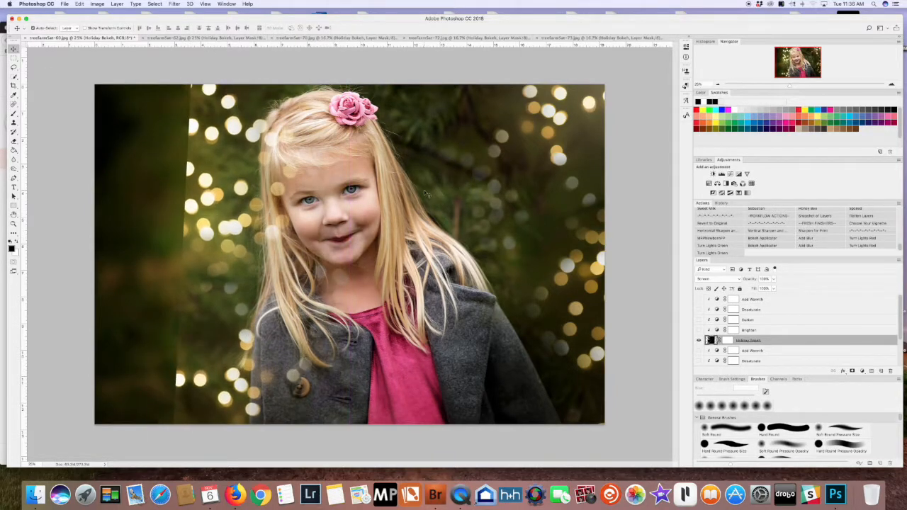
{"action": "key", "text": "super+t"}
{"action": "left_click_drag", "start_coordinate": [528, 106], "coordinate": [537, 121]}
{"action": "left_click_drag", "start_coordinate": [430, 165], "coordinate": [418, 163]}
{"action": "key", "text": "Return"}
On the second overlay's mask, brush the lights off the girl and remove the hard left edge with a smaller brush
{"action": "key", "text": "b"}
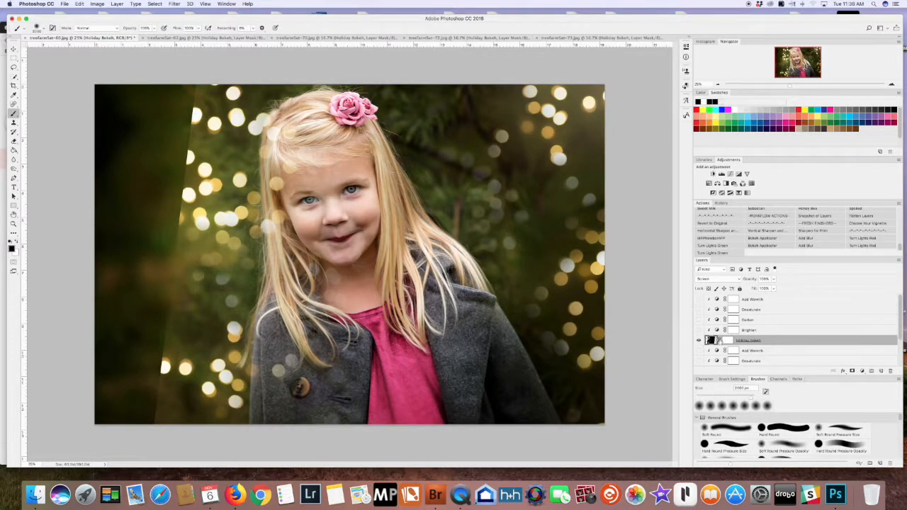
{"action": "mouse_move", "coordinate": [303, 191]}
{"action": "left_mouse_down"}
{"action": "mouse_move", "coordinate": [318, 356]}
{"action": "mouse_move", "coordinate": [344, 276]}
{"action": "mouse_move", "coordinate": [335, 161]}
{"action": "mouse_move", "coordinate": [298, 170]}
{"action": "mouse_move", "coordinate": [428, 381]}
{"action": "mouse_move", "coordinate": [441, 377]}
{"action": "mouse_move", "coordinate": [388, 282]}
{"action": "left_mouse_up"}
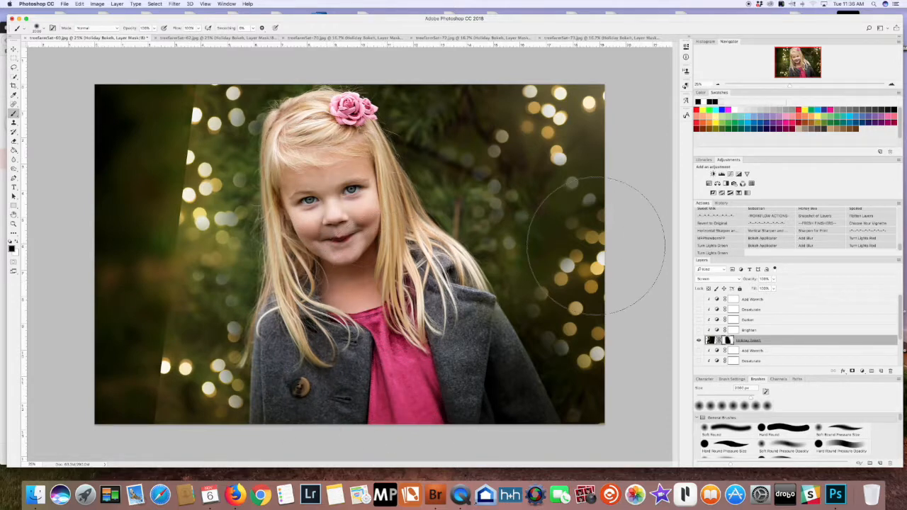
{"action": "left_click_drag", "start_coordinate": [755, 397], "coordinate": [745, 400]}
{"action": "mouse_move", "coordinate": [194, 92]}
{"action": "left_mouse_down"}
{"action": "mouse_move", "coordinate": [174, 184]}
{"action": "mouse_move", "coordinate": [186, 197]}
{"action": "mouse_move", "coordinate": [153, 414]}
{"action": "mouse_move", "coordinate": [195, 418]}
{"action": "mouse_move", "coordinate": [167, 415]}
{"action": "left_mouse_up"}
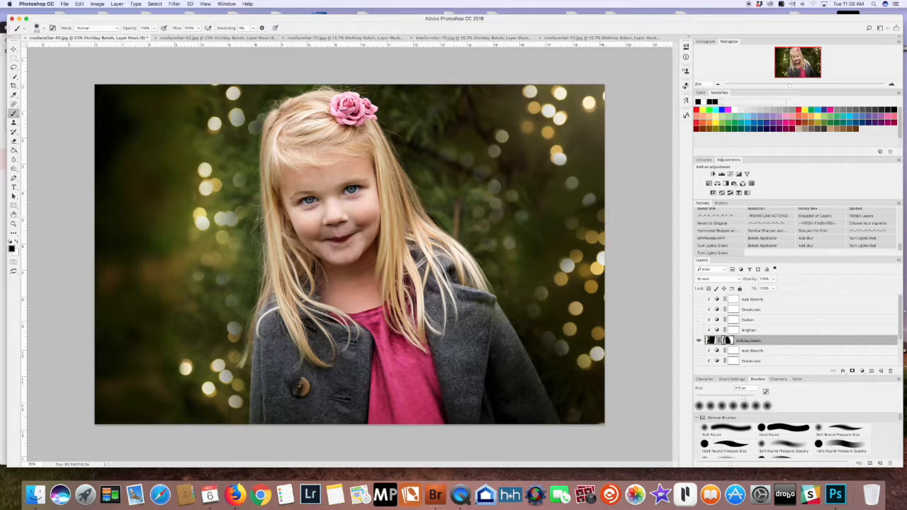
Lower the second Holiday Bokeh layer's opacity to about 88%
{"action": "left_click", "coordinate": [773, 279]}
{"action": "left_click_drag", "start_coordinate": [764, 289], "coordinate": [764, 289]}
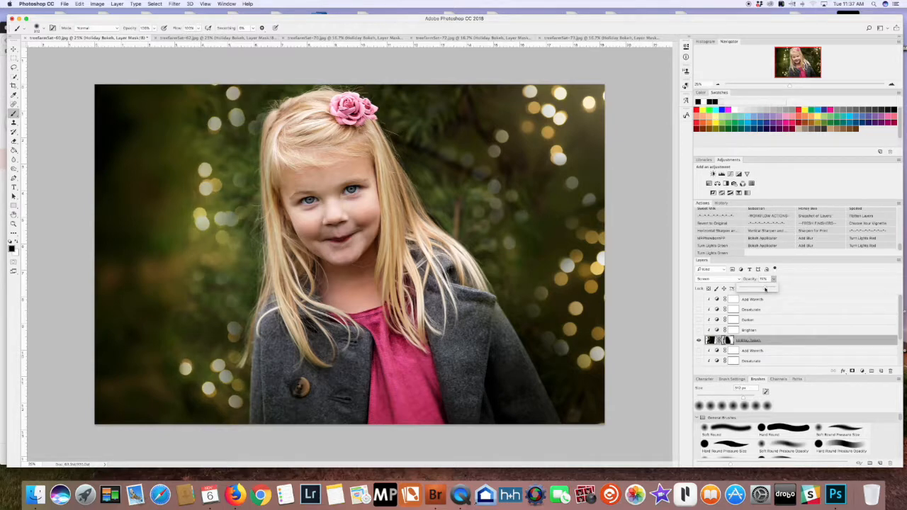
{"action": "left_click", "coordinate": [196, 241]}
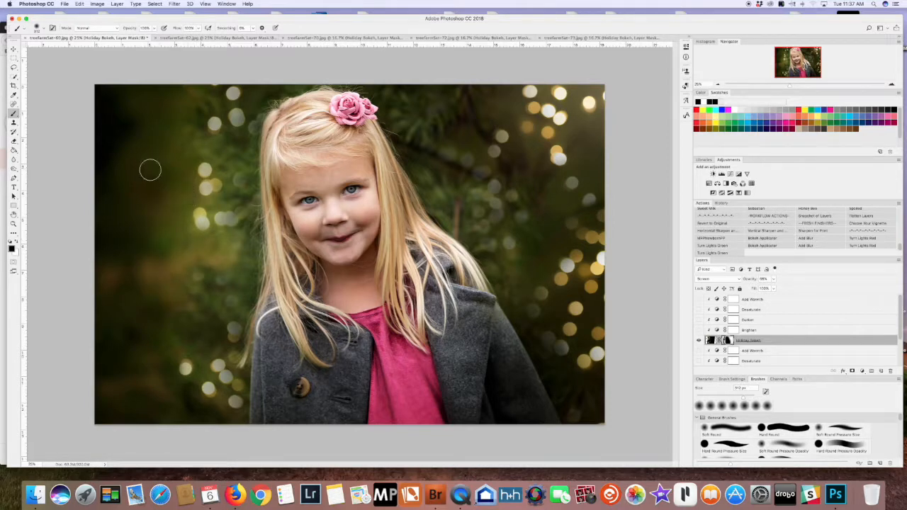
Move the second overlay's lights up and closer to the girl, and brush away the leftover edge near the lower-left corner
{"action": "left_click", "coordinate": [13, 47]}
{"action": "left_click_drag", "start_coordinate": [191, 284], "coordinate": [217, 244]}
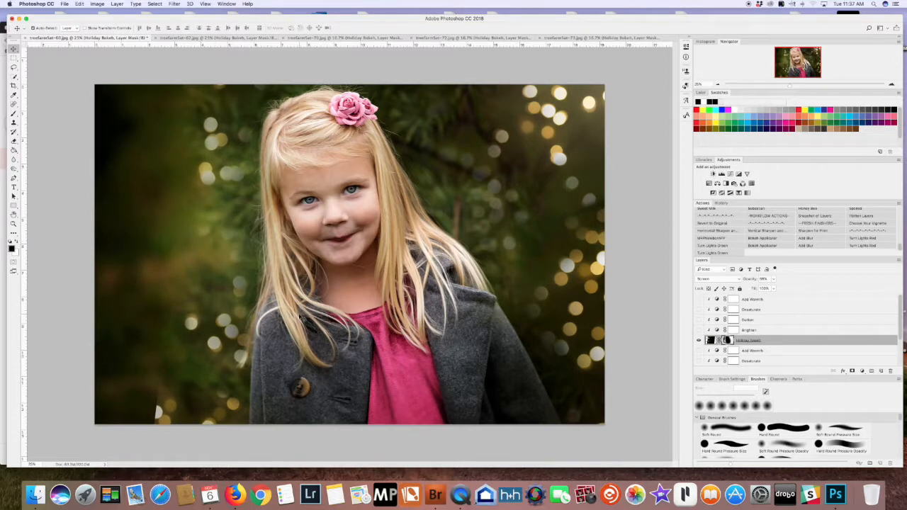
{"action": "left_click", "coordinate": [14, 113]}
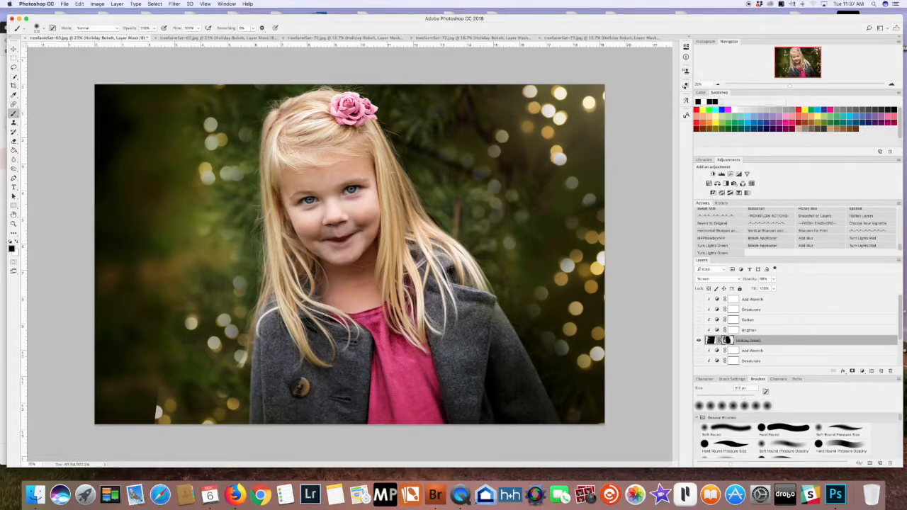
{"action": "mouse_move", "coordinate": [247, 423]}
{"action": "left_mouse_down"}
{"action": "mouse_move", "coordinate": [150, 367]}
{"action": "mouse_move", "coordinate": [160, 434]}
{"action": "left_mouse_up"}
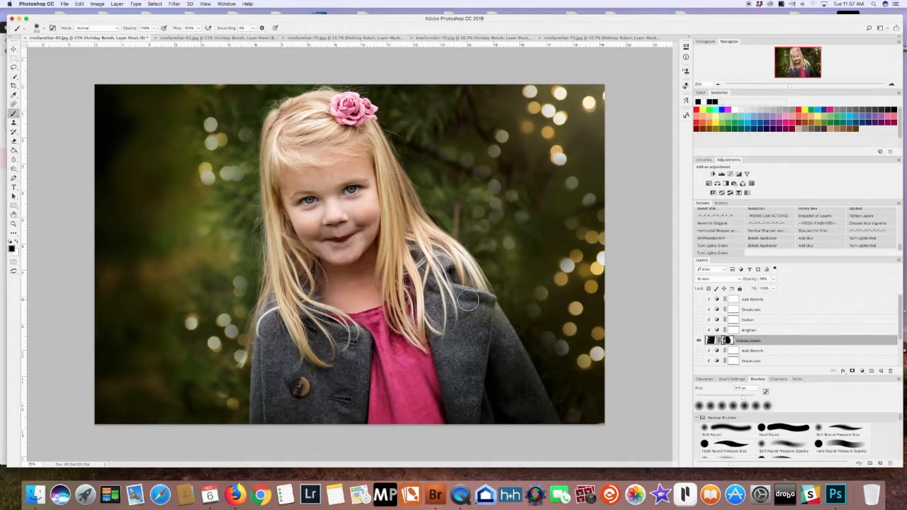
Take a history snapshot of the edited girl's photo and compare it with the original by alternating between the two states
{"action": "left_click", "coordinate": [722, 203]}
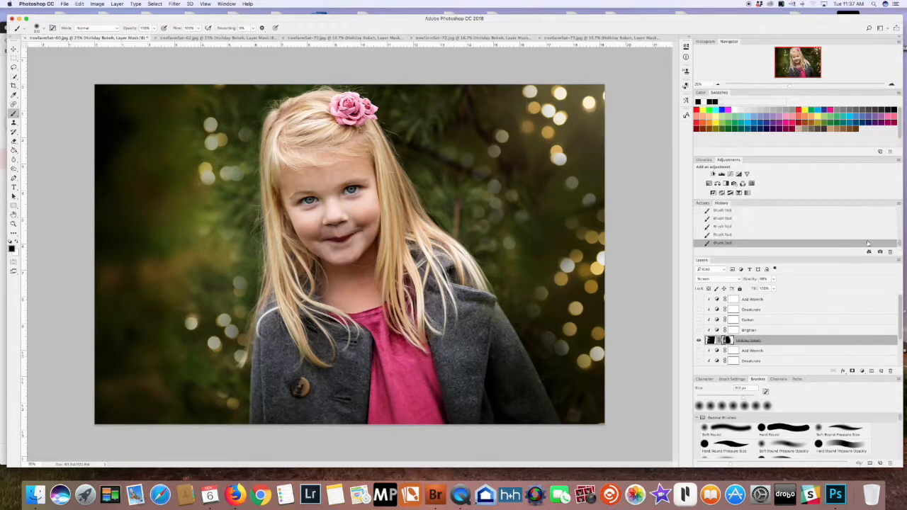
{"action": "scroll", "coordinate": [746, 224], "scroll_direction": "up", "scroll_amount": 3}
{"action": "left_click", "coordinate": [737, 212]}
{"action": "left_click", "coordinate": [740, 222]}
{"action": "left_click", "coordinate": [739, 213]}
{"action": "left_click", "coordinate": [741, 223]}
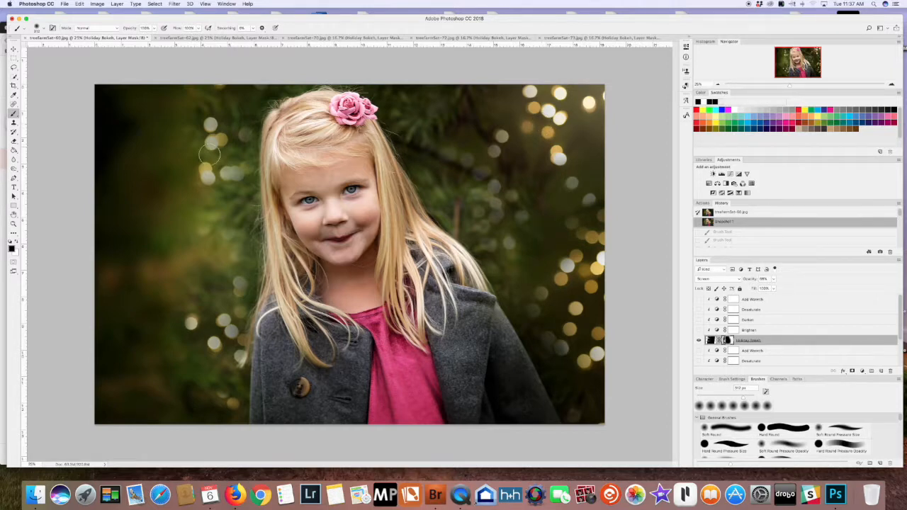
Switch to Adobe Bridge and preview finished bokeh-light photos from two client folders in the Christmas tree farm sessions
{"action": "left_click", "coordinate": [435, 493]}
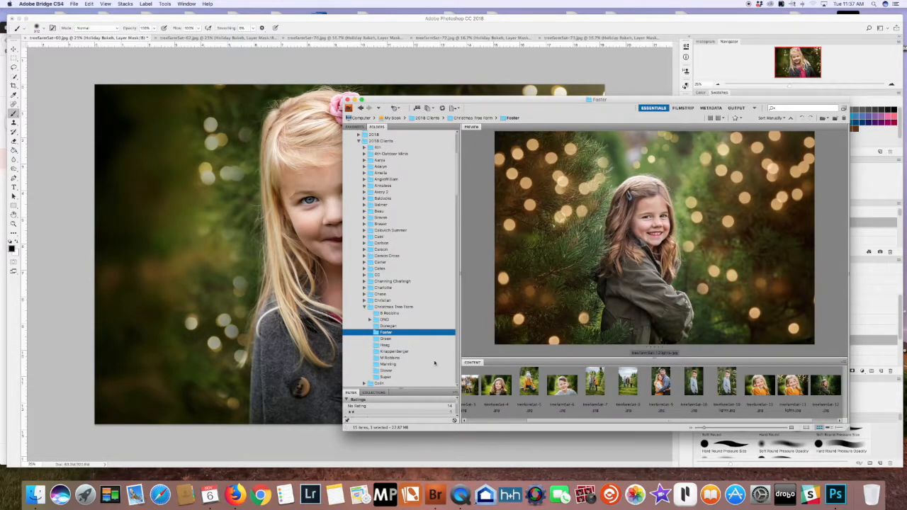
{"action": "left_click", "coordinate": [389, 351]}
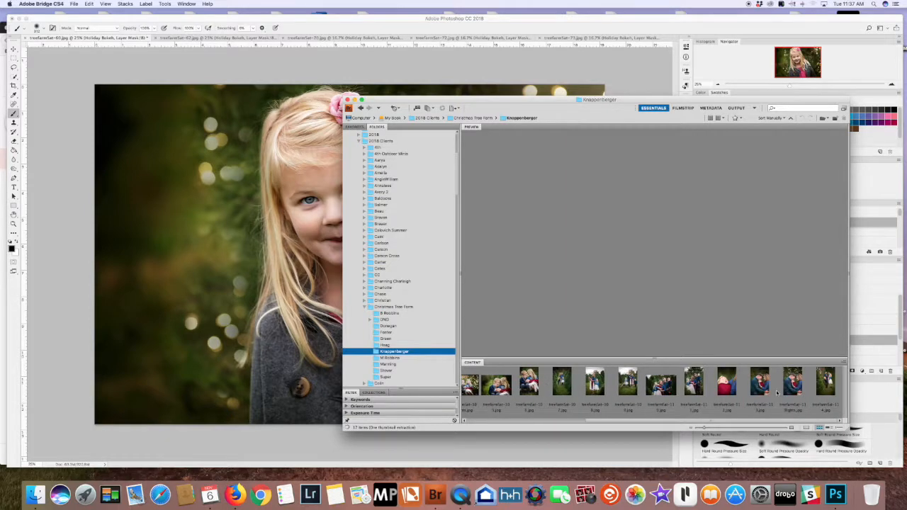
{"action": "left_click", "coordinate": [562, 386]}
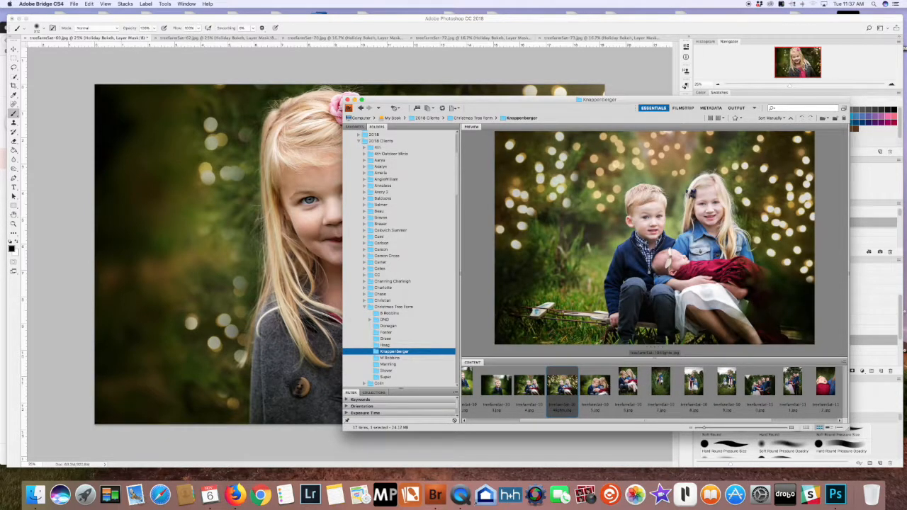
{"action": "scroll", "coordinate": [652, 387], "scroll_direction": "right", "scroll_amount": 3}
{"action": "left_click", "coordinate": [796, 387]}
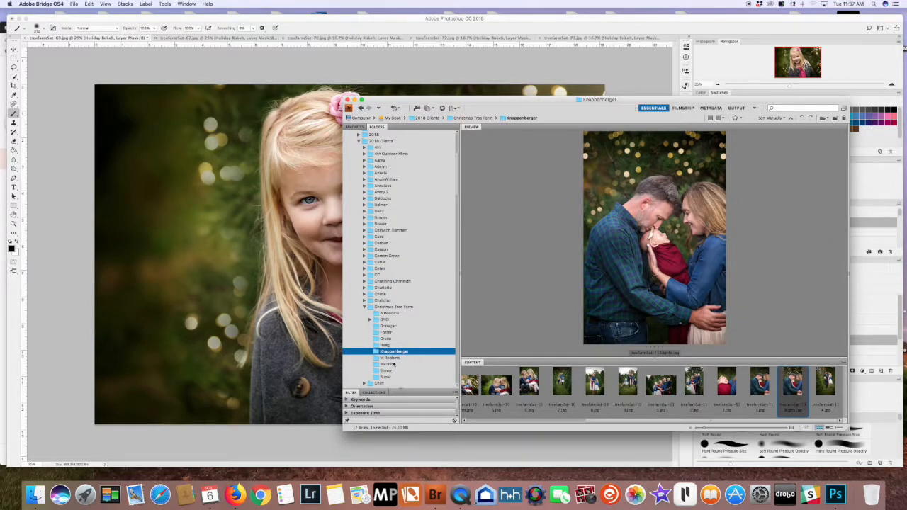
{"action": "left_click", "coordinate": [385, 339]}
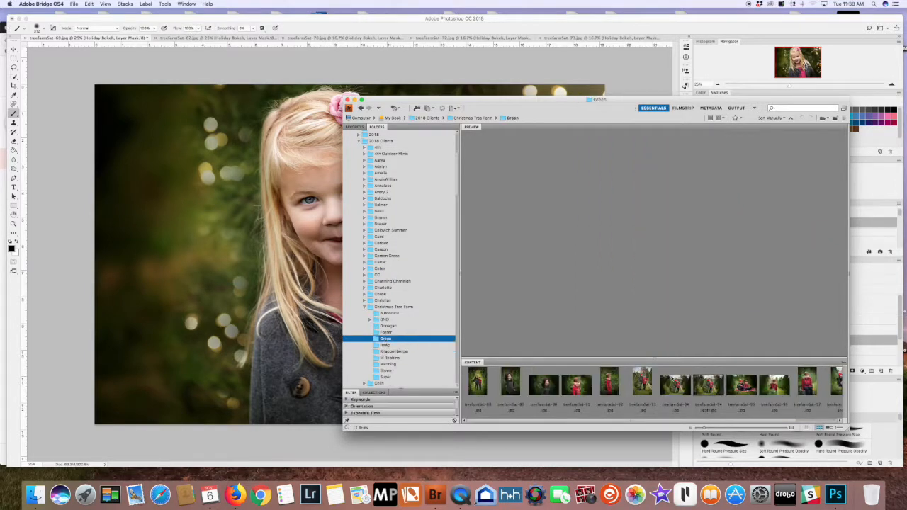
{"action": "left_click", "coordinate": [712, 390]}
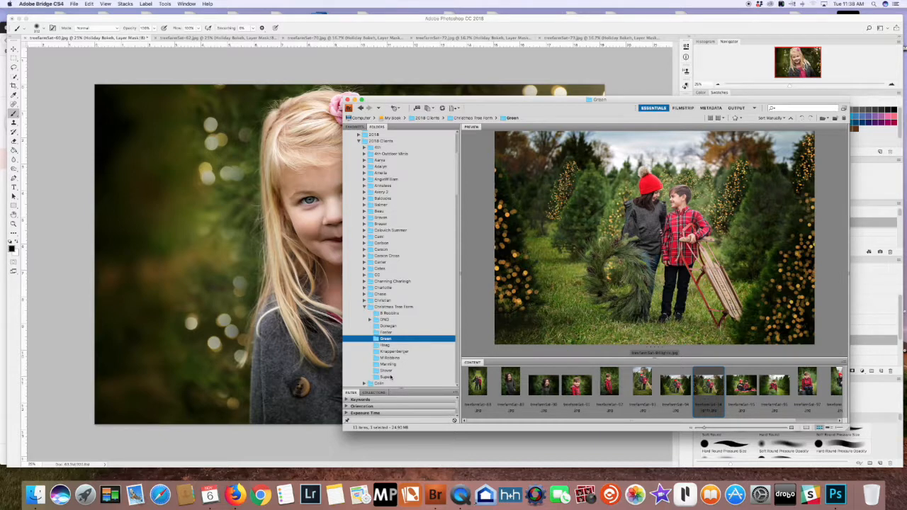
Preview the family-with-red-wagon photos in another client folder and open treefarmSat-64.jpg in Photoshop
{"action": "left_click", "coordinate": [387, 314]}
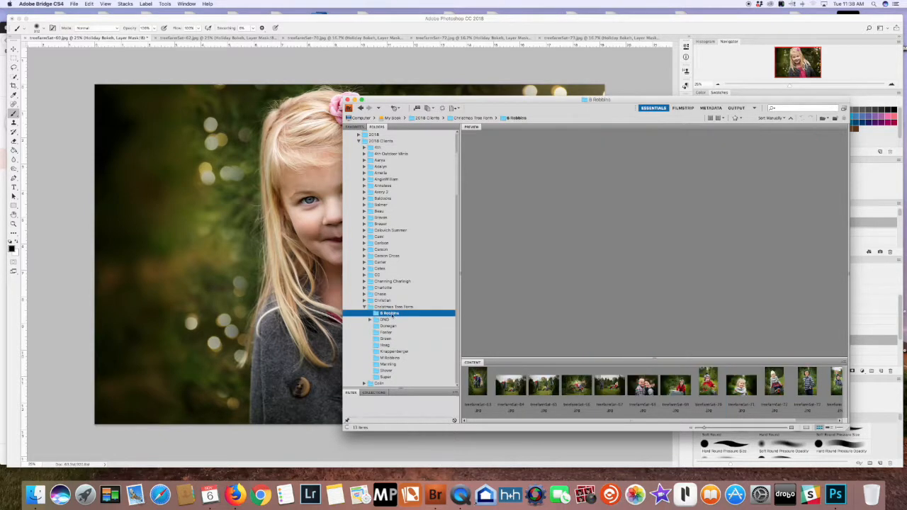
{"action": "left_click", "coordinate": [544, 388]}
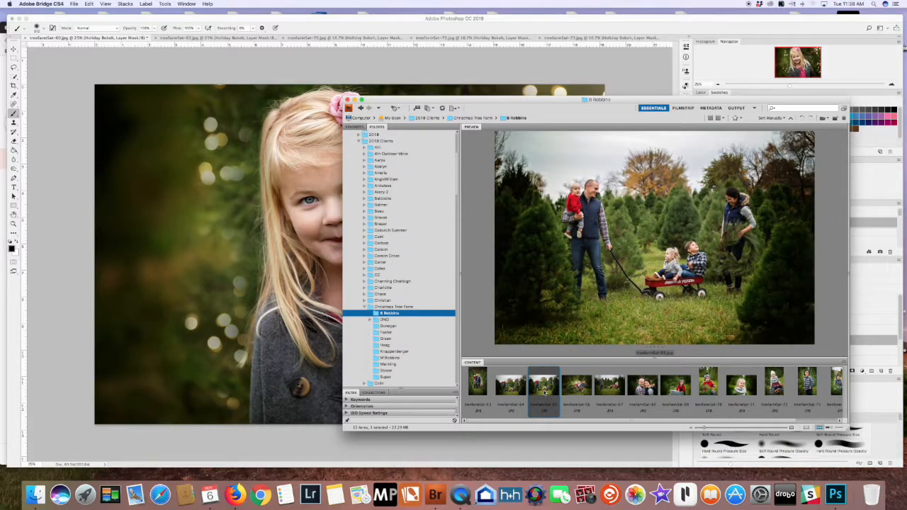
{"action": "key", "text": "super+Tab"}
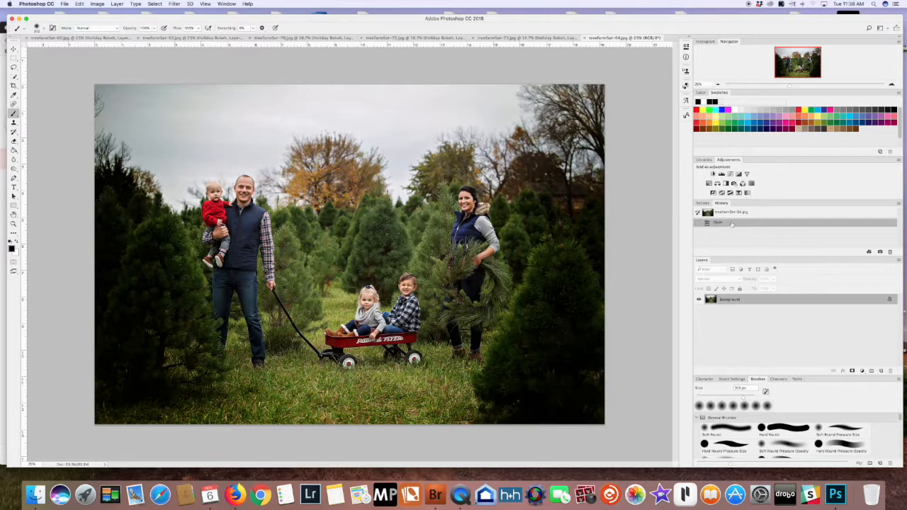
Run the Bokeh Applicator action on the family photo and place the Bokeh Classic 13 overlay
{"action": "left_click", "coordinate": [703, 204]}
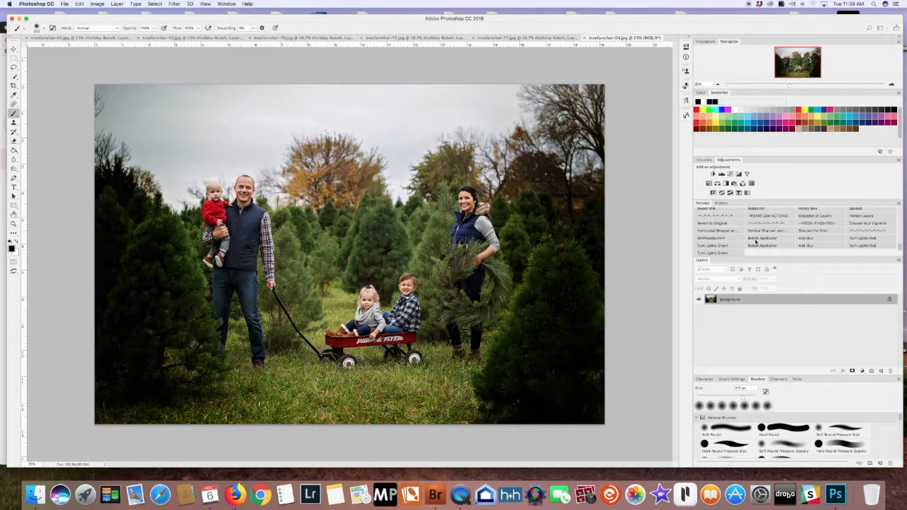
{"action": "left_click", "coordinate": [755, 241]}
{"action": "left_click", "coordinate": [498, 163]}
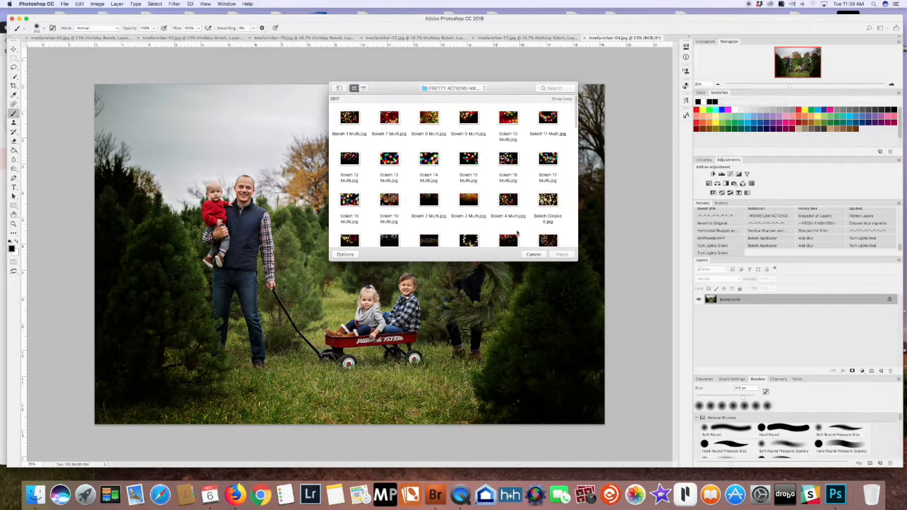
{"action": "scroll", "coordinate": [442, 211], "scroll_direction": "down", "scroll_amount": 3}
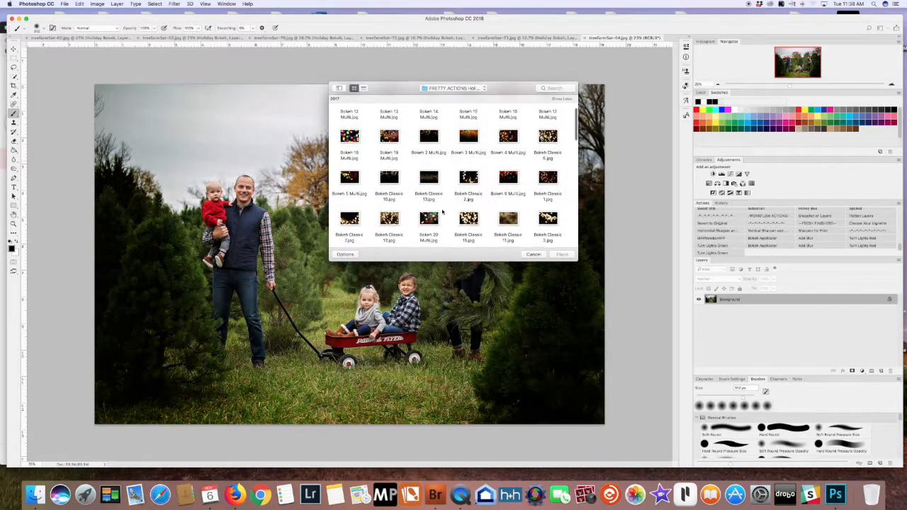
{"action": "left_click", "coordinate": [430, 175]}
{"action": "left_click", "coordinate": [561, 255]}
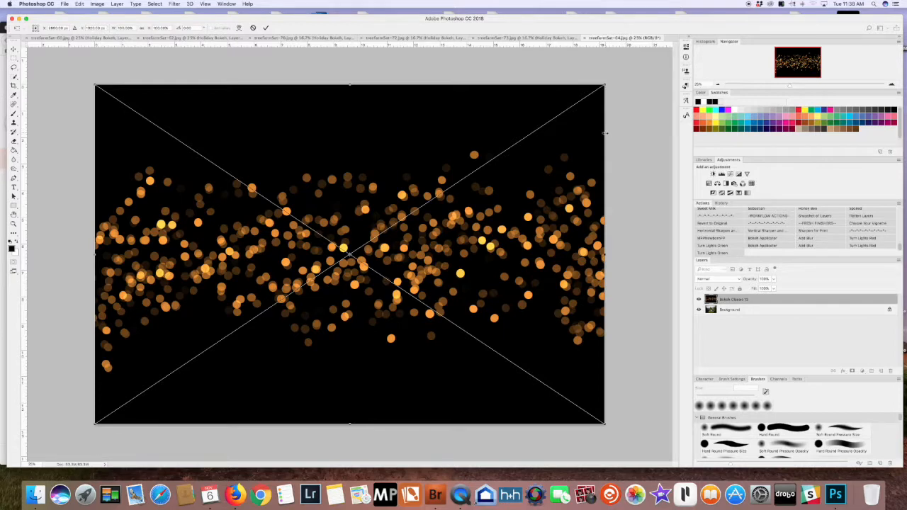
Shrink the overlay, rotate it upright over the tree behind the wagon, and mask the lights to that tree's shape
{"action": "left_click_drag", "start_coordinate": [604, 85], "coordinate": [261, 314]}
{"action": "left_click_drag", "start_coordinate": [265, 353], "coordinate": [166, 265]}
{"action": "left_click_drag", "start_coordinate": [177, 337], "coordinate": [347, 356]}
{"action": "left_click_drag", "start_coordinate": [302, 334], "coordinate": [380, 221]}
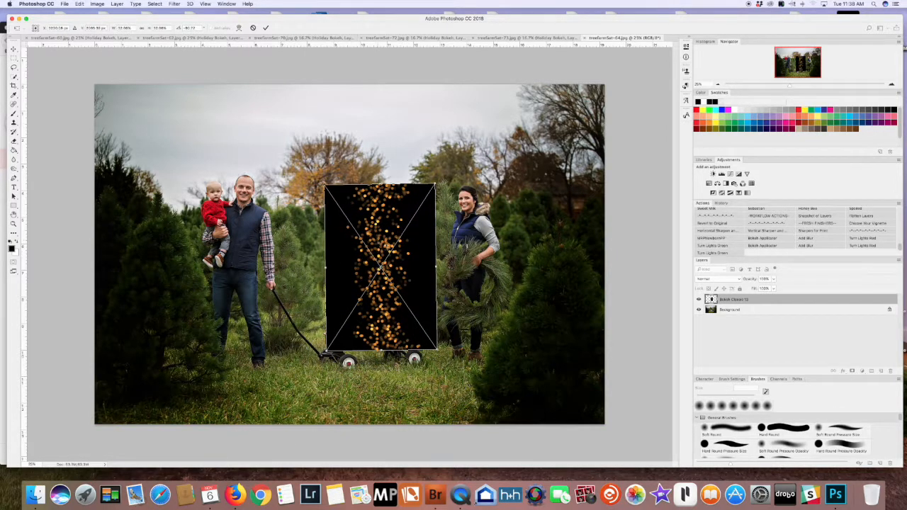
{"action": "key", "text": "Return"}
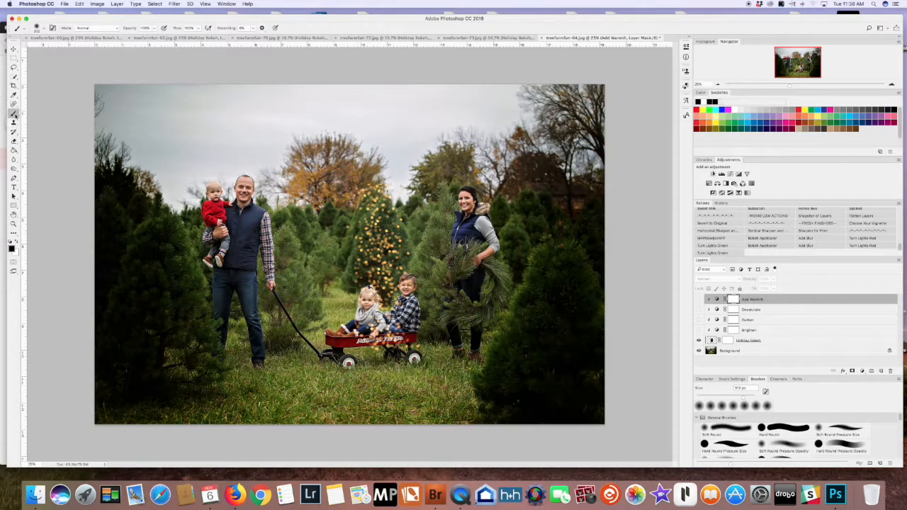
{"action": "left_click", "coordinate": [734, 342]}
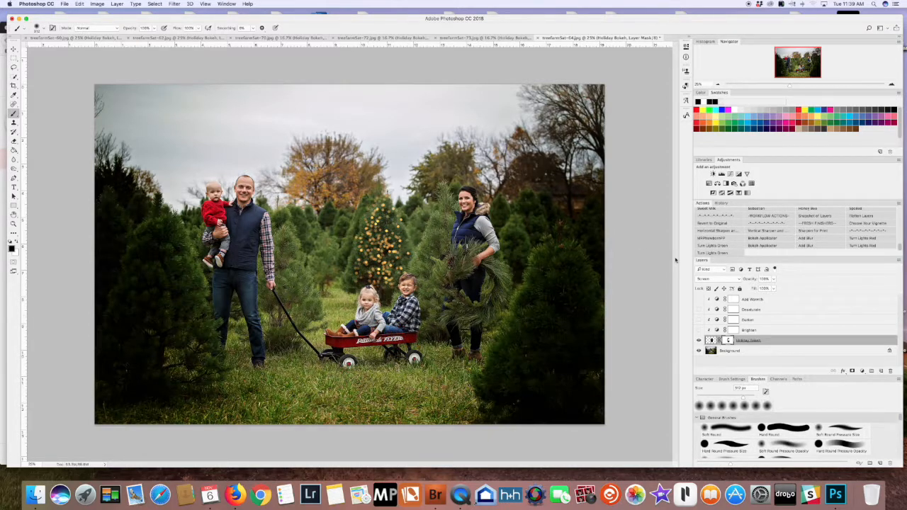
Run the Bokeh Applicator action again and place Bokeh Classic 13 as a second overlay
{"action": "left_click", "coordinate": [755, 239]}
{"action": "left_click", "coordinate": [503, 167]}
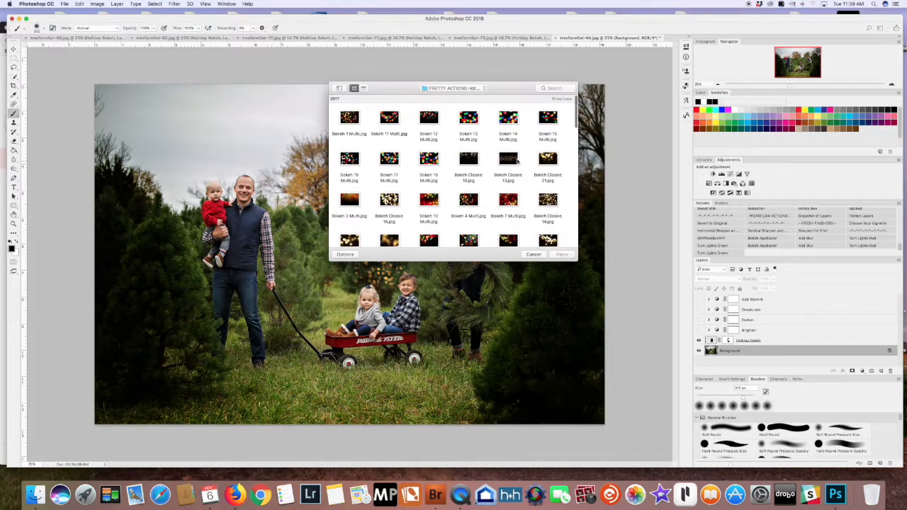
{"action": "left_click", "coordinate": [517, 161]}
{"action": "left_click", "coordinate": [560, 253]}
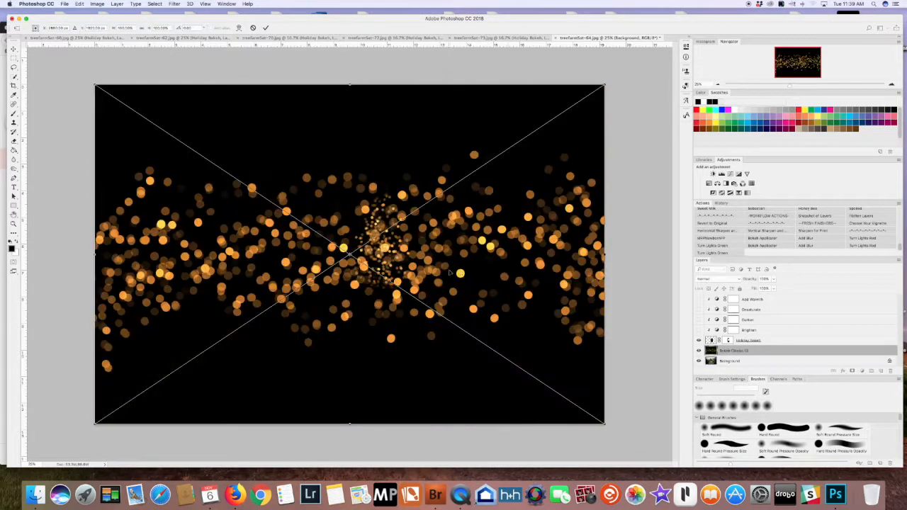
Shrink and rotate the second overlay onto the small tree behind the woman, and brush away the lights spilling past its edges
{"action": "left_click_drag", "start_coordinate": [94, 84], "coordinate": [489, 347]}
{"action": "left_click_drag", "start_coordinate": [610, 344], "coordinate": [489, 282]}
{"action": "left_click_drag", "start_coordinate": [562, 413], "coordinate": [536, 298]}
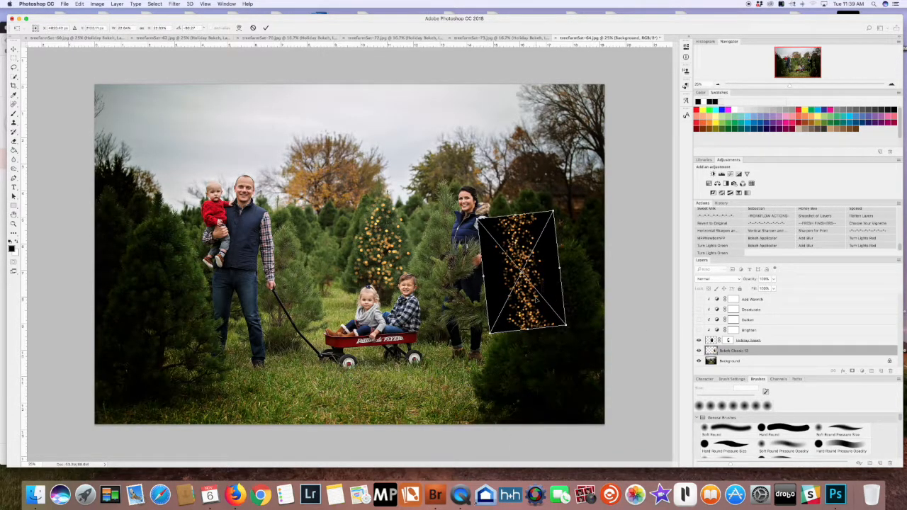
{"action": "key", "text": "Return"}
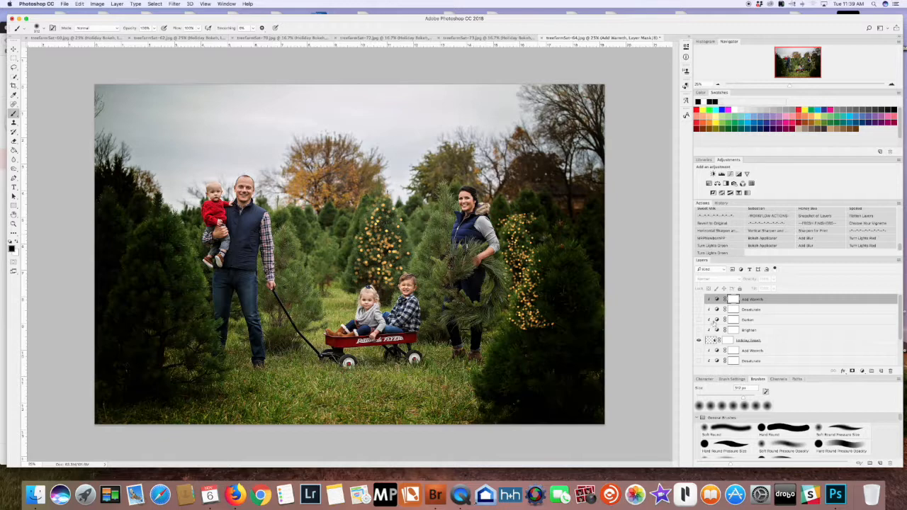
{"action": "left_click", "coordinate": [723, 343]}
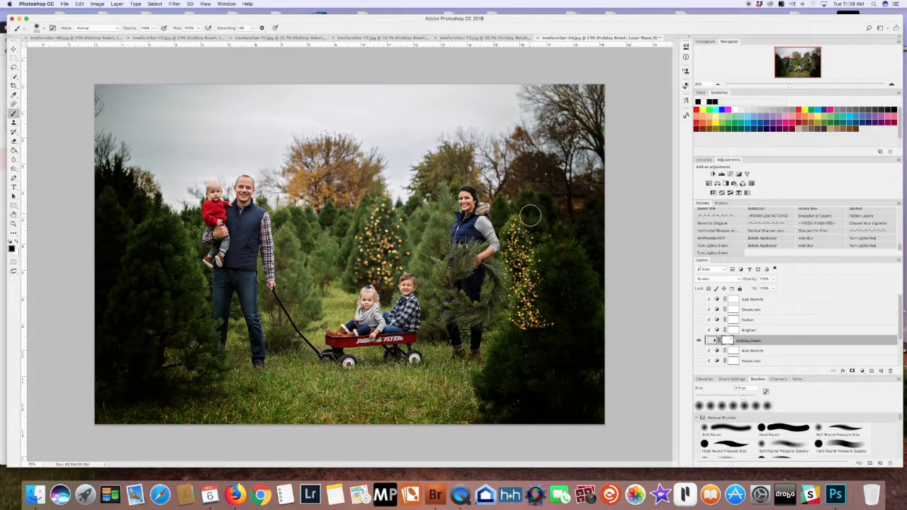
{"action": "mouse_move", "coordinate": [519, 203]}
{"action": "left_mouse_down"}
{"action": "mouse_move", "coordinate": [552, 296]}
{"action": "mouse_move", "coordinate": [537, 278]}
{"action": "mouse_move", "coordinate": [545, 258]}
{"action": "mouse_move", "coordinate": [525, 332]}
{"action": "mouse_move", "coordinate": [514, 319]}
{"action": "mouse_move", "coordinate": [542, 325]}
{"action": "left_mouse_up"}
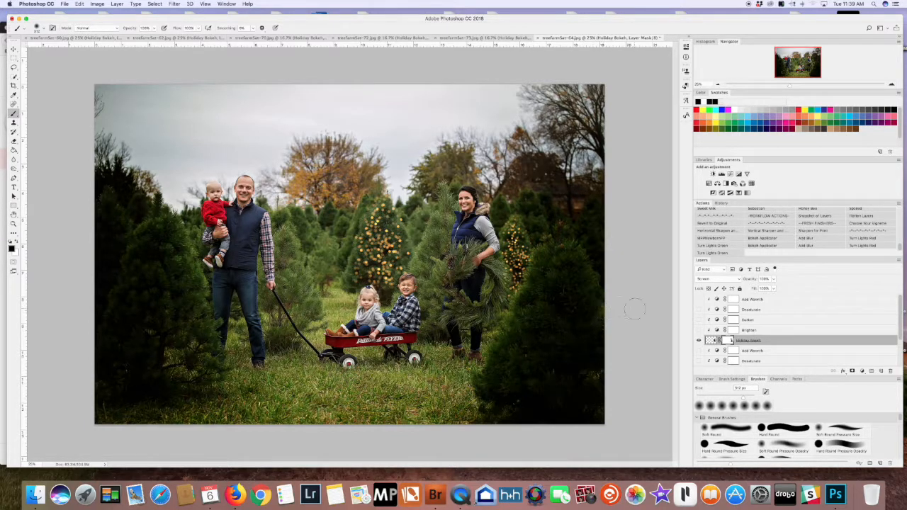
Run the Bokeh Applicator action for a third overlay using Bokeh Classic 13
{"action": "left_click", "coordinate": [763, 239]}
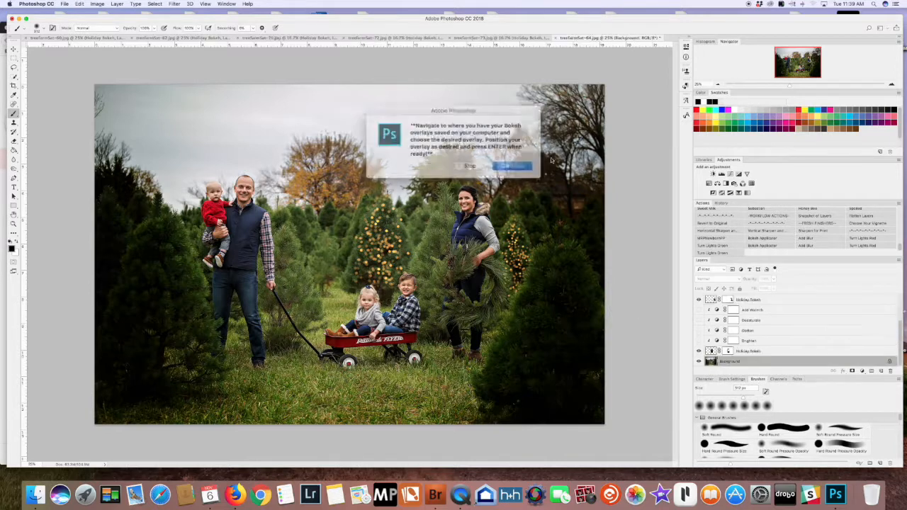
{"action": "left_click", "coordinate": [504, 162]}
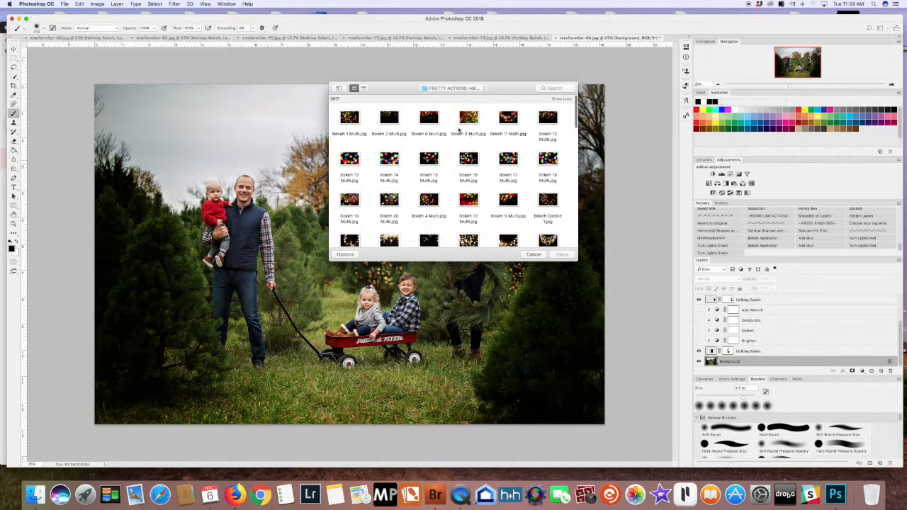
{"action": "scroll", "coordinate": [517, 217], "scroll_direction": "down", "scroll_amount": 3}
{"action": "left_click", "coordinate": [508, 218]}
{"action": "key", "text": "Return"}
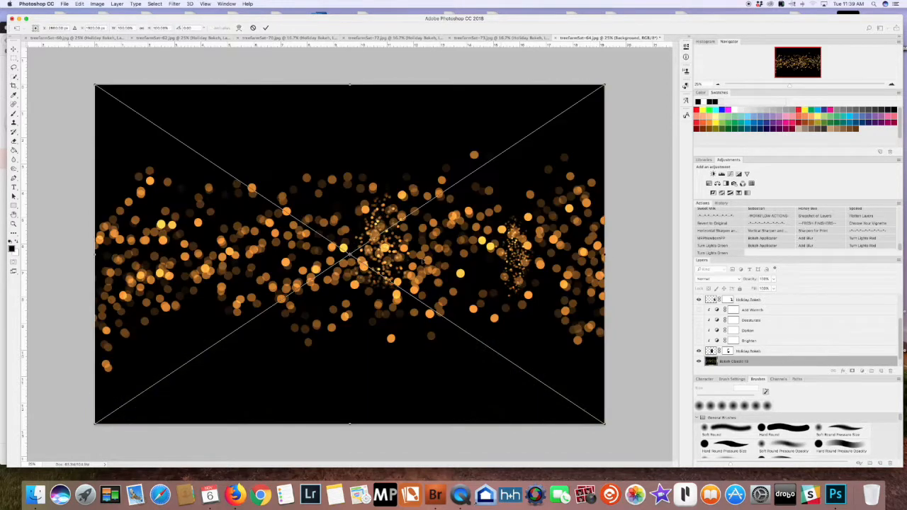
Shrink the third overlay, rotate it upright, and apply it over the large tree beside the man
{"action": "left_click_drag", "start_coordinate": [604, 85], "coordinate": [329, 269]}
{"action": "left_click_drag", "start_coordinate": [337, 307], "coordinate": [190, 275]}
{"action": "left_click_drag", "start_coordinate": [257, 316], "coordinate": [216, 293]}
{"action": "left_click_drag", "start_coordinate": [270, 423], "coordinate": [253, 437]}
{"action": "left_click_drag", "start_coordinate": [189, 357], "coordinate": [181, 338]}
{"action": "key", "text": "Return"}
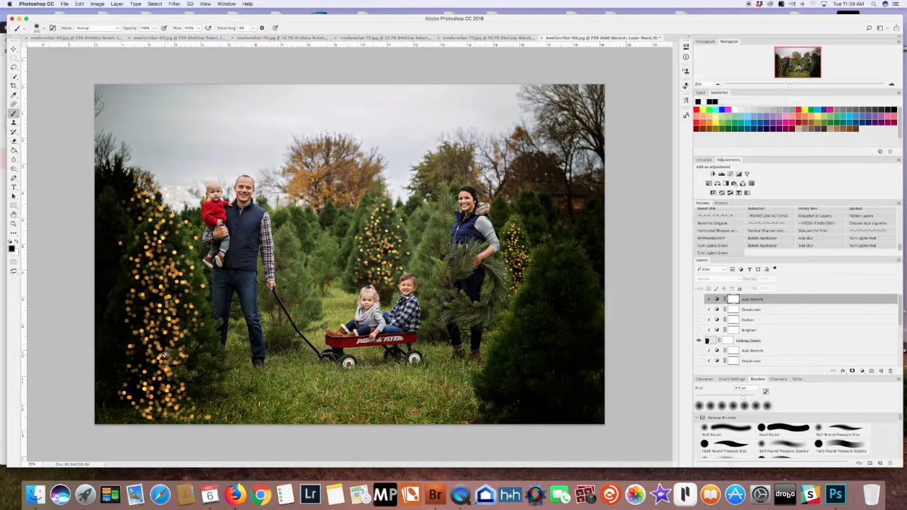
Move the third overlay's lights onto the tree at the photo's far-left edge, clear them from the front tree, and lower the layer's opacity slightly
{"action": "left_click", "coordinate": [170, 350]}
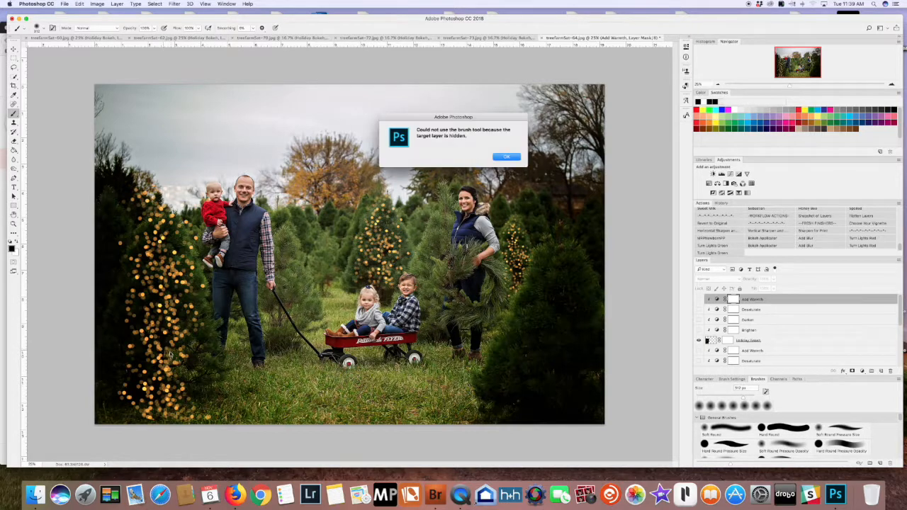
{"action": "left_click", "coordinate": [508, 157]}
{"action": "left_click", "coordinate": [13, 48]}
{"action": "left_click_drag", "start_coordinate": [156, 308], "coordinate": [100, 305]}
{"action": "left_click", "coordinate": [13, 113]}
{"action": "mouse_move", "coordinate": [88, 189]}
{"action": "left_mouse_down"}
{"action": "mouse_move", "coordinate": [120, 165]}
{"action": "mouse_move", "coordinate": [146, 226]}
{"action": "mouse_move", "coordinate": [126, 327]}
{"action": "mouse_move", "coordinate": [139, 277]}
{"action": "mouse_move", "coordinate": [131, 265]}
{"action": "mouse_move", "coordinate": [103, 332]}
{"action": "mouse_move", "coordinate": [102, 376]}
{"action": "mouse_move", "coordinate": [141, 366]}
{"action": "mouse_move", "coordinate": [141, 327]}
{"action": "mouse_move", "coordinate": [122, 377]}
{"action": "mouse_move", "coordinate": [86, 423]}
{"action": "mouse_move", "coordinate": [105, 404]}
{"action": "mouse_move", "coordinate": [171, 406]}
{"action": "mouse_move", "coordinate": [109, 414]}
{"action": "mouse_move", "coordinate": [145, 298]}
{"action": "mouse_move", "coordinate": [152, 234]}
{"action": "mouse_move", "coordinate": [119, 190]}
{"action": "mouse_move", "coordinate": [150, 231]}
{"action": "mouse_move", "coordinate": [182, 328]}
{"action": "left_mouse_up"}
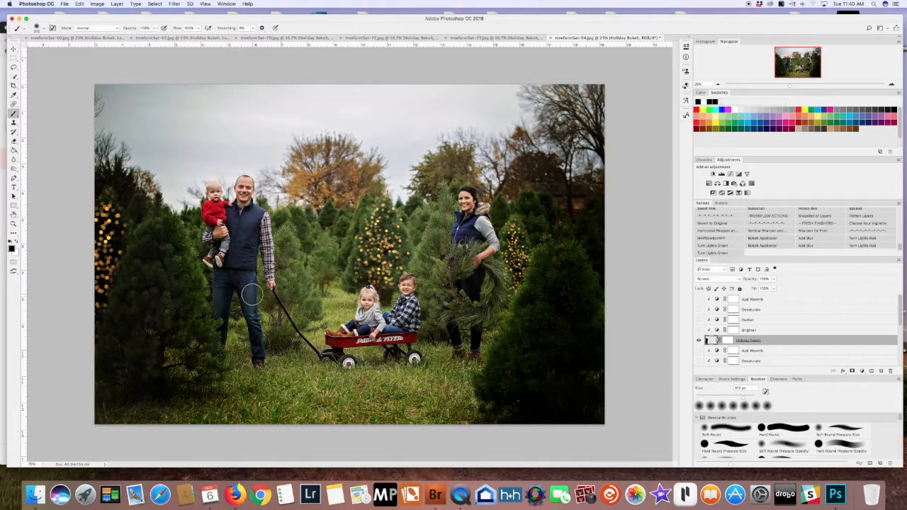
{"action": "left_click_drag", "start_coordinate": [774, 281], "coordinate": [768, 288]}
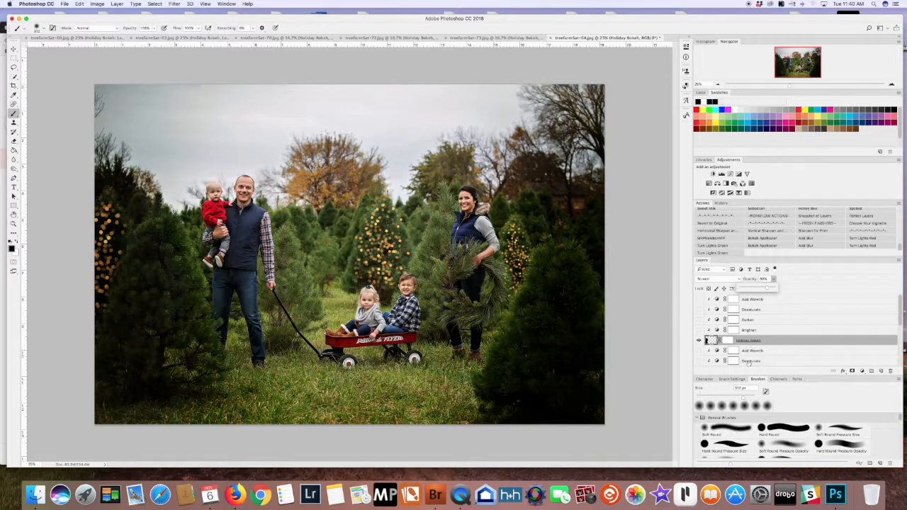
Run the Bokeh Applicator action once more and place Bokeh Classic 13 as a fourth overlay
{"action": "left_click", "coordinate": [762, 243]}
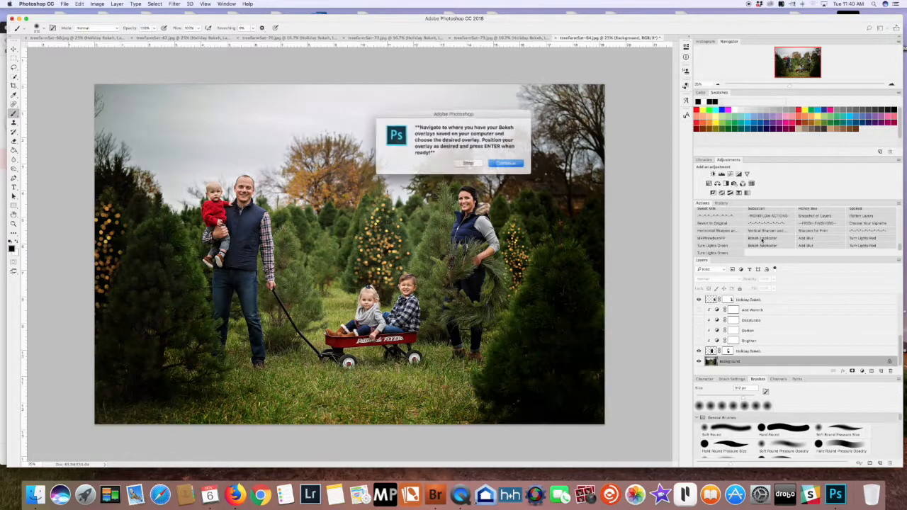
{"action": "left_click", "coordinate": [504, 164]}
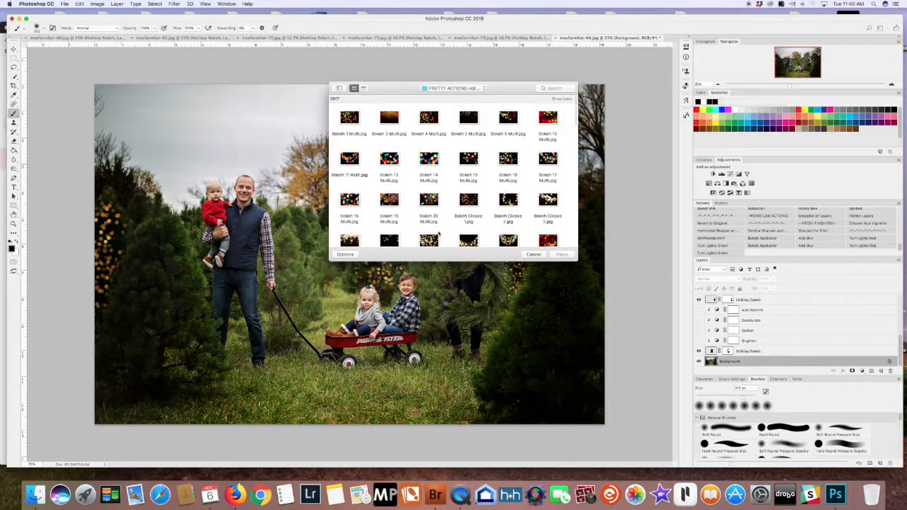
{"action": "scroll", "coordinate": [439, 234], "scroll_direction": "down", "scroll_amount": 5}
{"action": "left_click", "coordinate": [508, 200]}
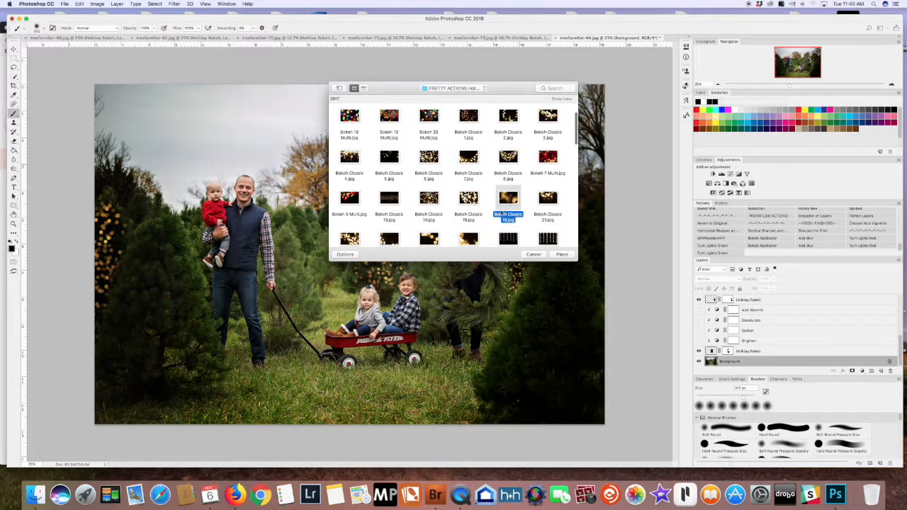
{"action": "scroll", "coordinate": [501, 213], "scroll_direction": "down", "scroll_amount": 1}
{"action": "left_click", "coordinate": [497, 214]}
{"action": "left_click", "coordinate": [394, 186]}
{"action": "left_click", "coordinate": [561, 254]}
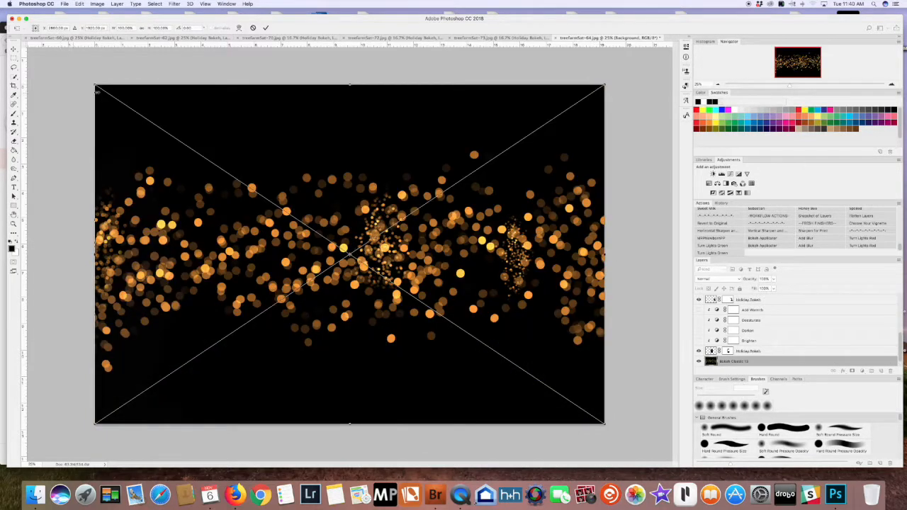
Shrink the fourth overlay and apply it across the distant trees between the man and the lit center tree
{"action": "left_click_drag", "start_coordinate": [94, 84], "coordinate": [501, 328]}
{"action": "left_click_drag", "start_coordinate": [551, 380], "coordinate": [336, 223]}
{"action": "key", "text": "Return"}
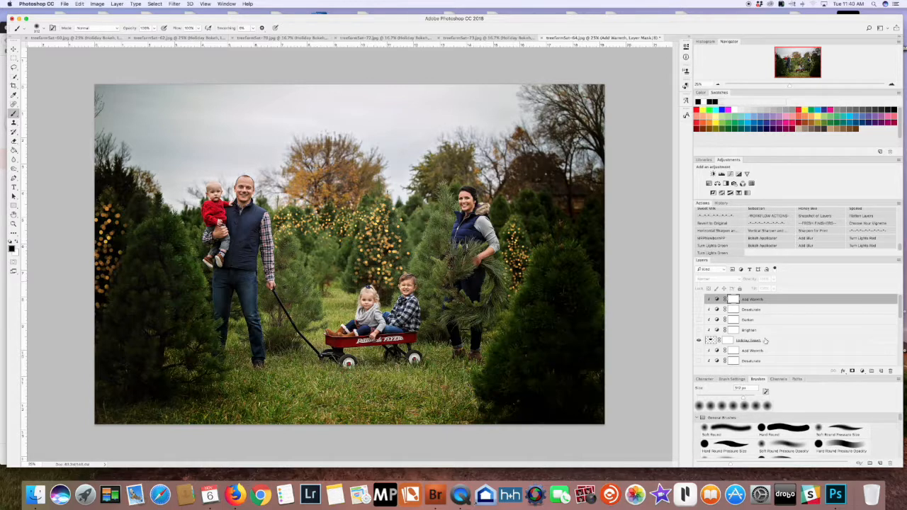
Using a smaller brush on the fourth overlay's mask, remove lights from the sky and gaps, leaving only the background trees lit
{"action": "left_click", "coordinate": [735, 341]}
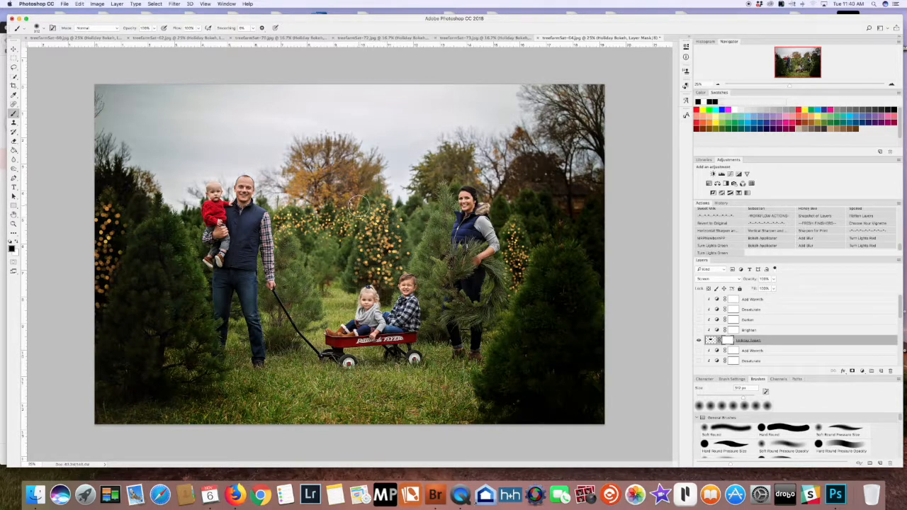
{"action": "key", "text": "bracketleft"}
{"action": "key", "text": "bracketleft"}
{"action": "key", "text": "bracketleft"}
{"action": "mouse_move", "coordinate": [363, 211]}
{"action": "left_mouse_down"}
{"action": "mouse_move", "coordinate": [346, 243]}
{"action": "mouse_move", "coordinate": [364, 199]}
{"action": "mouse_move", "coordinate": [350, 242]}
{"action": "left_mouse_up"}
{"action": "key", "text": "p"}
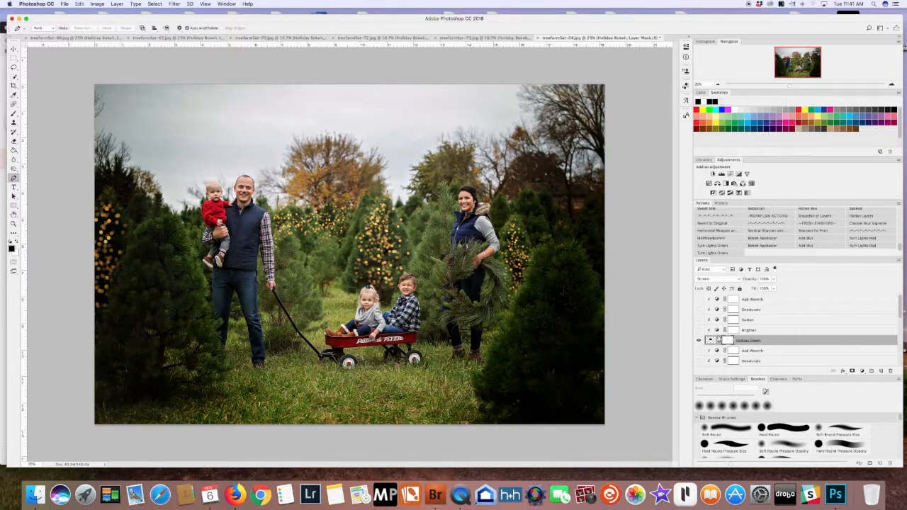
{"action": "left_click", "coordinate": [14, 113]}
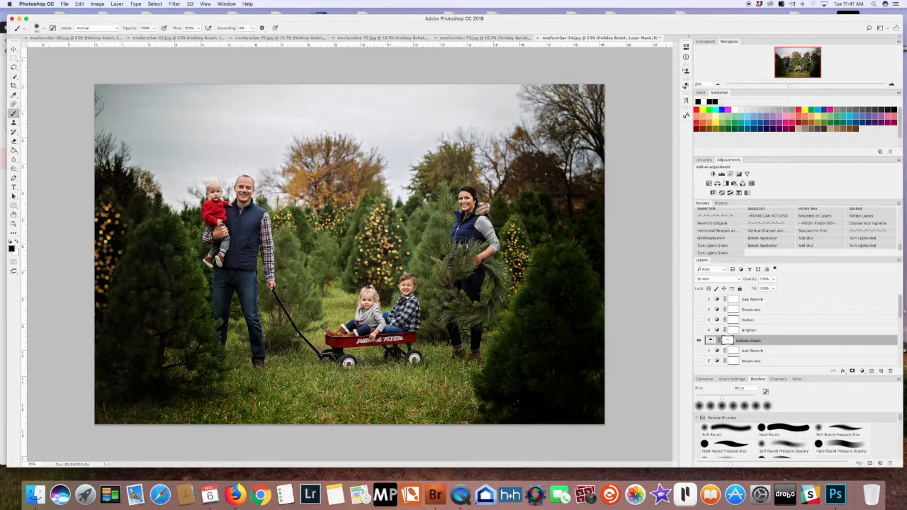
{"action": "left_click", "coordinate": [699, 341]}
Take a history snapshot of the edited family photo and compare it with the original by alternating between the two states
{"action": "left_click", "coordinate": [721, 204]}
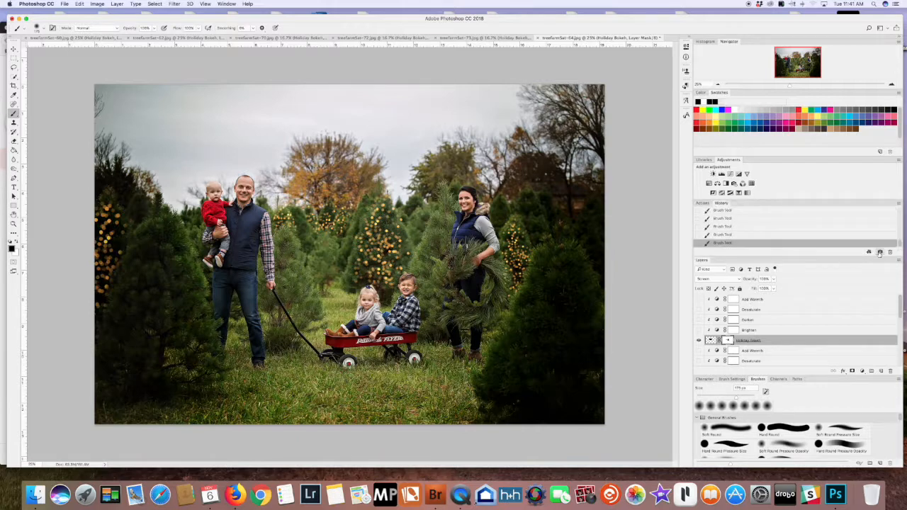
{"action": "scroll", "coordinate": [763, 243], "scroll_direction": "up", "scroll_amount": 5}
{"action": "left_click", "coordinate": [728, 220]}
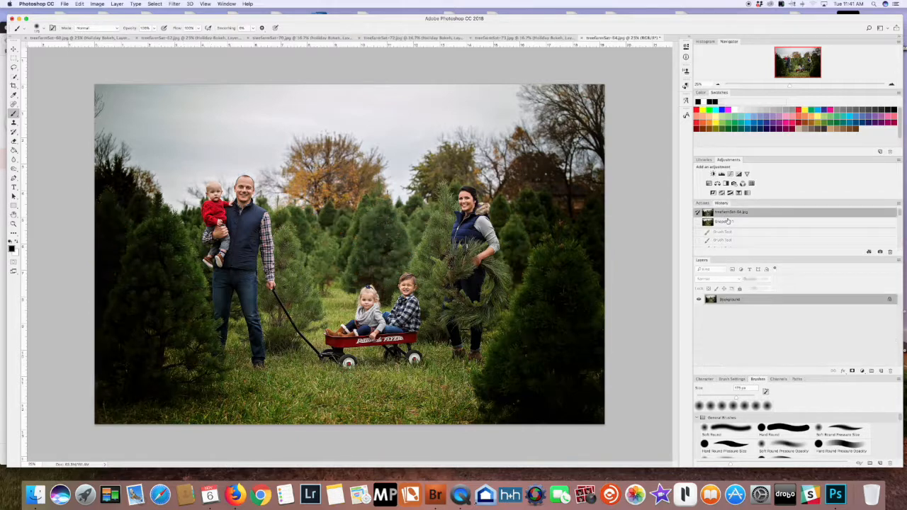
{"action": "left_click", "coordinate": [727, 221]}
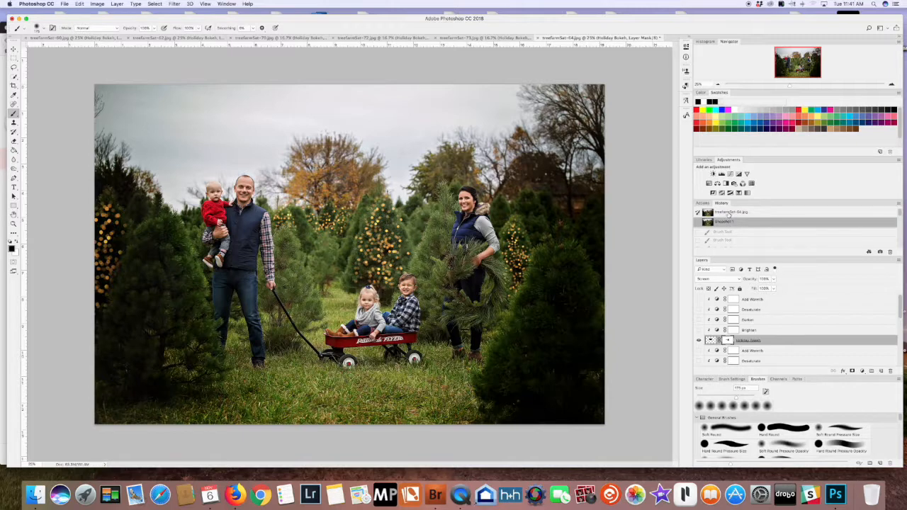
{"action": "left_click", "coordinate": [728, 213]}
{"action": "left_click", "coordinate": [731, 222]}
{"action": "left_click", "coordinate": [729, 213]}
{"action": "left_click", "coordinate": [730, 222]}
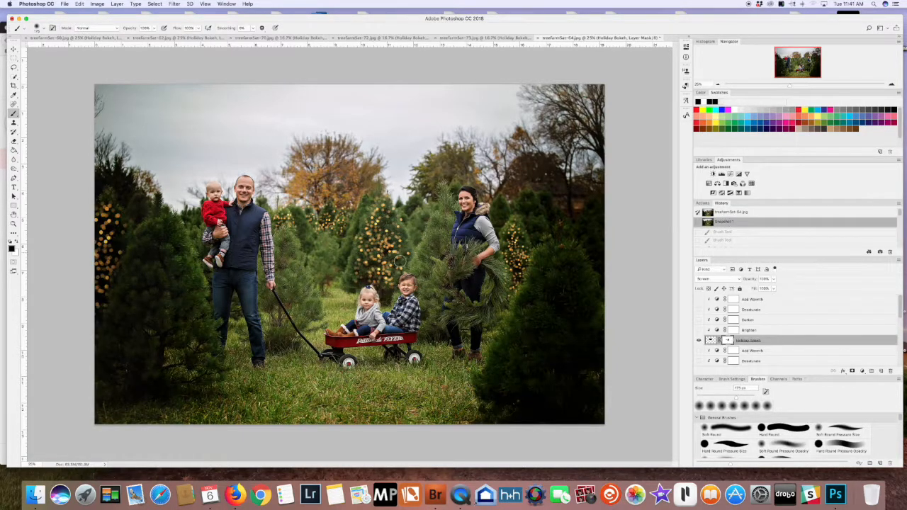